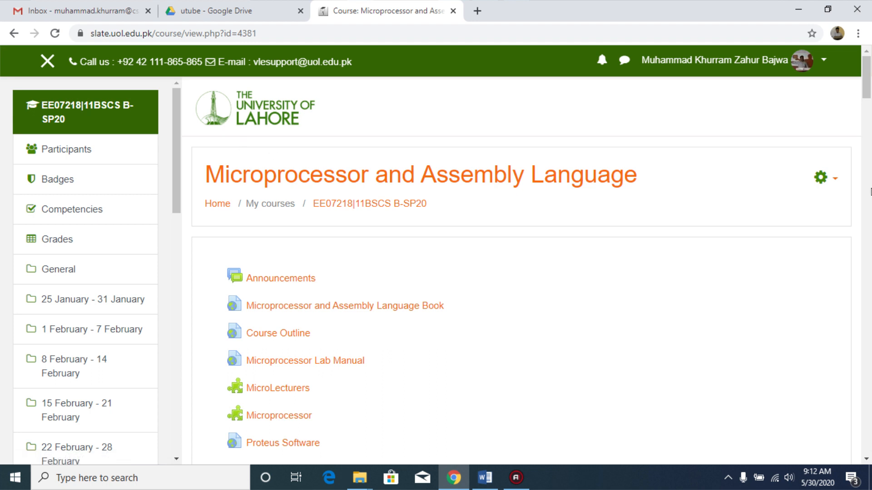
Step: Turn editing on for the Microprocessor and Assembly Language course page
{"action": "left_click", "coordinate": [836, 181]}
{"action": "left_click", "coordinate": [797, 216]}
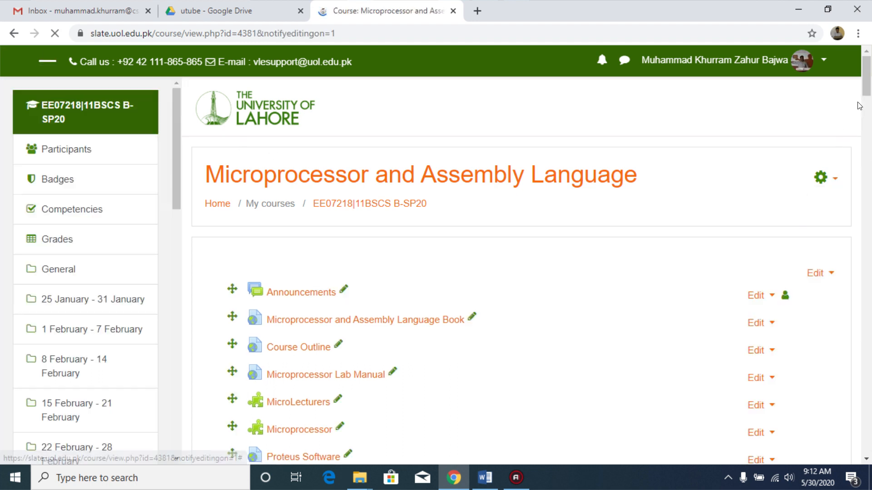
{"action": "left_click_drag", "start_coordinate": [869, 74], "coordinate": [870, 123]}
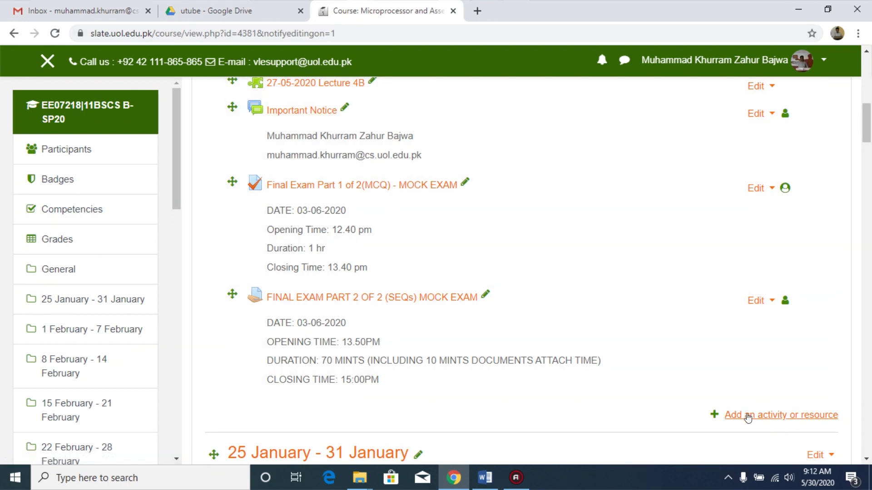
{"action": "left_click", "coordinate": [748, 414]}
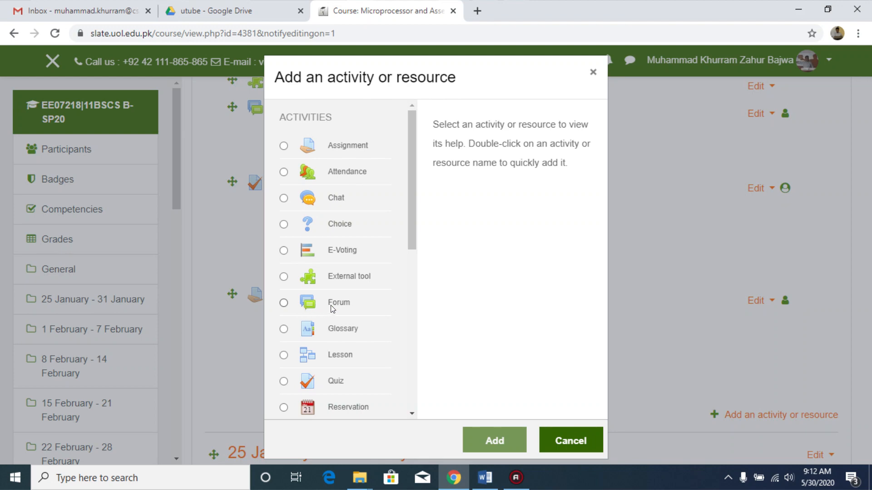
{"action": "left_click", "coordinate": [558, 441]}
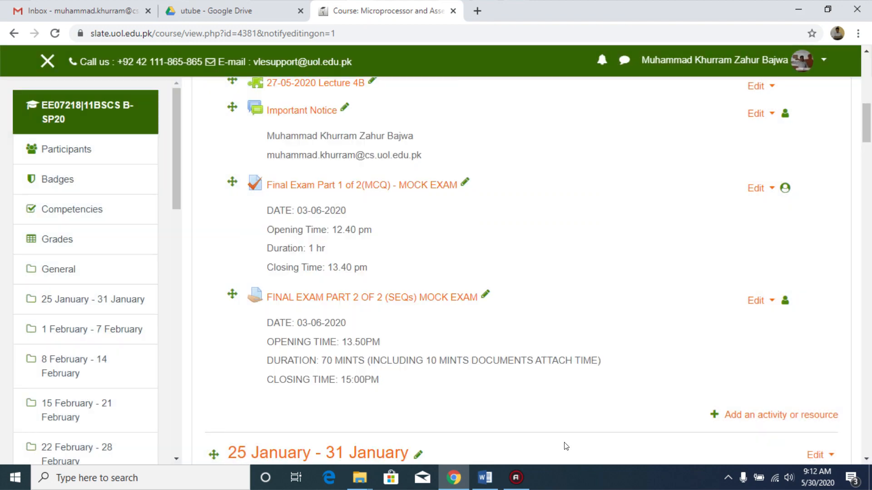
Step: Open the Important Notice forum's settings, review them, and cancel without saving
{"action": "left_click", "coordinate": [770, 114]}
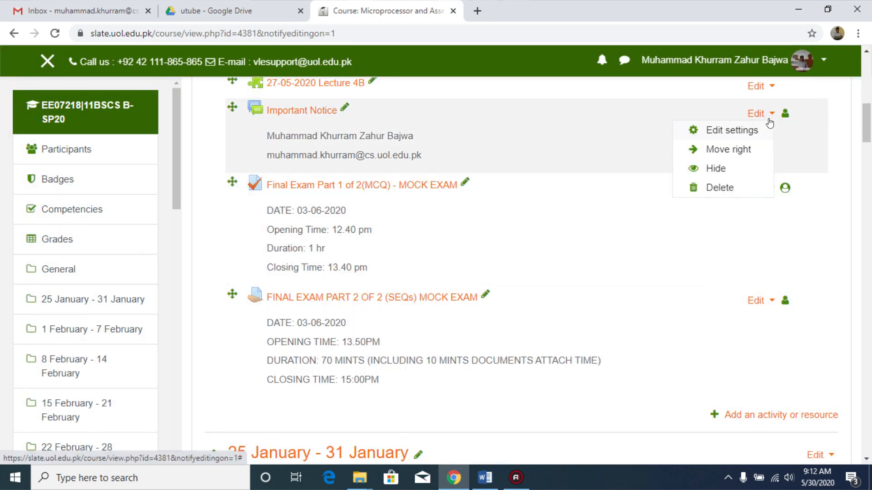
{"action": "left_click", "coordinate": [748, 131]}
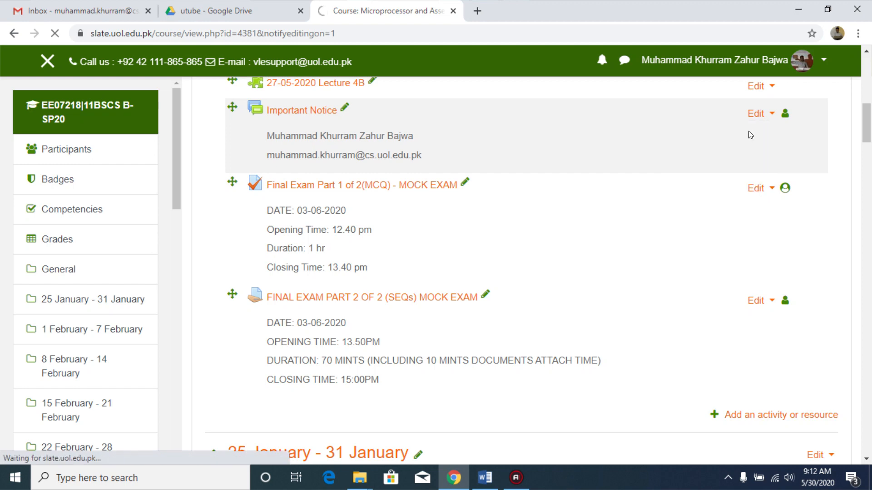
{"action": "left_click_drag", "start_coordinate": [869, 157], "coordinate": [869, 206]}
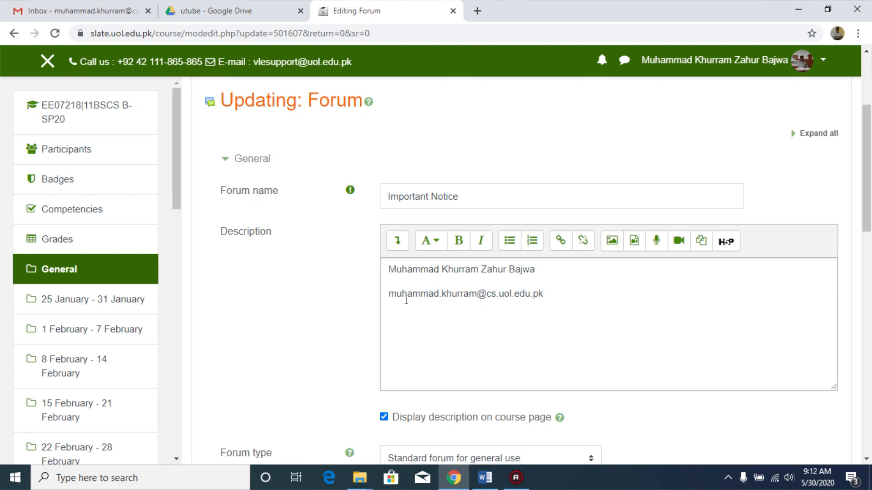
{"action": "left_click_drag", "start_coordinate": [867, 155], "coordinate": [866, 228]}
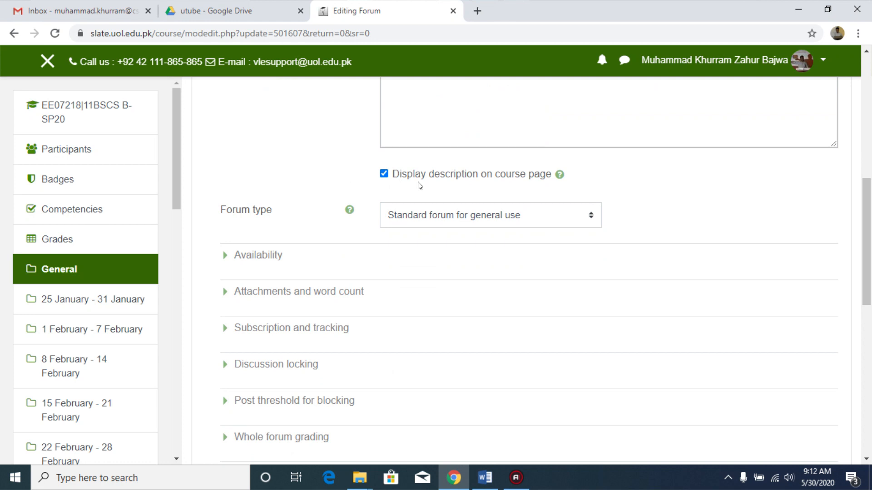
{"action": "left_click_drag", "start_coordinate": [865, 230], "coordinate": [865, 298]}
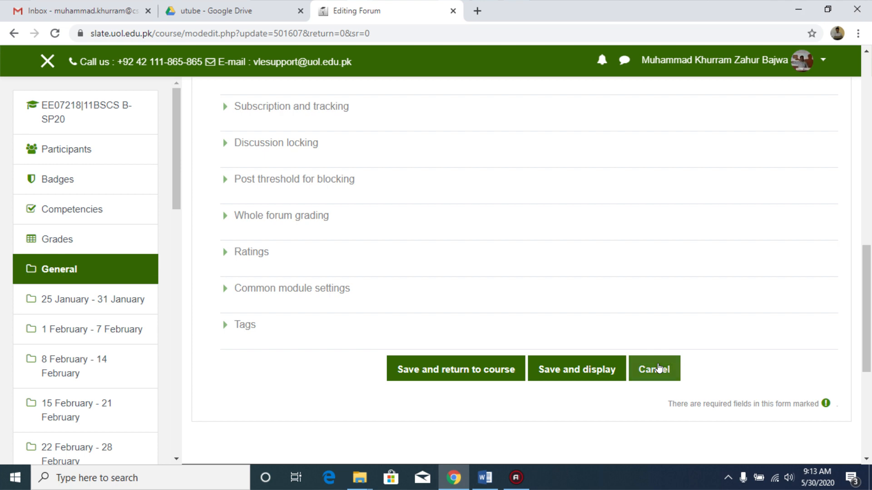
{"action": "left_click", "coordinate": [657, 368]}
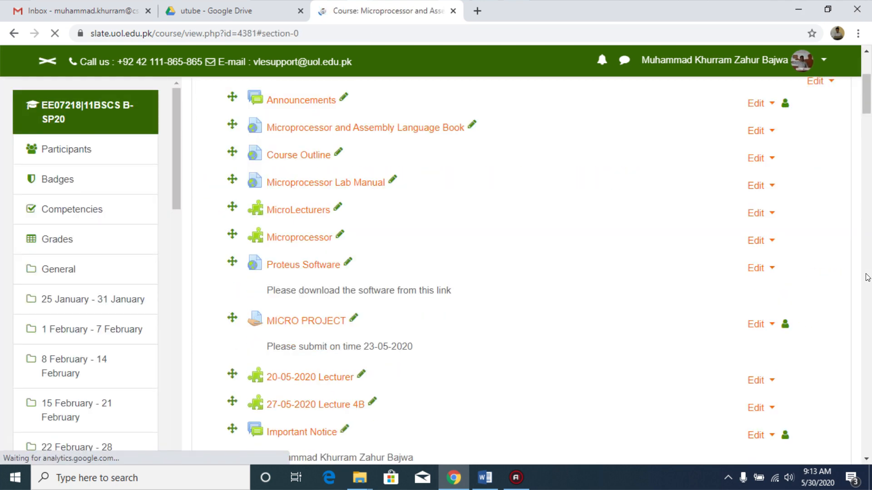
Step: Open the settings of the Final Exam Part 1 of 2(MCQ) - MOCK EXAM quiz and expand all sections
{"action": "left_click_drag", "start_coordinate": [869, 103], "coordinate": [869, 131]}
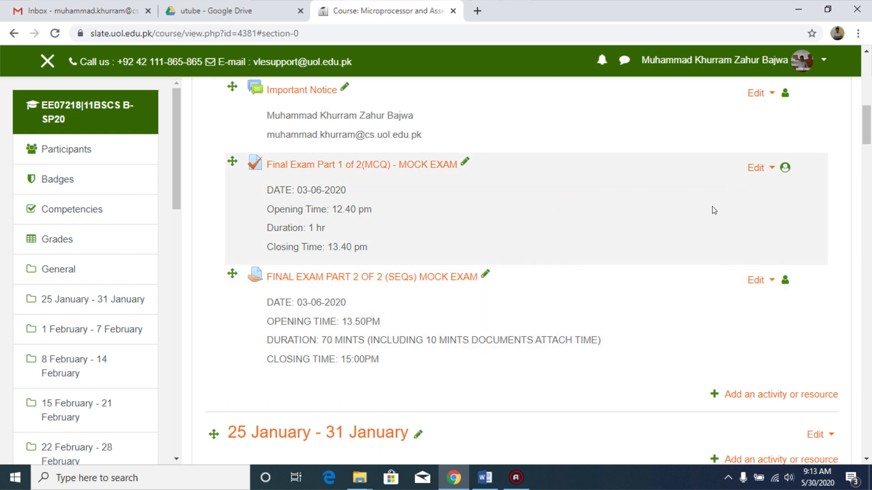
{"action": "left_click", "coordinate": [770, 168]}
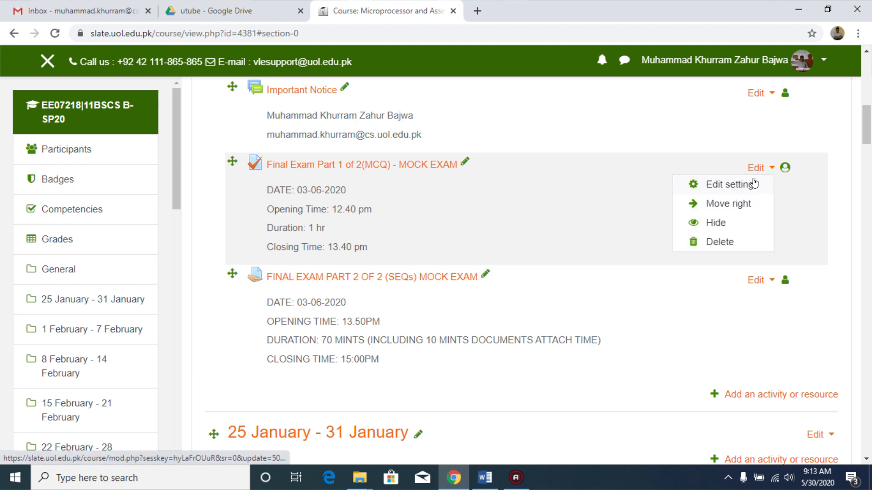
{"action": "left_click", "coordinate": [751, 183]}
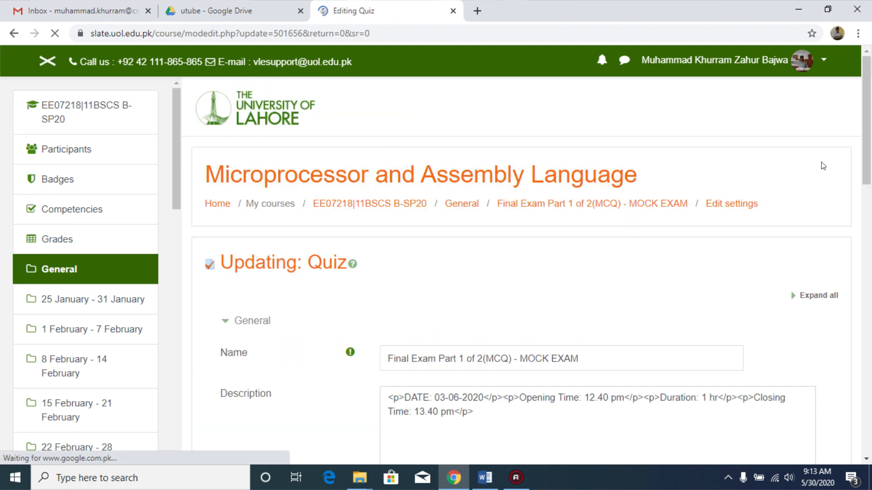
{"action": "scroll", "coordinate": [871, 133], "scroll_direction": "down", "scroll_amount": 3}
{"action": "scroll", "coordinate": [870, 133], "scroll_direction": "down", "scroll_amount": 2}
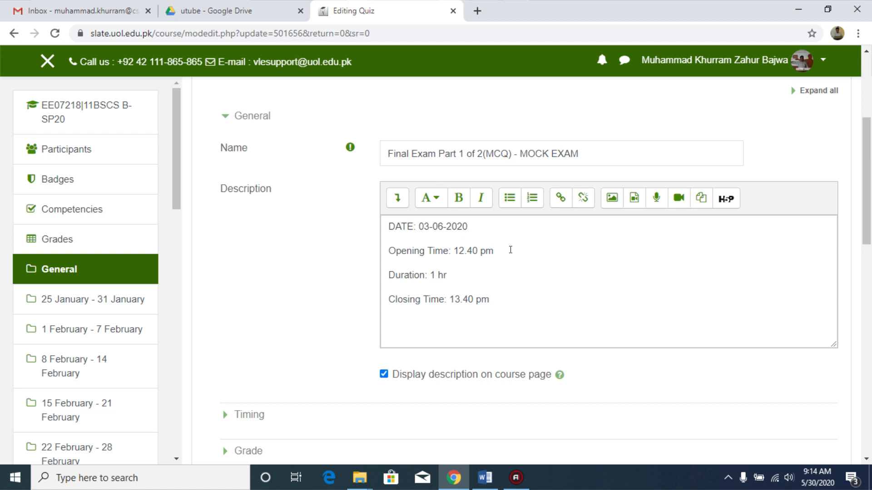
{"action": "scroll", "coordinate": [497, 210], "scroll_direction": "down", "scroll_amount": 1}
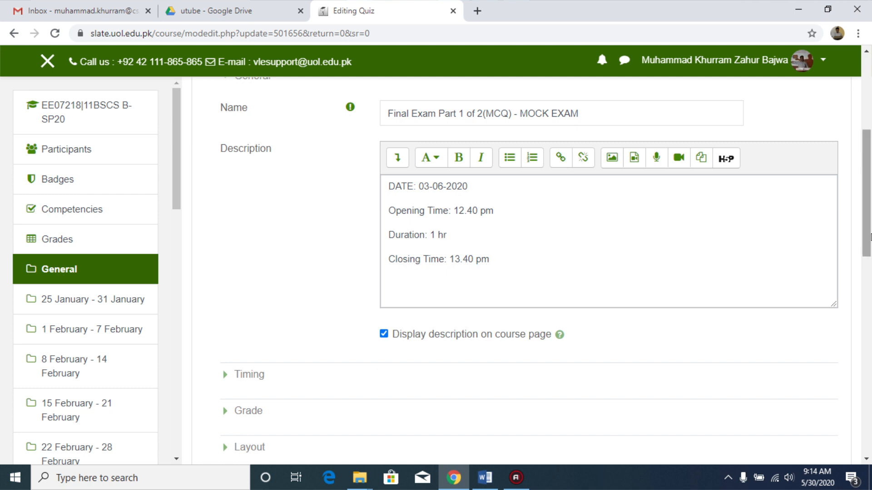
{"action": "scroll", "coordinate": [487, 268], "scroll_direction": "down", "scroll_amount": 2}
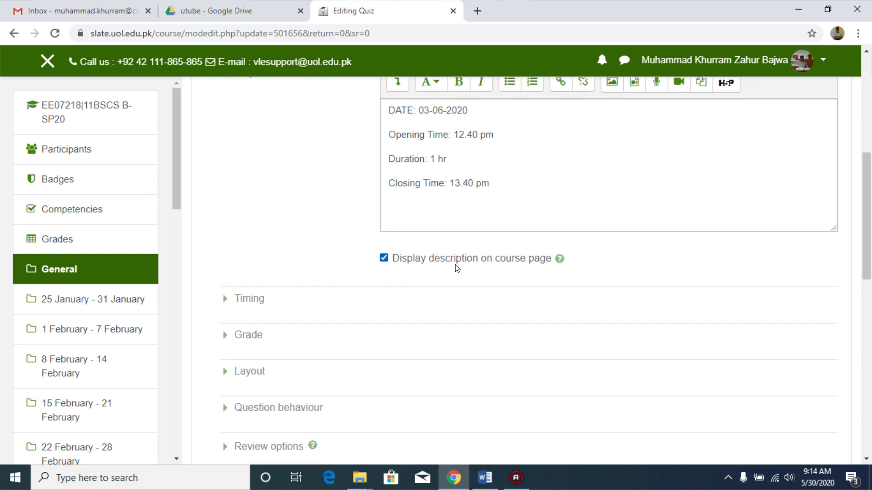
{"action": "scroll", "coordinate": [868, 218], "scroll_direction": "up", "scroll_amount": 4}
{"action": "left_click", "coordinate": [813, 124]}
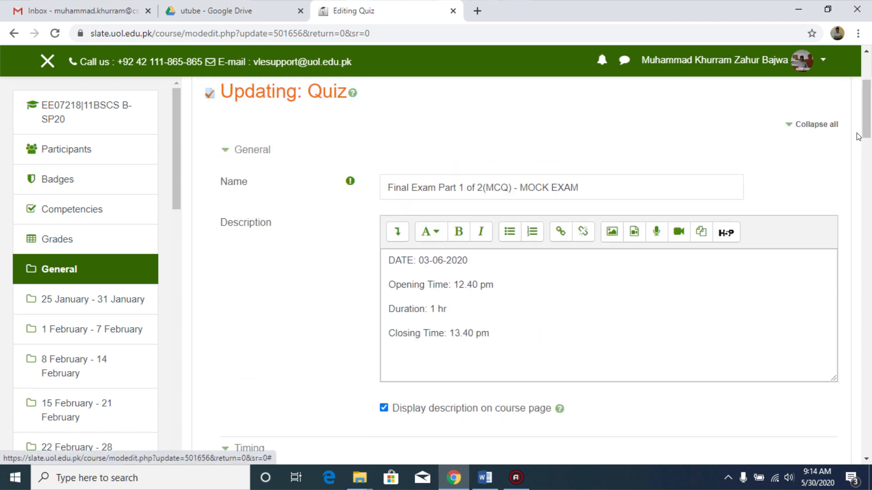
Step: Review the quiz's timing, grade, layout and question behaviour settings, showing more layout options
{"action": "scroll", "coordinate": [868, 146], "scroll_direction": "down", "scroll_amount": 7}
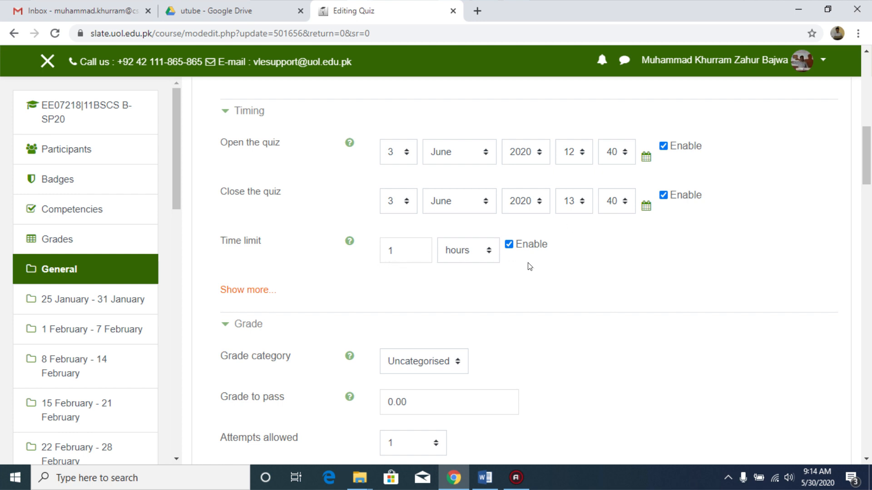
{"action": "scroll", "coordinate": [867, 183], "scroll_direction": "down", "scroll_amount": 3}
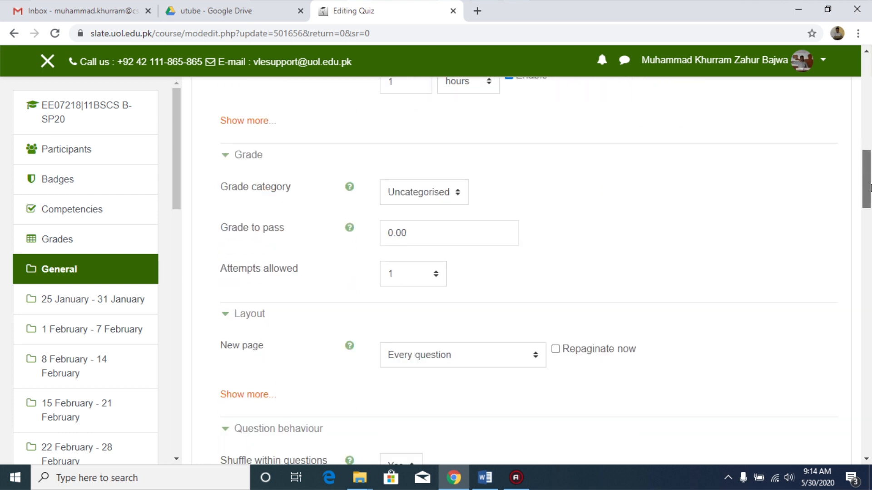
{"action": "scroll", "coordinate": [870, 188], "scroll_direction": "down", "scroll_amount": 2}
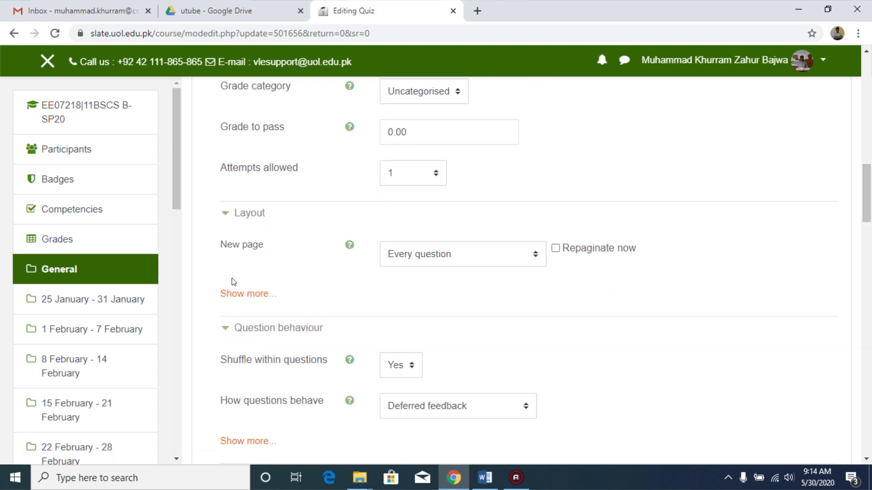
{"action": "left_click", "coordinate": [232, 294]}
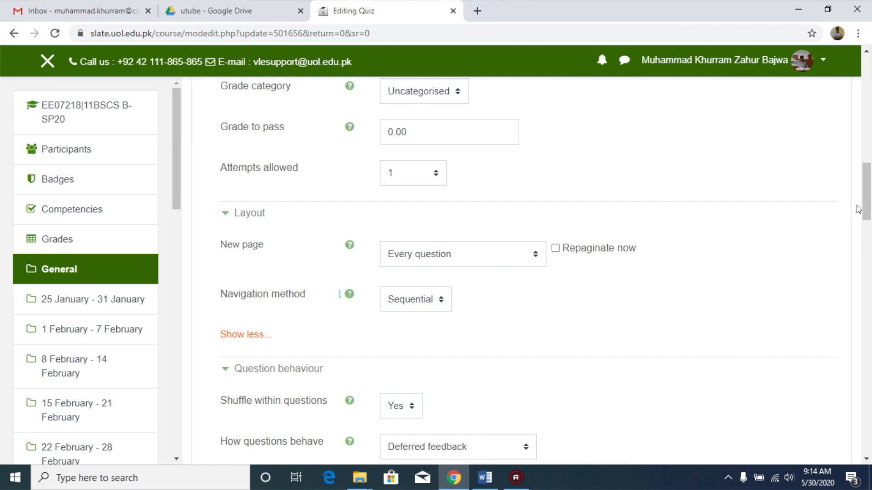
{"action": "scroll", "coordinate": [868, 220], "scroll_direction": "down", "scroll_amount": 4}
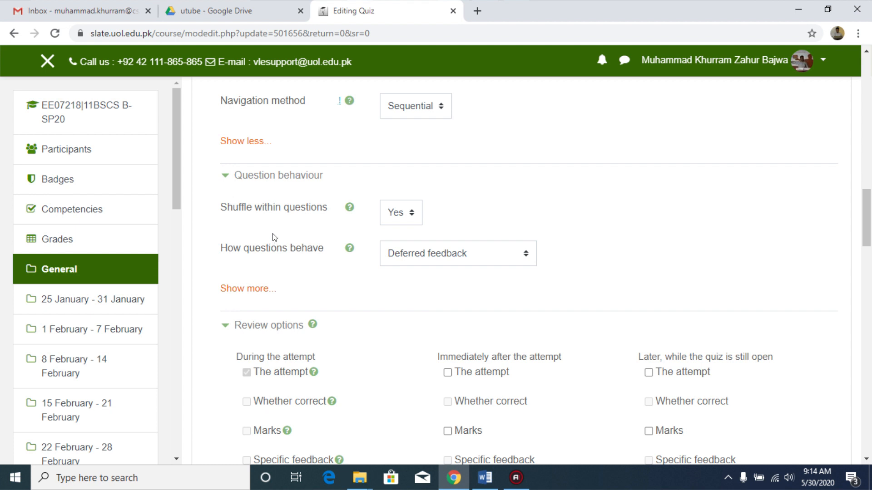
{"action": "left_click", "coordinate": [413, 218]}
{"action": "left_click", "coordinate": [415, 219]}
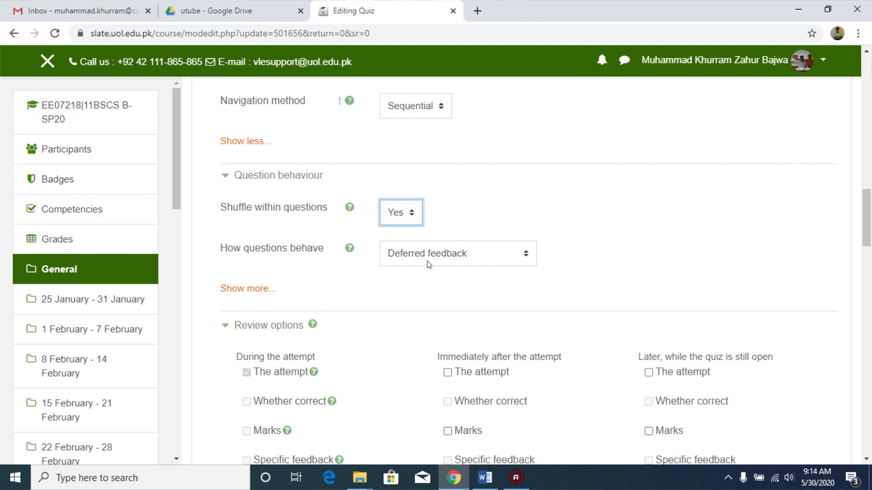
{"action": "left_click", "coordinate": [253, 293]}
{"action": "left_click", "coordinate": [253, 293]}
Step: Save the quiz settings and display the quiz page
{"action": "left_click_drag", "start_coordinate": [868, 234], "coordinate": [870, 259]}
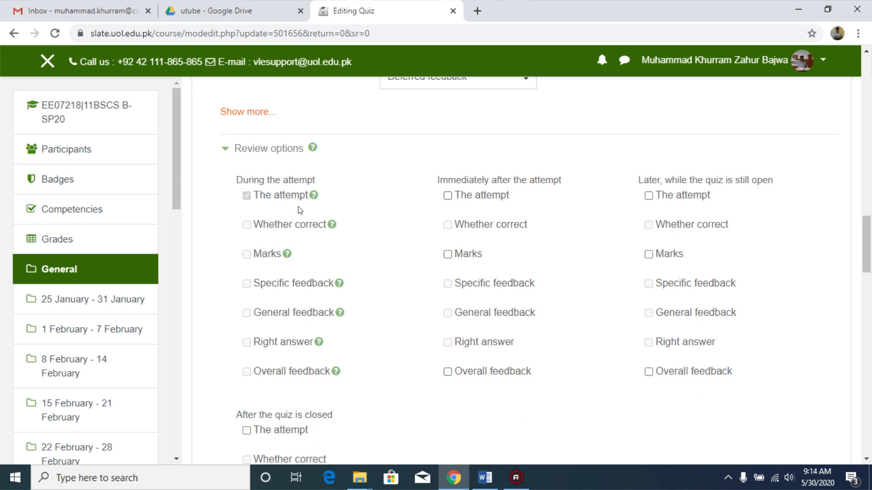
{"action": "left_click_drag", "start_coordinate": [870, 244], "coordinate": [870, 245]}
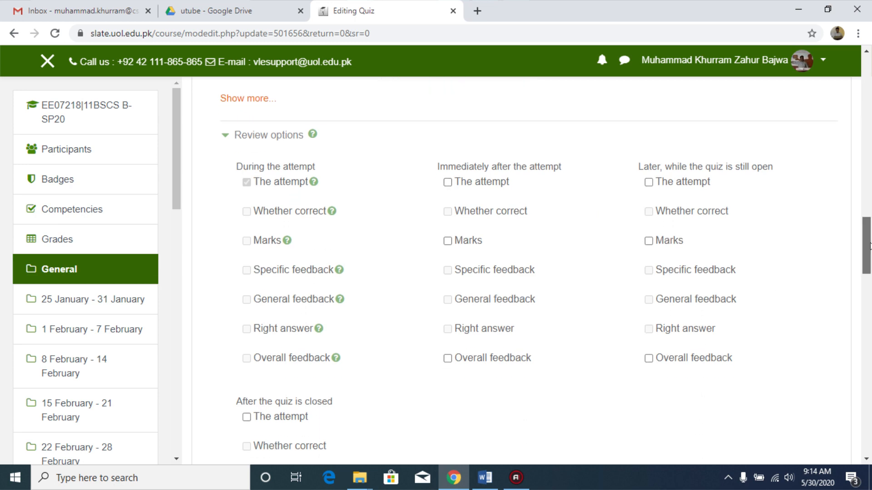
{"action": "scroll", "coordinate": [870, 245], "scroll_direction": "down", "scroll_amount": 3}
{"action": "left_click_drag", "start_coordinate": [864, 272], "coordinate": [870, 392]}
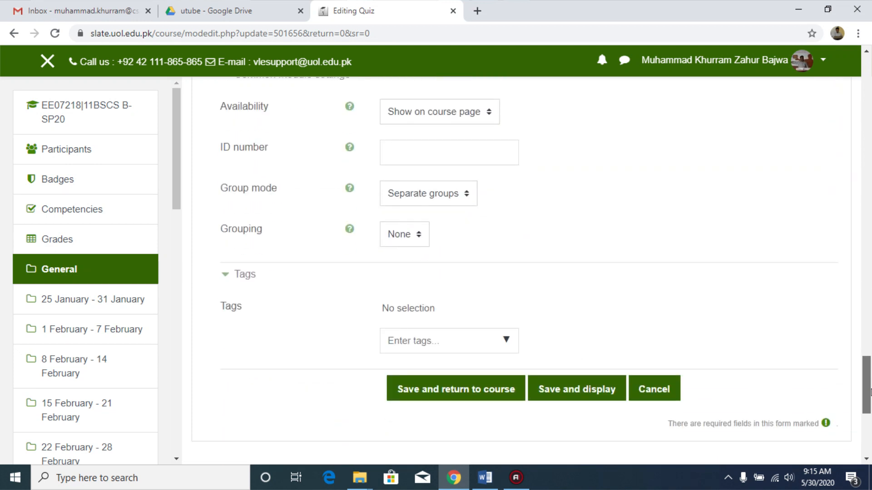
{"action": "left_click", "coordinate": [581, 389]}
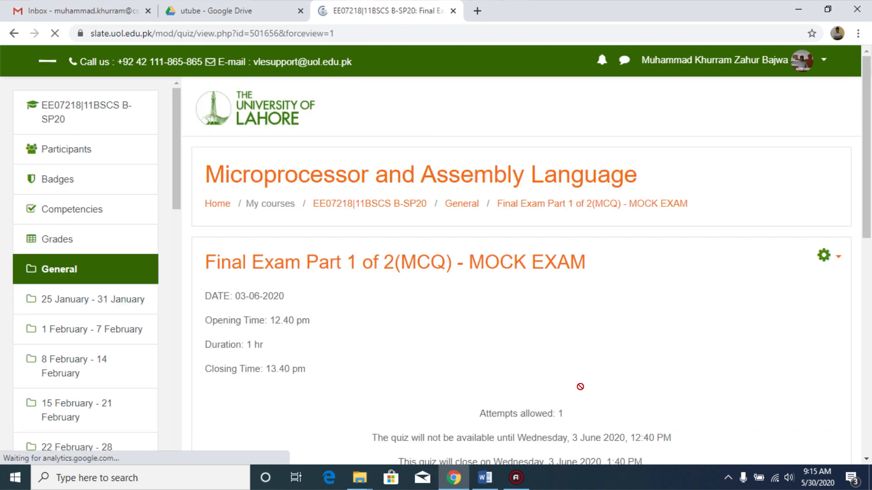
Step: Open the quiz's question bank categories page
{"action": "left_click_drag", "start_coordinate": [868, 207], "coordinate": [869, 258]}
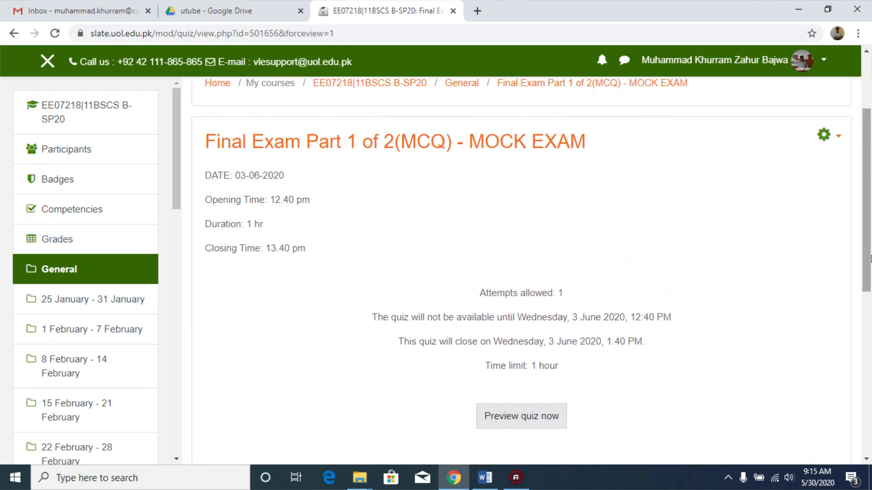
{"action": "left_click", "coordinate": [837, 140]}
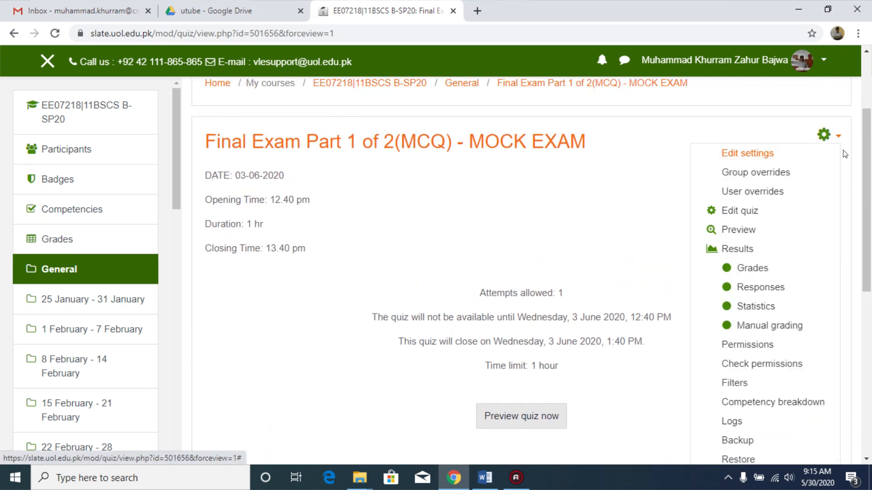
{"action": "left_click_drag", "start_coordinate": [870, 183], "coordinate": [871, 252]}
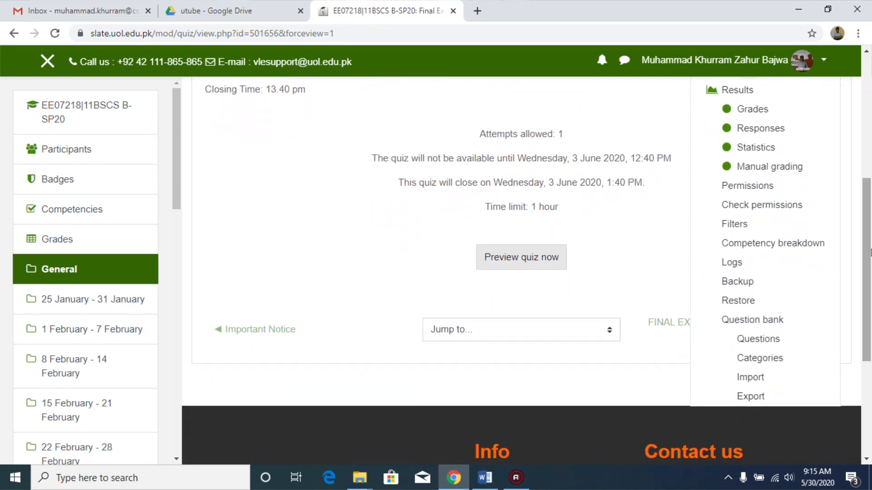
{"action": "left_click", "coordinate": [773, 359]}
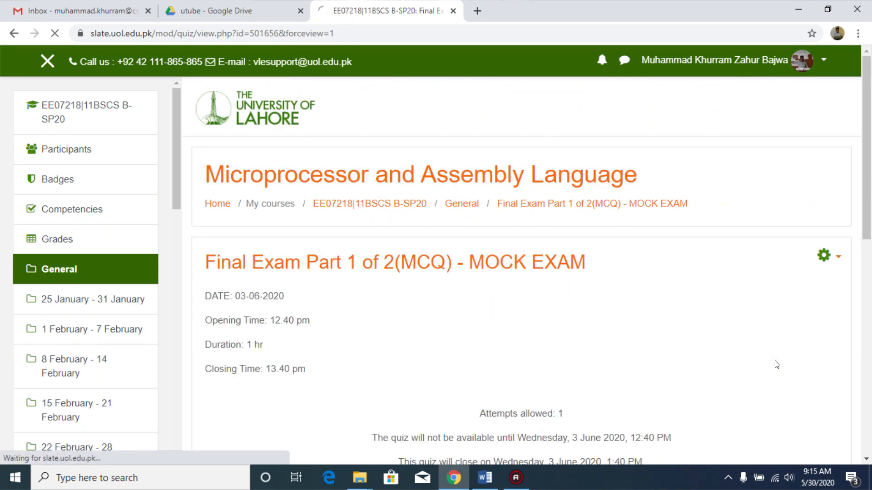
Step: Move the Game question category down in the course's category list
{"action": "left_click_drag", "start_coordinate": [871, 167], "coordinate": [870, 247]}
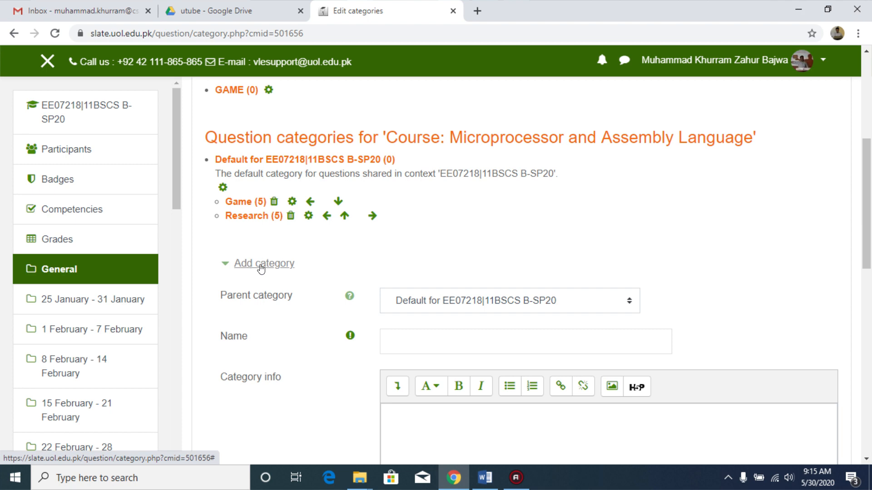
{"action": "left_click_drag", "start_coordinate": [871, 177], "coordinate": [870, 208]}
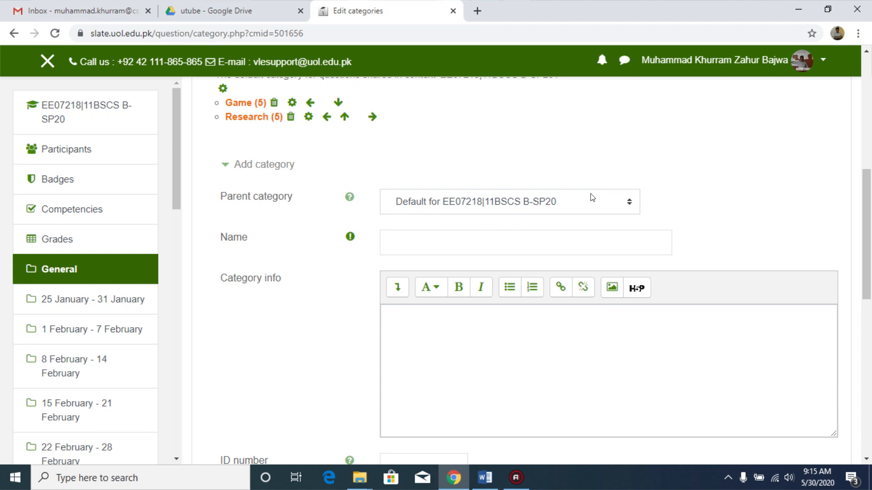
{"action": "left_click_drag", "start_coordinate": [867, 235], "coordinate": [866, 204]}
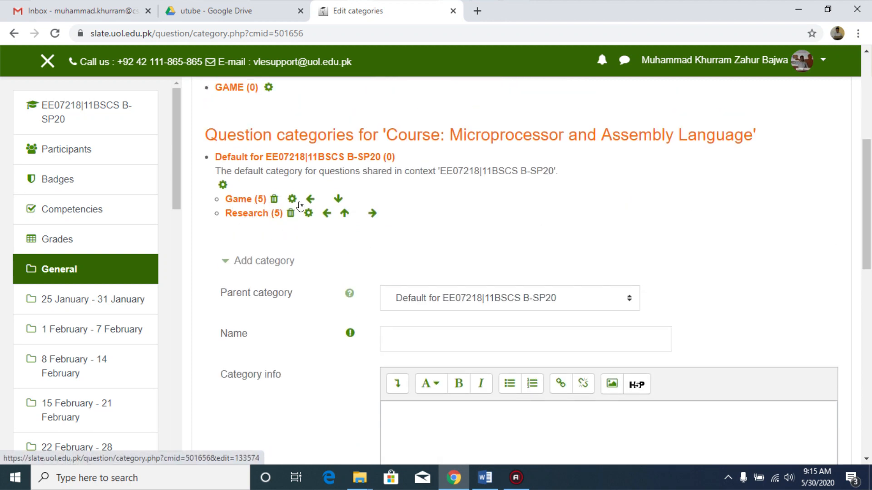
{"action": "left_click", "coordinate": [338, 200]}
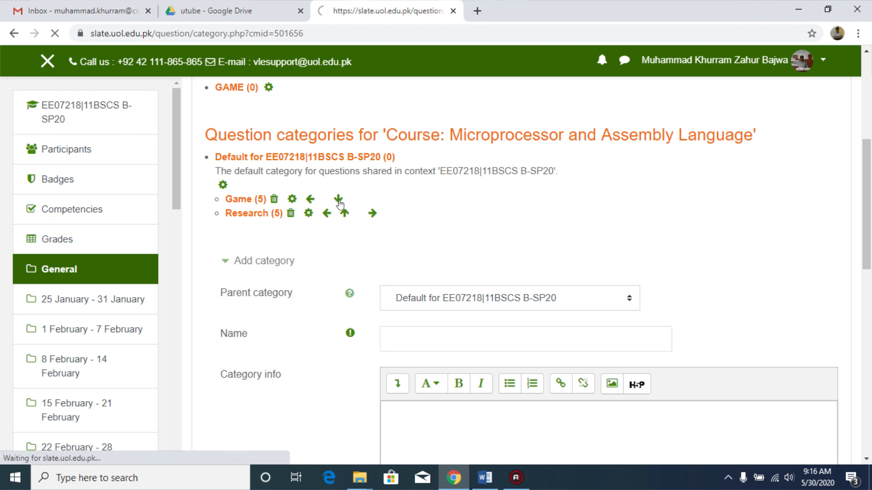
Step: Move the Game category back up above Research in the course's category list
{"action": "scroll", "coordinate": [521, 277], "scroll_direction": "down", "scroll_amount": 4}
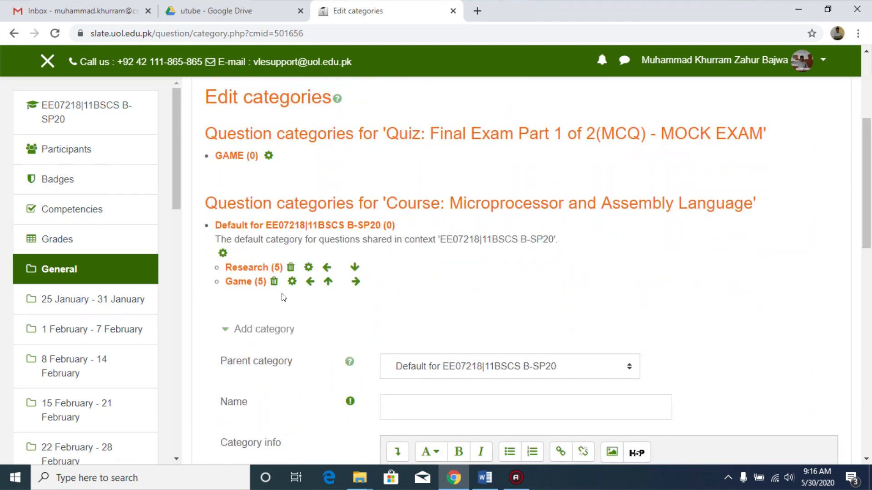
{"action": "left_click", "coordinate": [327, 283]}
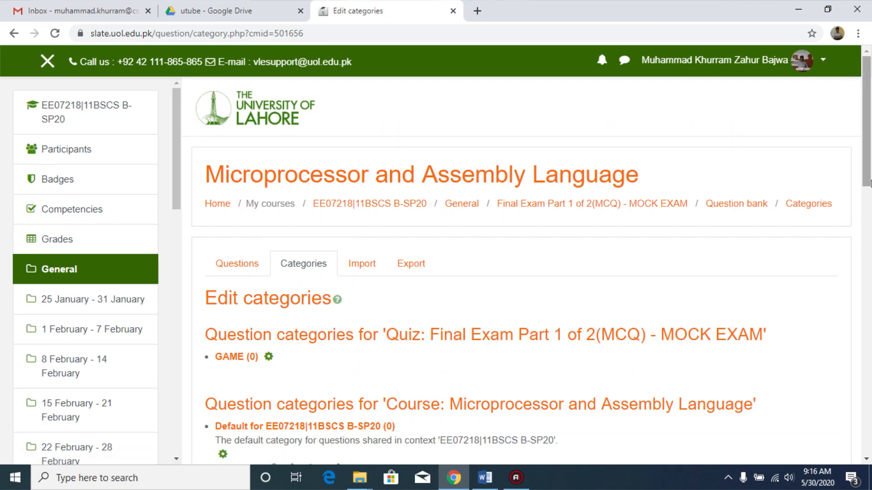
{"action": "scroll", "coordinate": [241, 269], "scroll_direction": "down", "scroll_amount": 4}
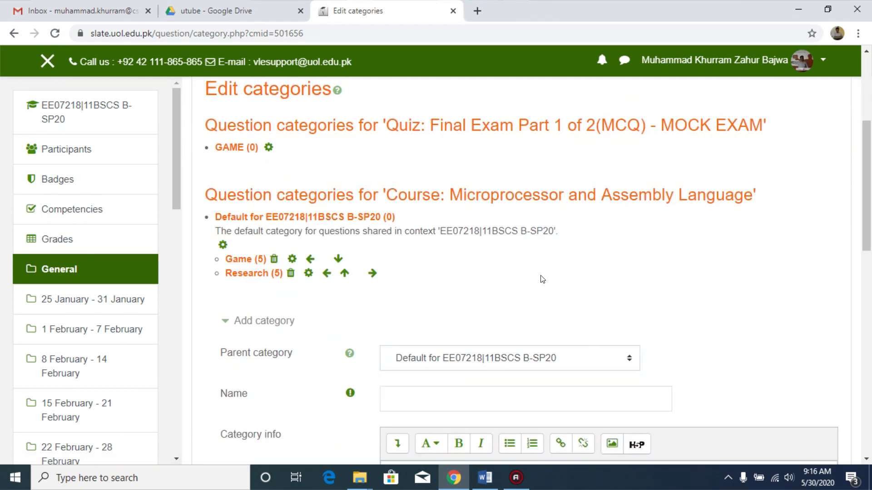
{"action": "left_click_drag", "start_coordinate": [870, 211], "coordinate": [869, 229]}
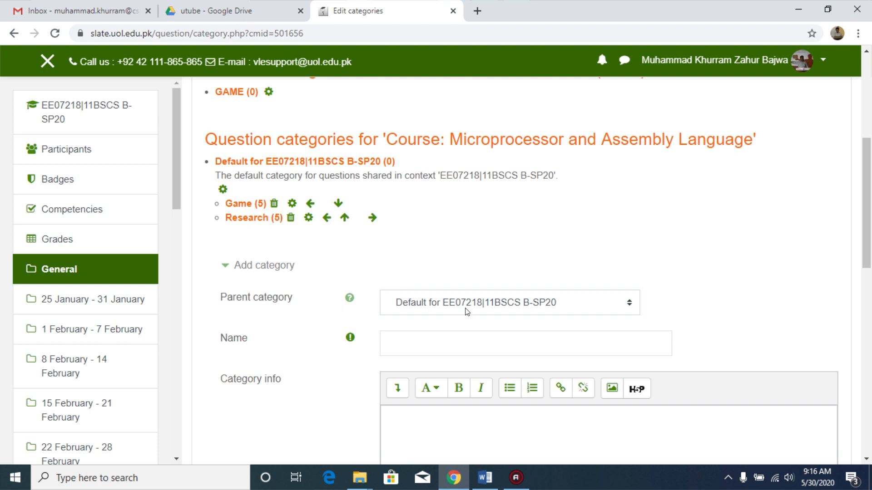
{"action": "left_click_drag", "start_coordinate": [868, 193], "coordinate": [868, 148]}
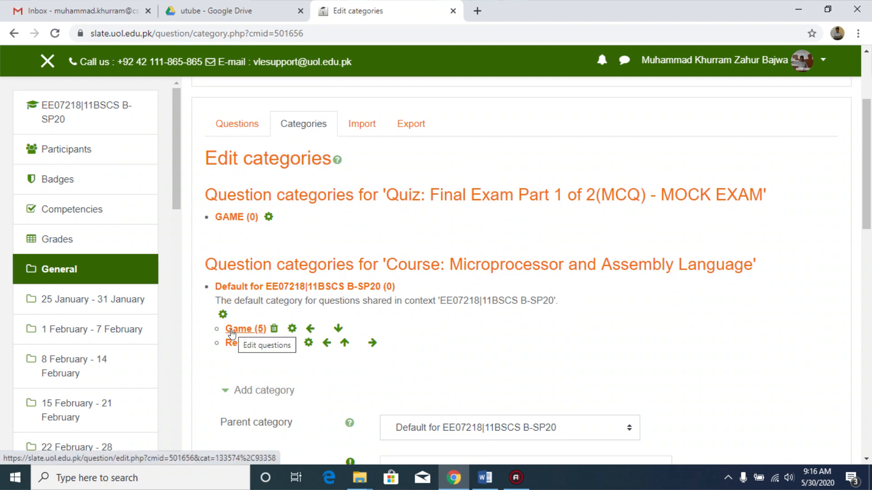
Step: Open the question bank's Import page and choose Aiken format as the file format
{"action": "left_click", "coordinate": [358, 126]}
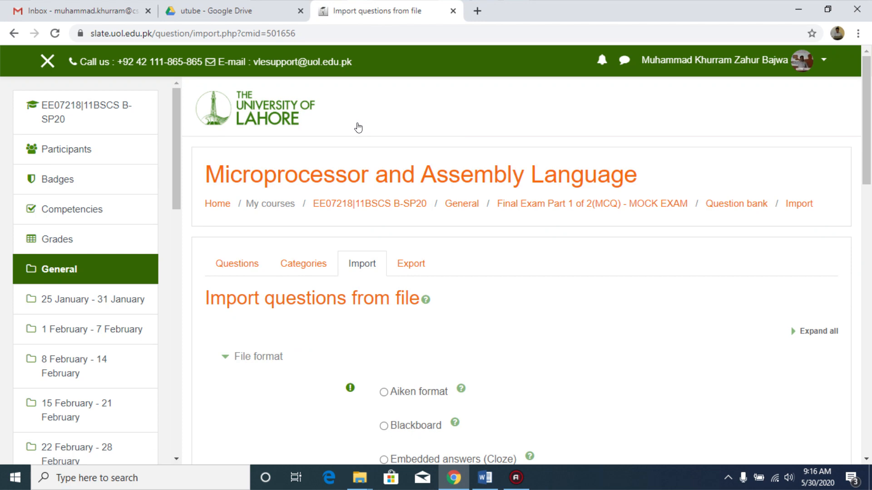
{"action": "scroll", "coordinate": [868, 168], "scroll_direction": "down", "scroll_amount": 3}
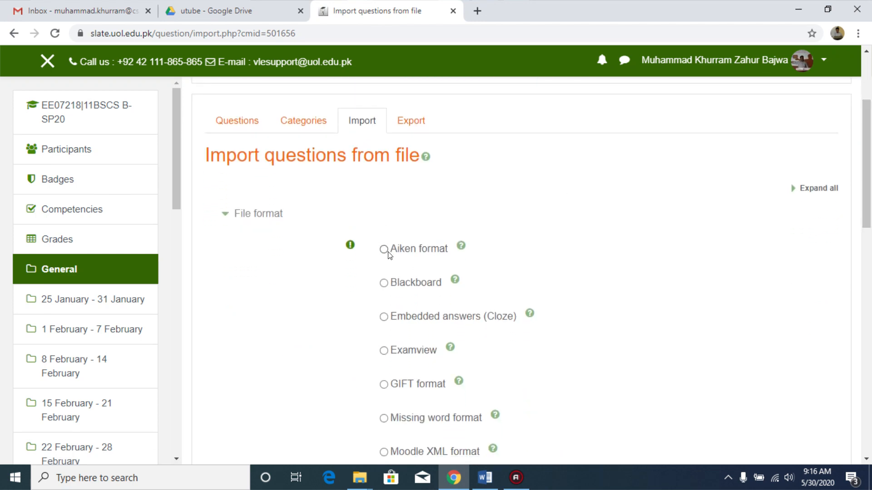
{"action": "scroll", "coordinate": [868, 163], "scroll_direction": "down", "scroll_amount": 6}
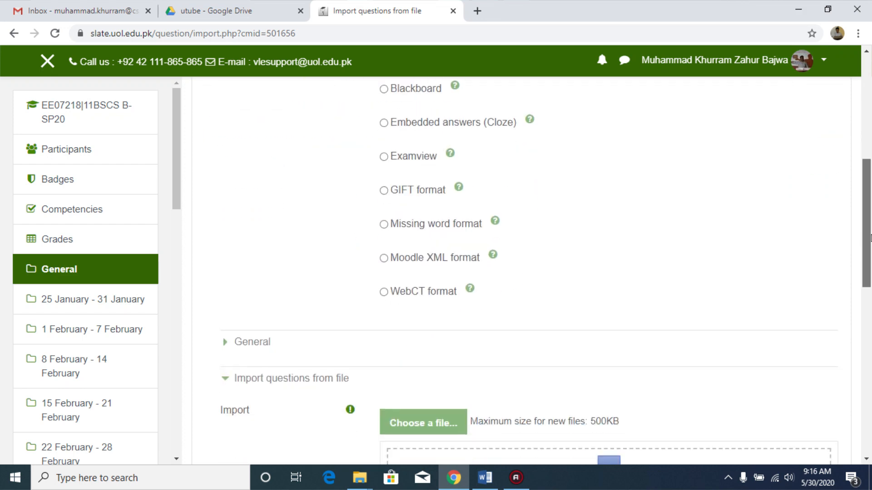
{"action": "scroll", "coordinate": [512, 347], "scroll_direction": "up", "scroll_amount": 4}
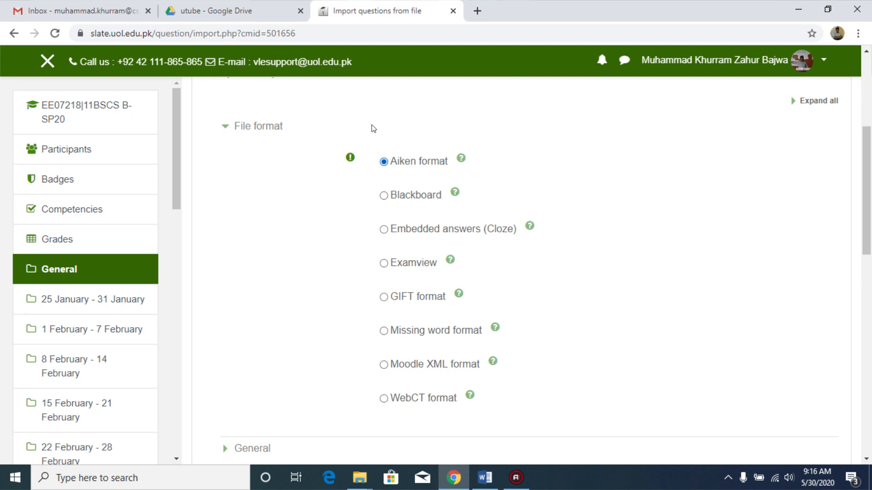
Step: Open the GameCategory text file from the desktop utube folder in Notepad
{"action": "left_click", "coordinate": [459, 478]}
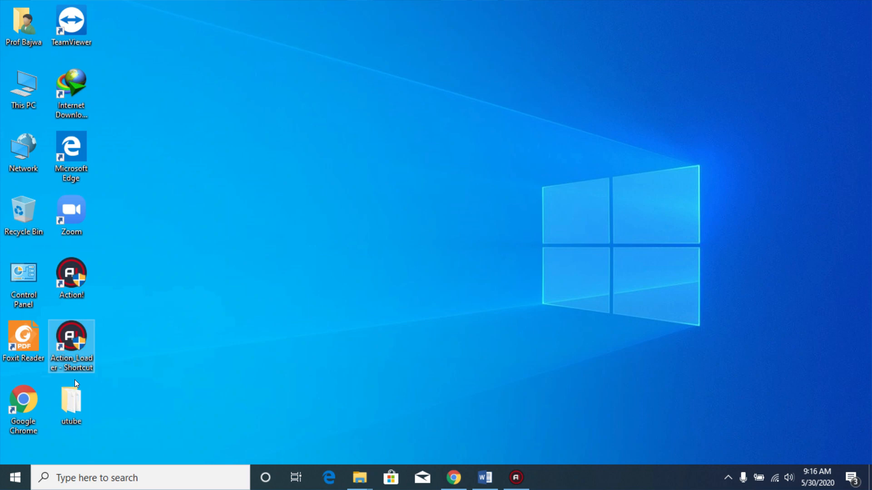
{"action": "double_click", "coordinate": [70, 396]}
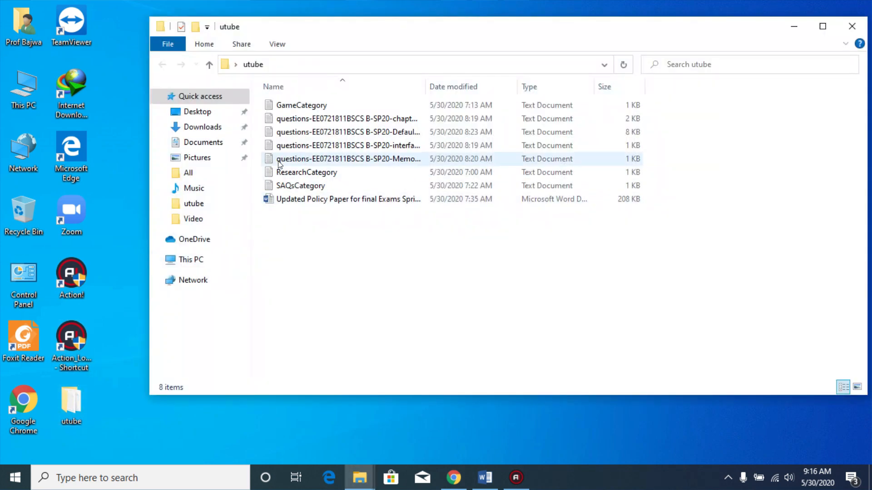
{"action": "right_click", "coordinate": [293, 106]}
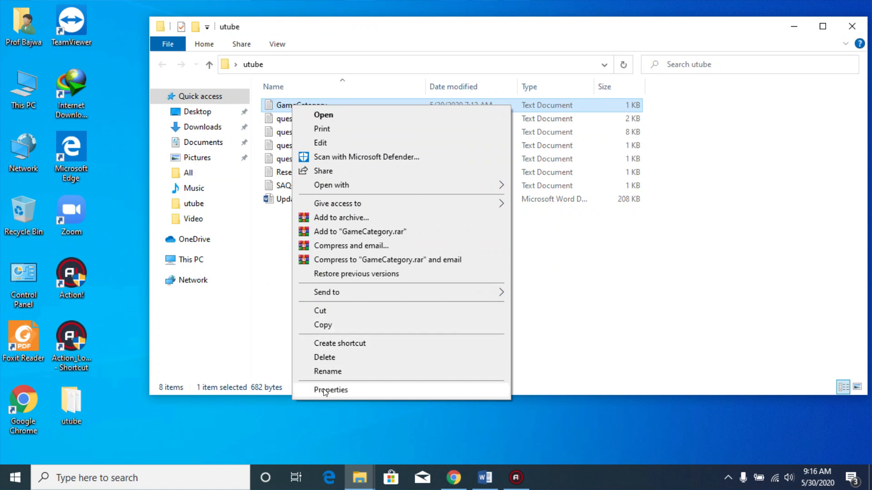
{"action": "mouse_move", "coordinate": [501, 184]}
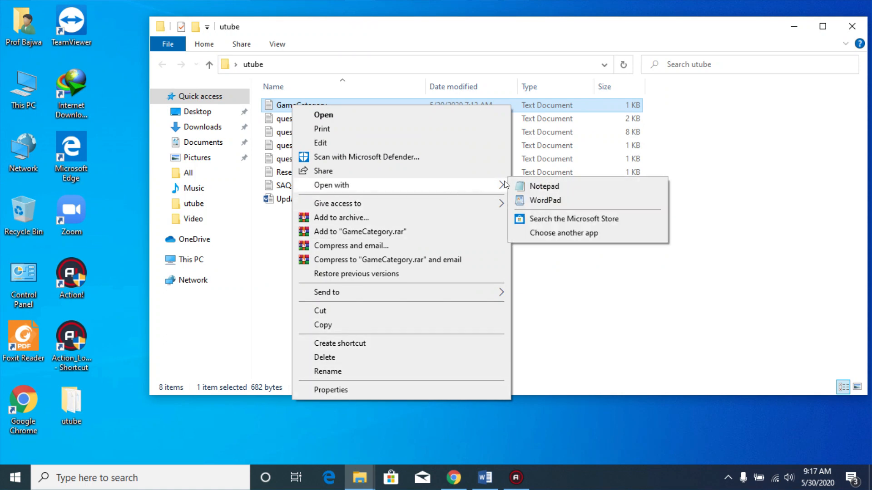
{"action": "left_click", "coordinate": [543, 186]}
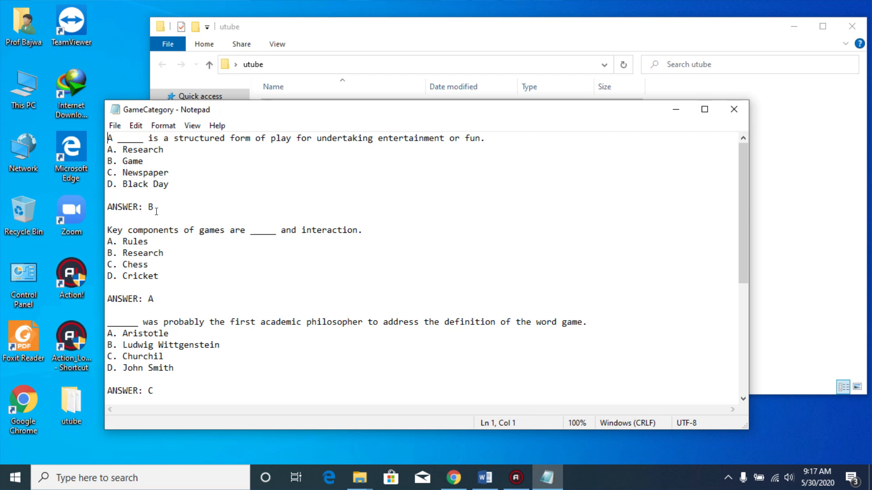
Step: Check the file's encoding in the Save As dialog without saving it
{"action": "left_click", "coordinate": [115, 126]}
{"action": "left_click", "coordinate": [131, 196]}
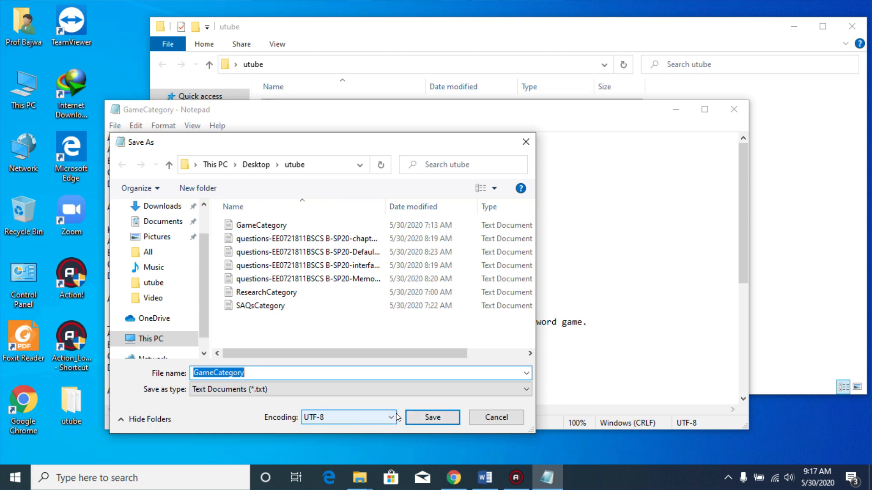
{"action": "left_click", "coordinate": [494, 418]}
Step: Close Notepad and the utube folder and return to the browser's import page
{"action": "left_click", "coordinate": [733, 109]}
{"action": "left_click_drag", "start_coordinate": [729, 32], "coordinate": [545, 44]}
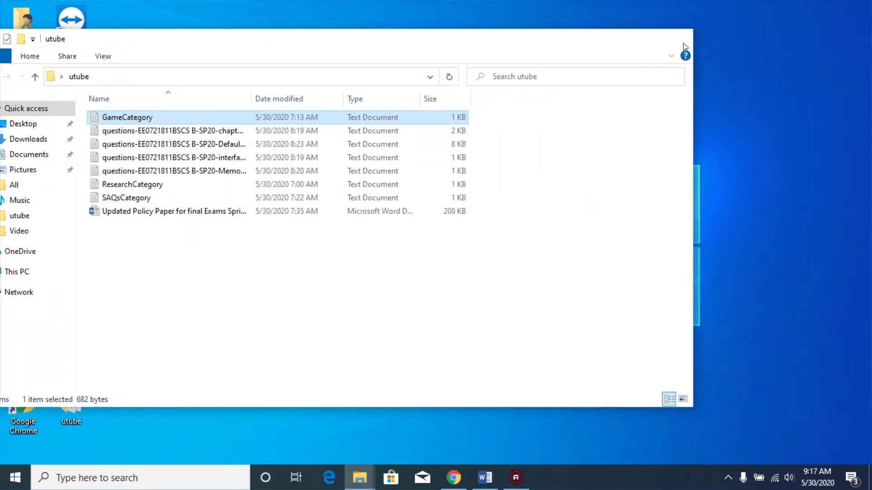
{"action": "left_click", "coordinate": [676, 39]}
{"action": "left_click", "coordinate": [460, 486]}
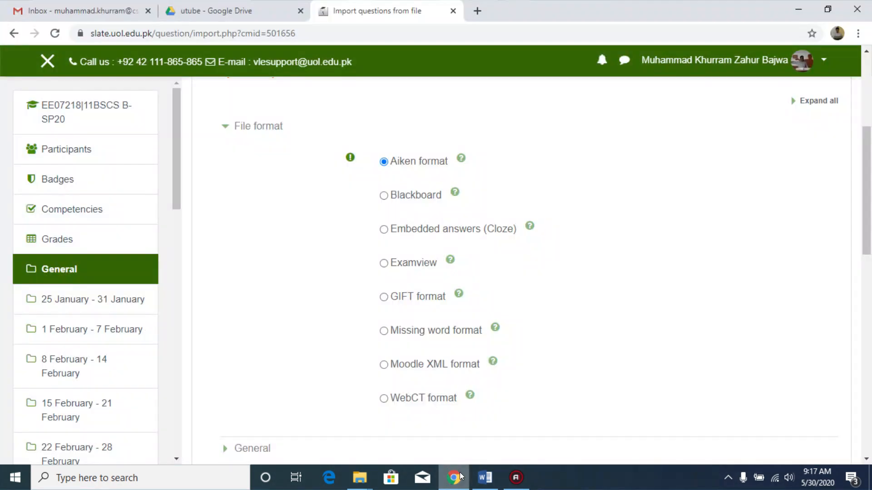
Step: Choose GameCategory.txt from the Google Drive utube folder as the import file
{"action": "scroll", "coordinate": [572, 245], "scroll_direction": "down", "scroll_amount": 5}
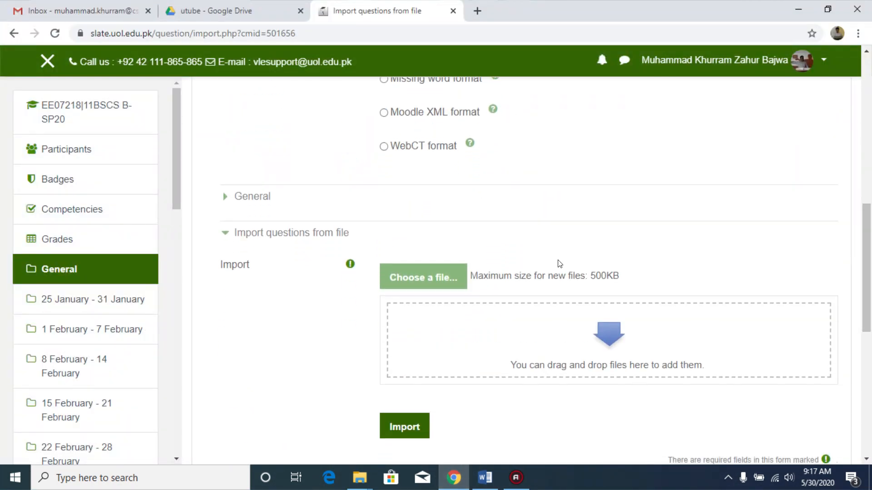
{"action": "left_click", "coordinate": [401, 278]}
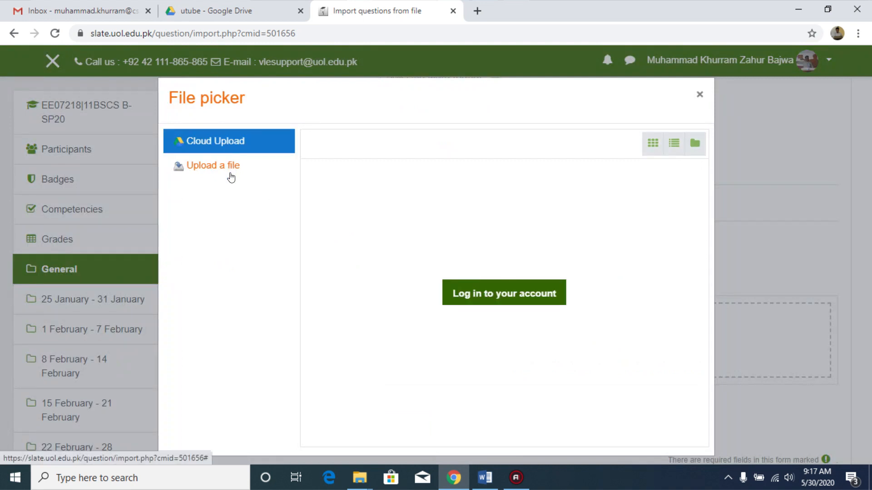
{"action": "left_click", "coordinate": [500, 296]}
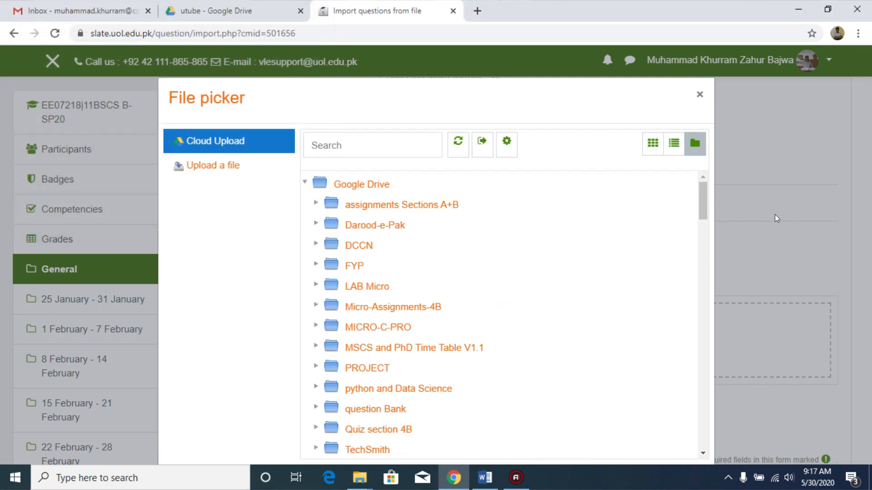
{"action": "left_click_drag", "start_coordinate": [702, 191], "coordinate": [703, 227]}
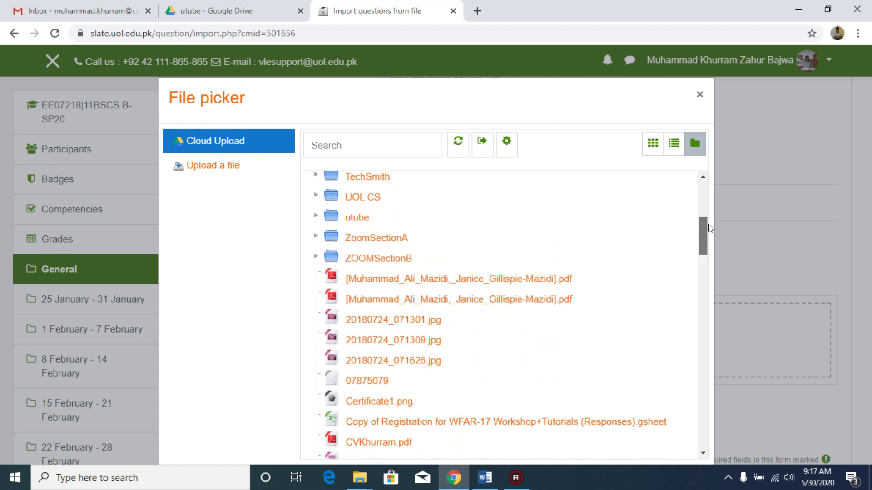
{"action": "left_click", "coordinate": [357, 224]}
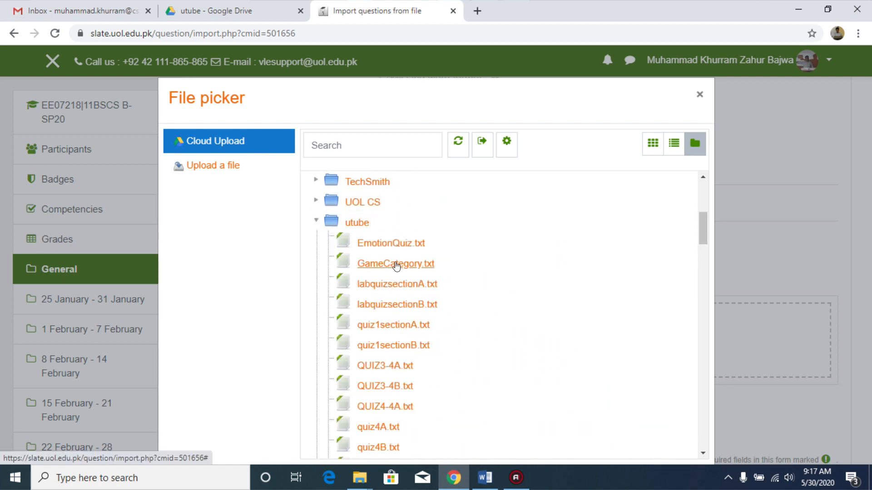
{"action": "left_click", "coordinate": [397, 265]}
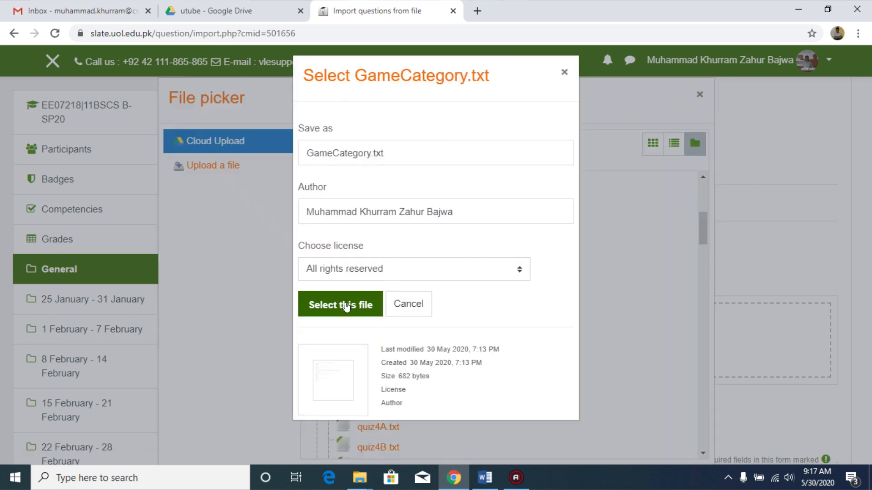
{"action": "left_click", "coordinate": [346, 305]}
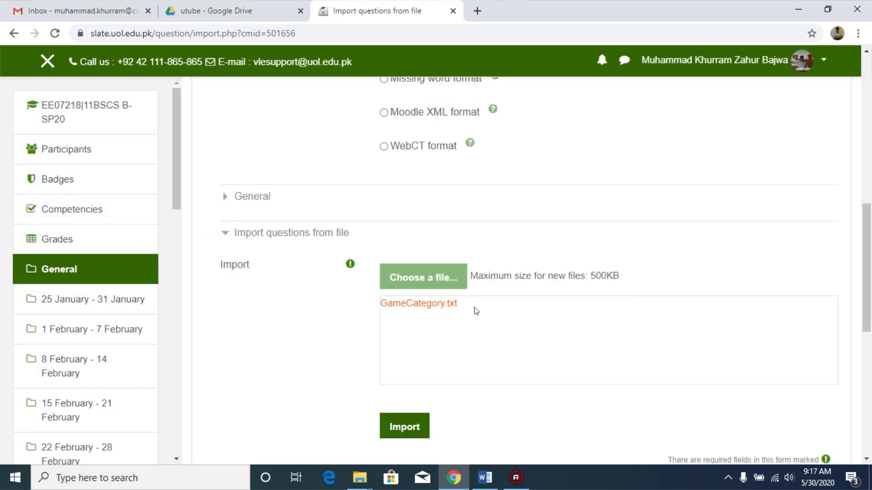
Step: Import the GameCategory questions file and continue to the question bank
{"action": "scroll", "coordinate": [446, 391], "scroll_direction": "down", "scroll_amount": 1}
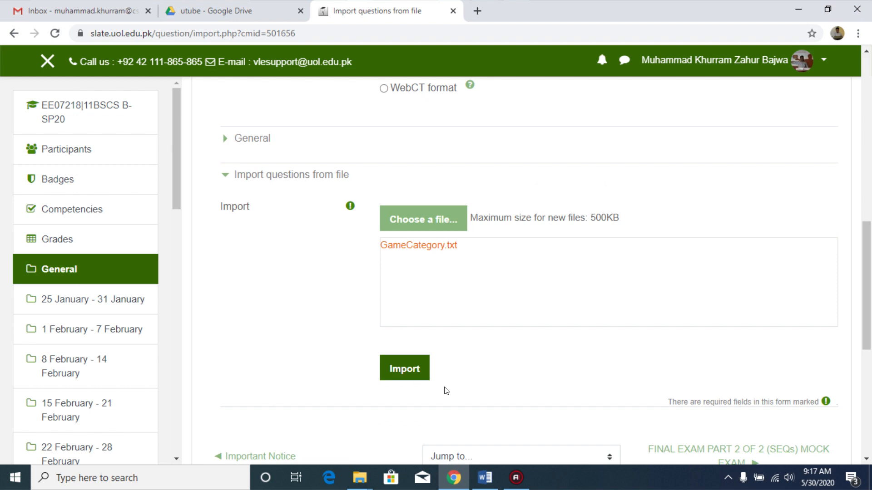
{"action": "left_click", "coordinate": [417, 374]}
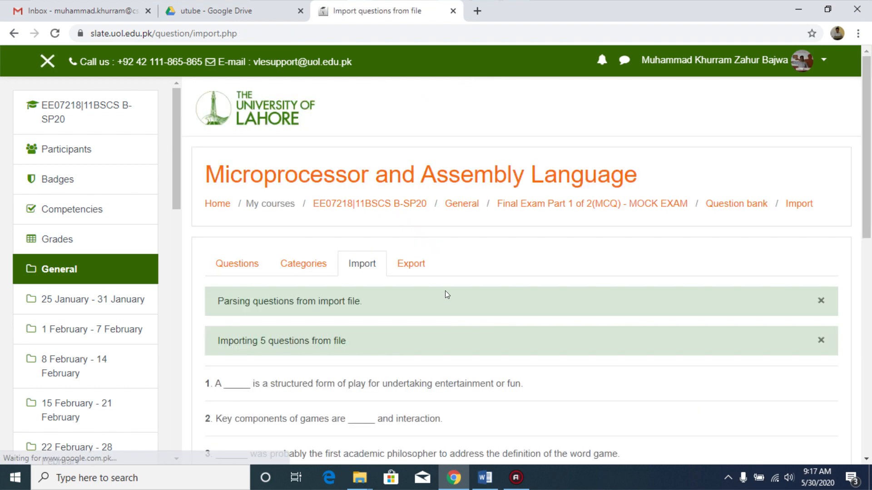
{"action": "left_click_drag", "start_coordinate": [870, 216], "coordinate": [870, 297]}
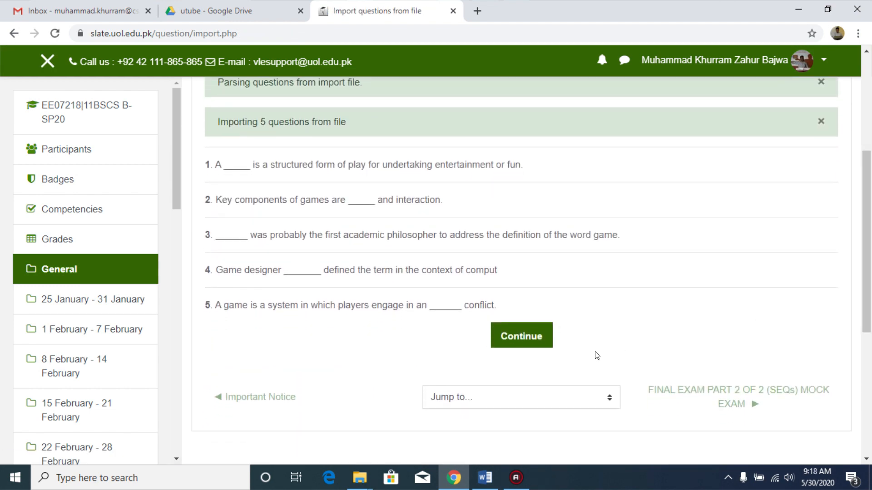
{"action": "left_click", "coordinate": [516, 335]}
Step: Scroll through the question bank list and return to the categories page
{"action": "left_click_drag", "start_coordinate": [869, 125], "coordinate": [871, 322]}
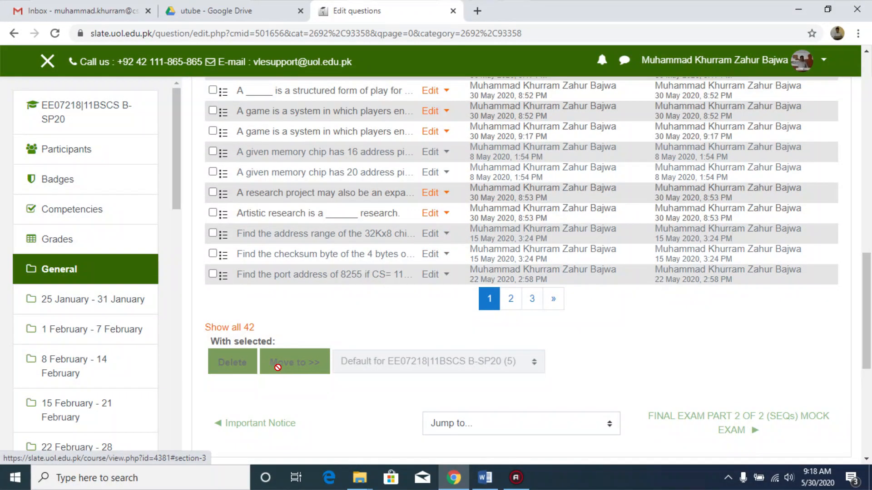
{"action": "left_click_drag", "start_coordinate": [865, 310], "coordinate": [859, 136]}
{"action": "left_click", "coordinate": [301, 186]}
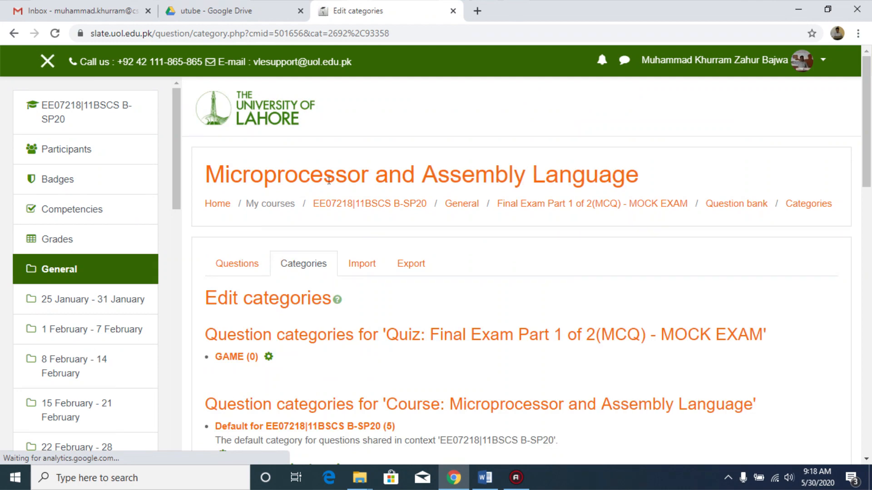
Step: Open the Research category's questions and go to the Import page
{"action": "left_click_drag", "start_coordinate": [868, 153], "coordinate": [869, 221]}
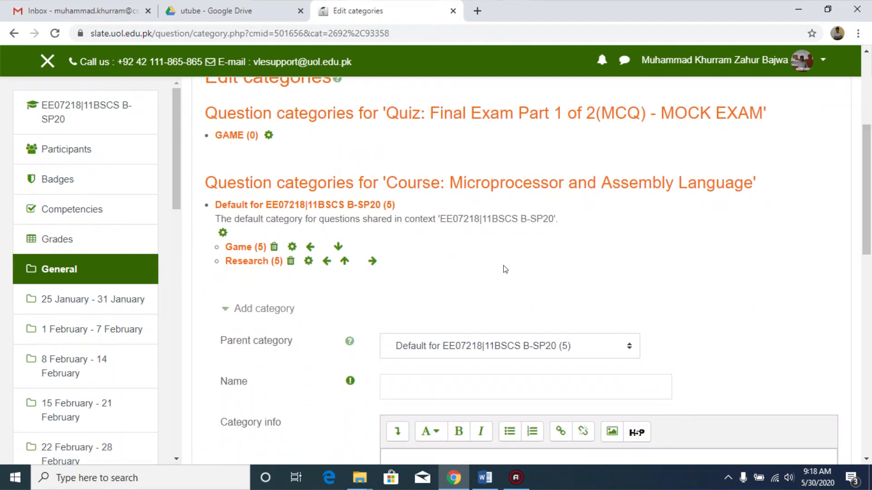
{"action": "left_click", "coordinate": [252, 261]}
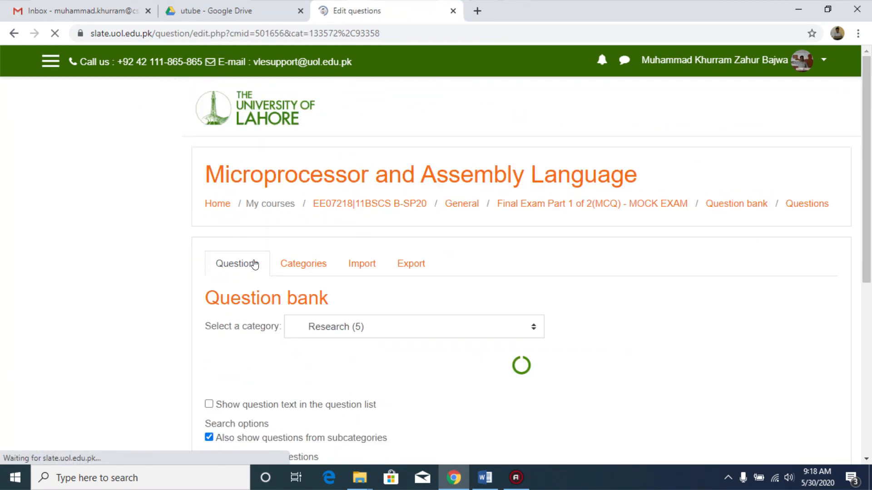
{"action": "left_click", "coordinate": [357, 273]}
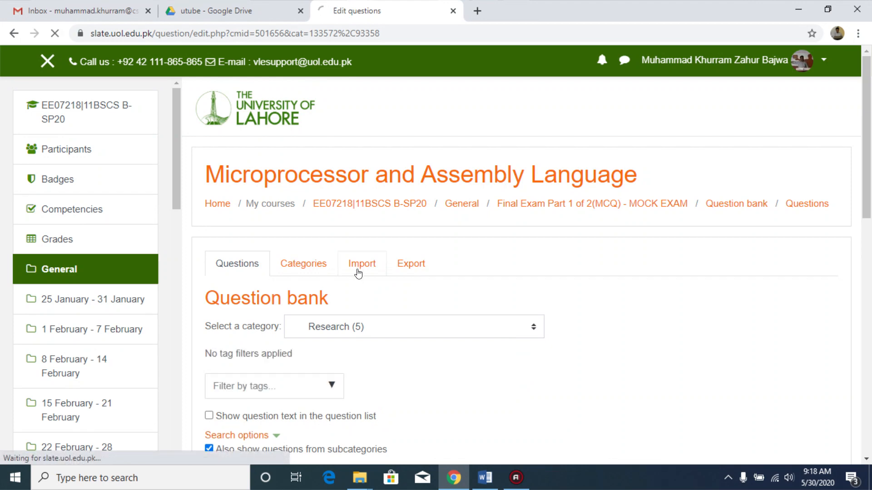
Step: Open the ResearchCategory text file from the desktop utube folder in Notepad
{"action": "left_click", "coordinate": [454, 478]}
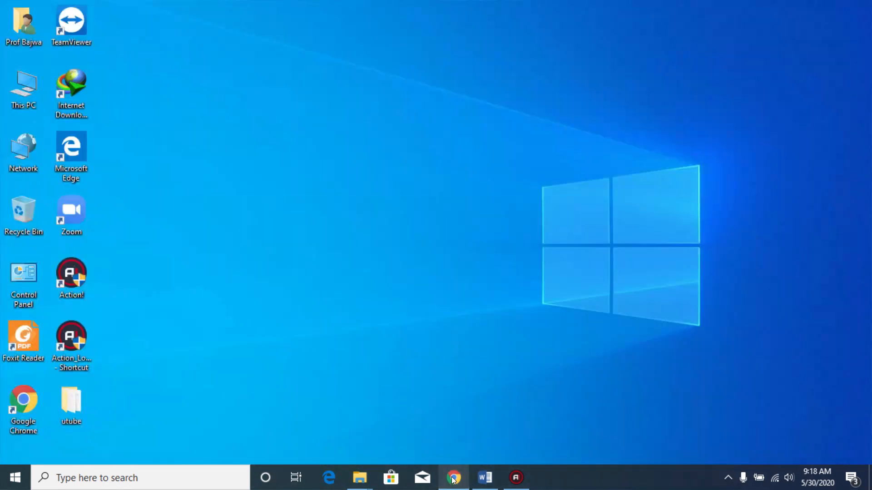
{"action": "double_click", "coordinate": [64, 394]}
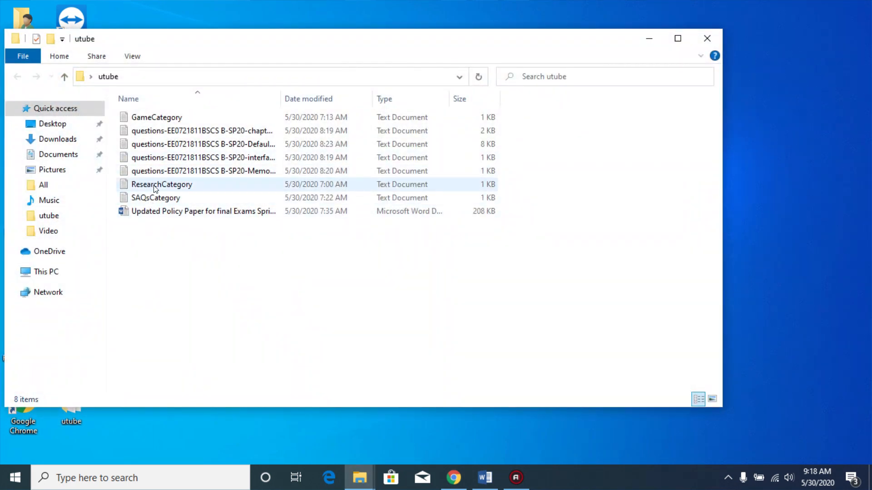
{"action": "right_click", "coordinate": [156, 187]}
{"action": "mouse_move", "coordinate": [345, 253]}
{"action": "left_click", "coordinate": [399, 254]}
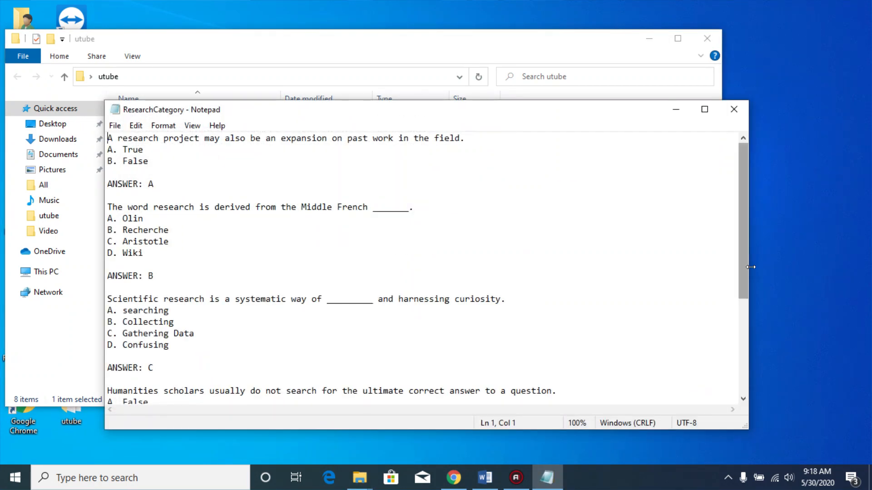
Step: Review the ResearchCategory questions in Notepad, then close Notepad and the utube folder window
{"action": "left_click_drag", "start_coordinate": [747, 216], "coordinate": [750, 314]}
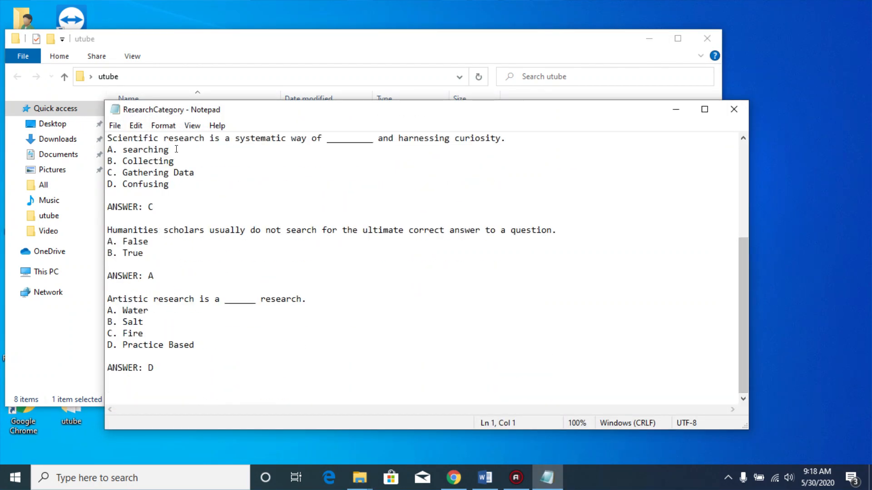
{"action": "left_click", "coordinate": [114, 125]}
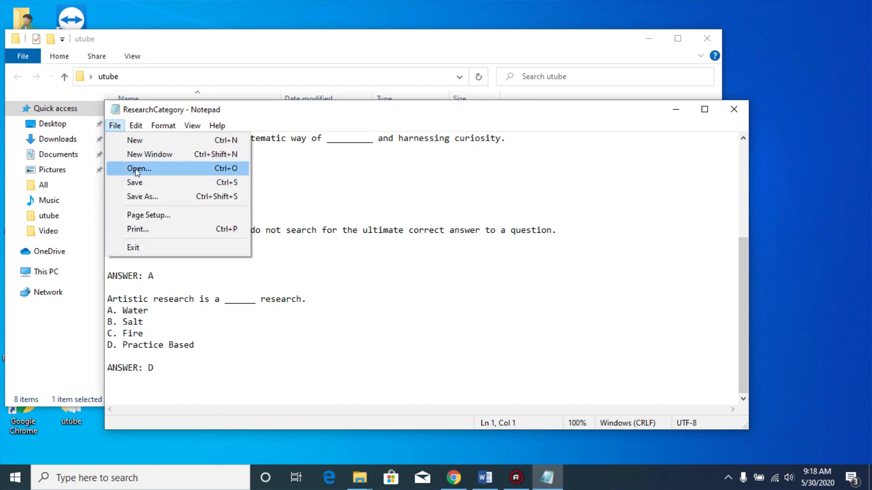
{"action": "left_click", "coordinate": [142, 197]}
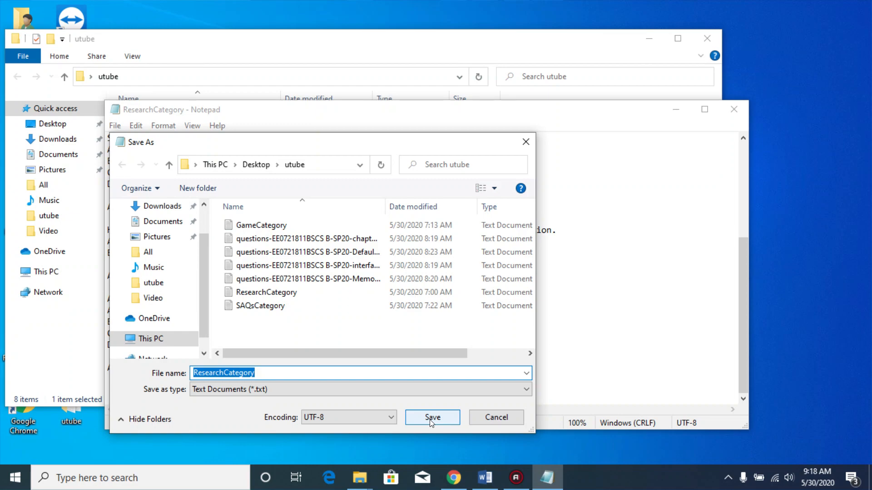
{"action": "left_click", "coordinate": [519, 418]}
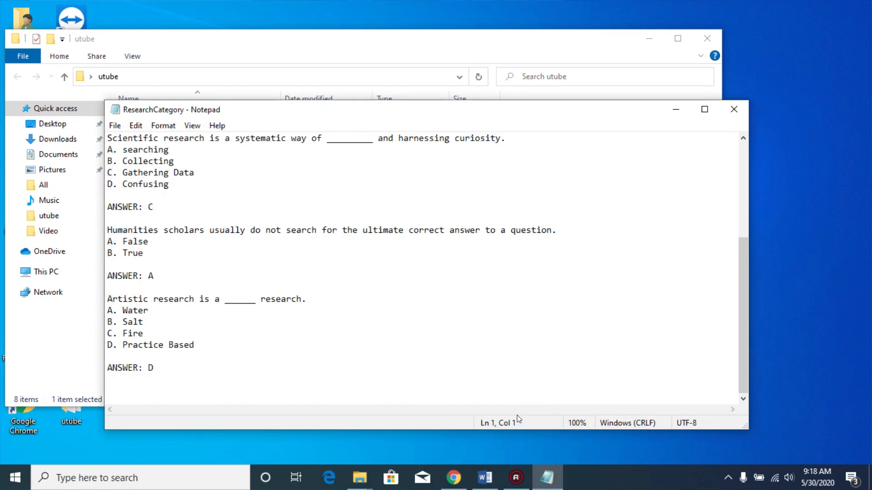
{"action": "left_click", "coordinate": [734, 110]}
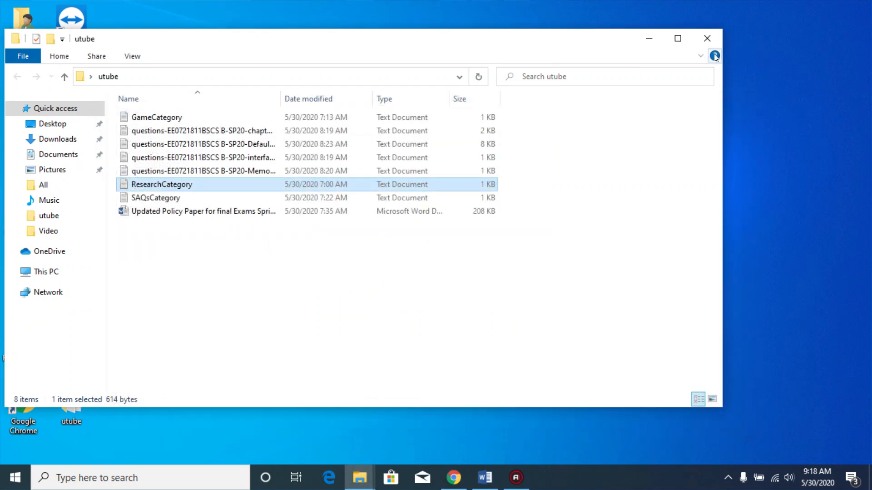
{"action": "left_click", "coordinate": [707, 40]}
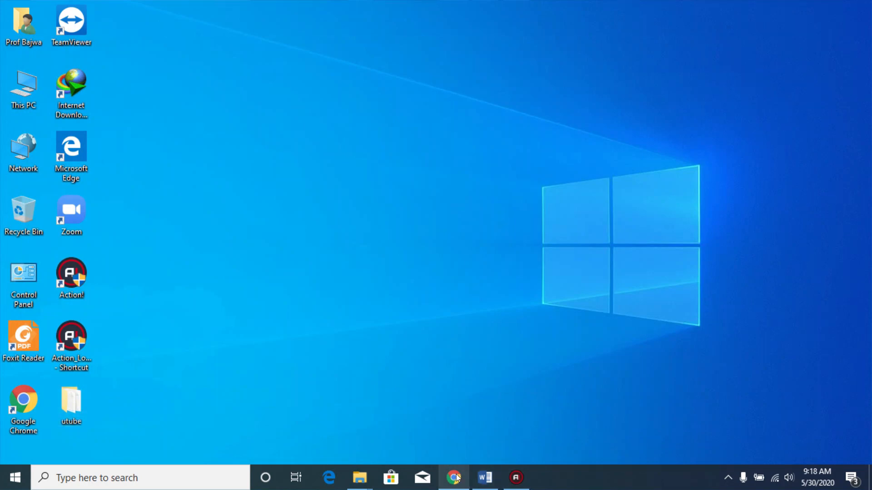
Step: Back on the browser's import page, attach ResearchCategory.txt from the Google Drive utube folder and try to import it
{"action": "left_click", "coordinate": [453, 477]}
{"action": "mouse_move", "coordinate": [868, 164]}
{"action": "left_mouse_down"}
{"action": "mouse_move", "coordinate": [870, 346]}
{"action": "mouse_move", "coordinate": [869, 165]}
{"action": "left_mouse_up"}
{"action": "scroll", "coordinate": [475, 361], "scroll_direction": "down", "scroll_amount": 10}
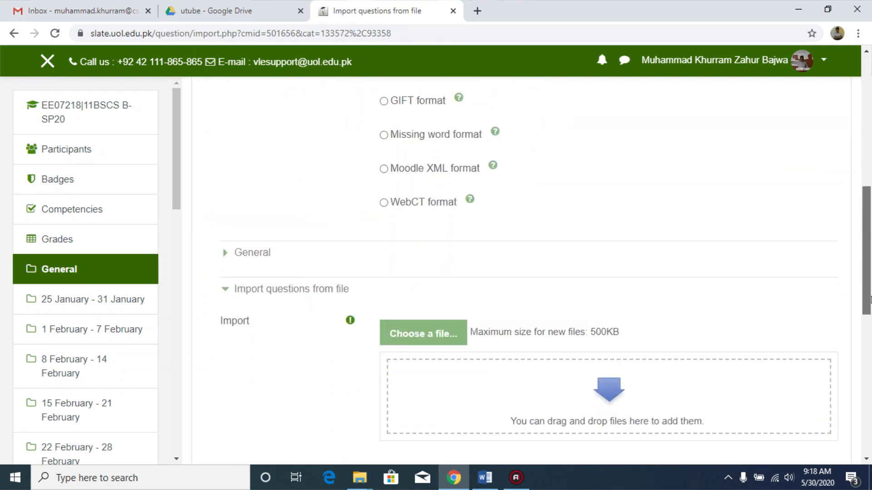
{"action": "left_click", "coordinate": [412, 316]}
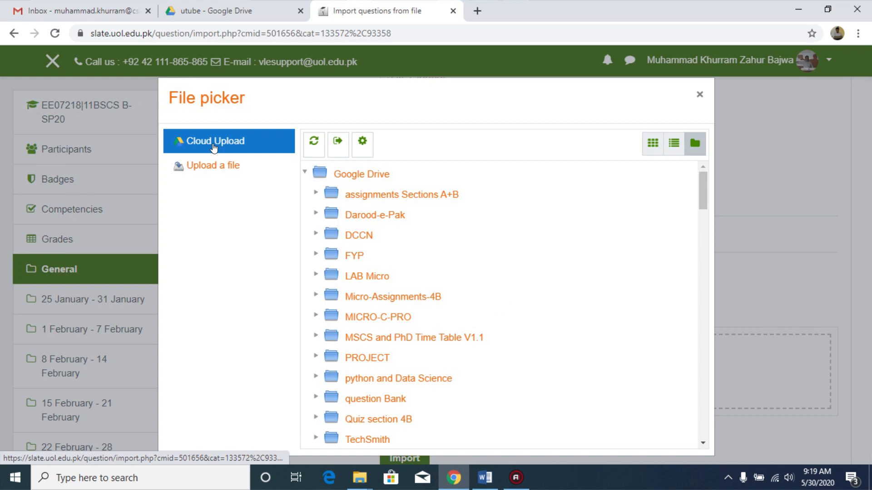
{"action": "left_click_drag", "start_coordinate": [701, 189], "coordinate": [703, 220]}
{"action": "left_click", "coordinate": [316, 250]}
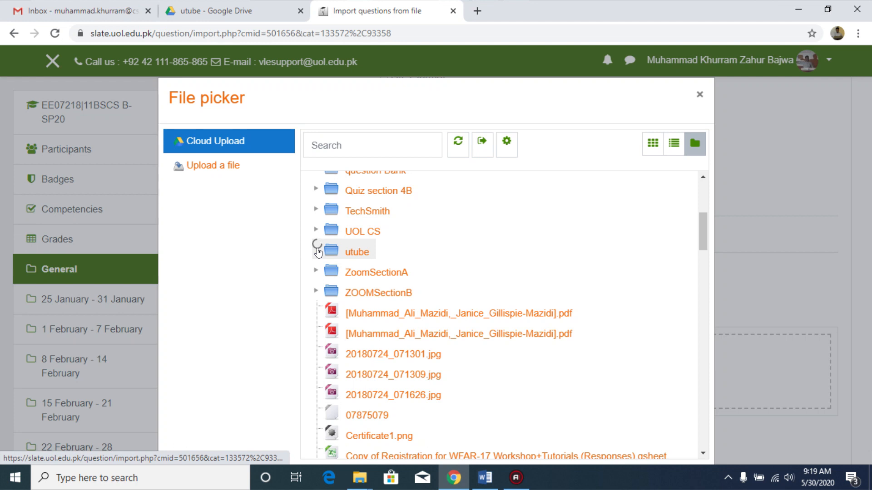
{"action": "left_click_drag", "start_coordinate": [699, 232], "coordinate": [709, 260]}
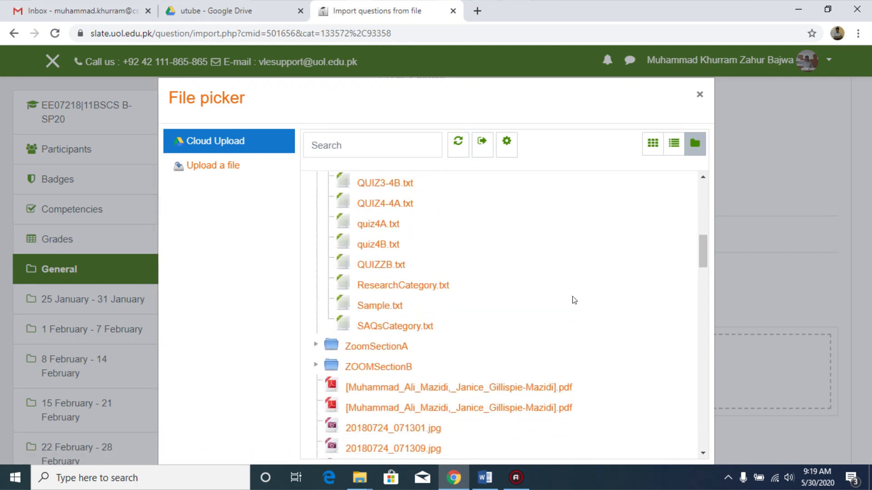
{"action": "left_click", "coordinate": [411, 290]}
{"action": "left_click", "coordinate": [358, 306]}
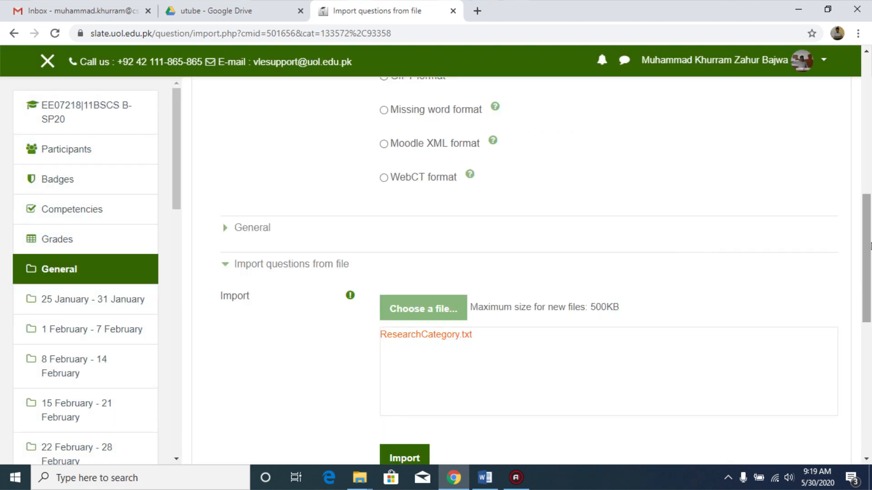
{"action": "left_click_drag", "start_coordinate": [869, 237], "coordinate": [871, 266]}
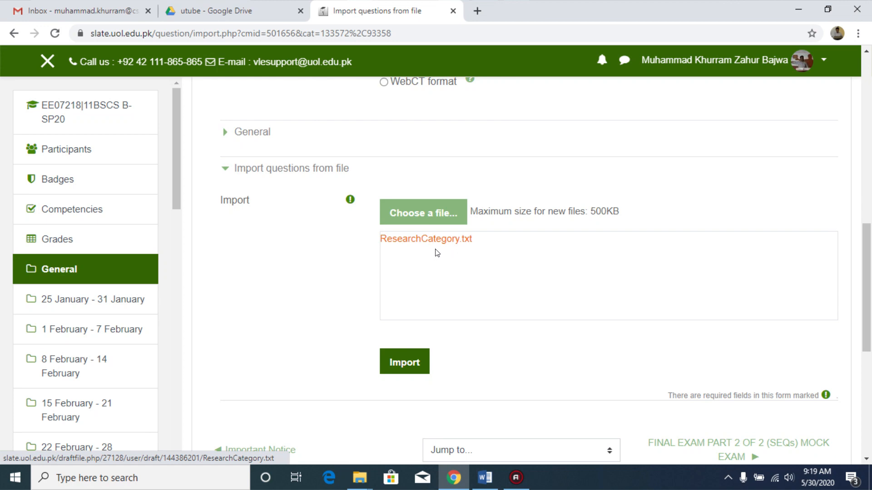
{"action": "left_click", "coordinate": [401, 363]}
Step: Select the Aiken format and reopen the file picker on the Google Drive utube folder
{"action": "left_click_drag", "start_coordinate": [871, 169], "coordinate": [870, 357]}
{"action": "left_click", "coordinate": [393, 165]}
{"action": "left_click", "coordinate": [392, 227]}
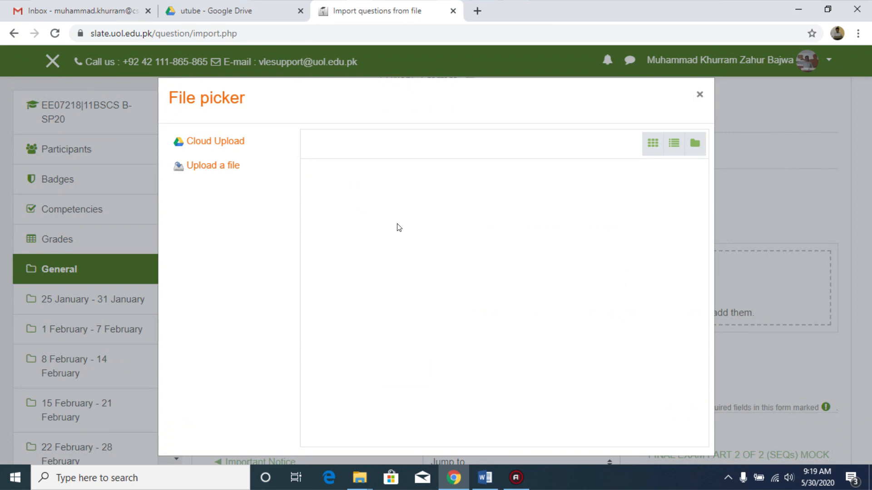
{"action": "left_click", "coordinate": [223, 144]}
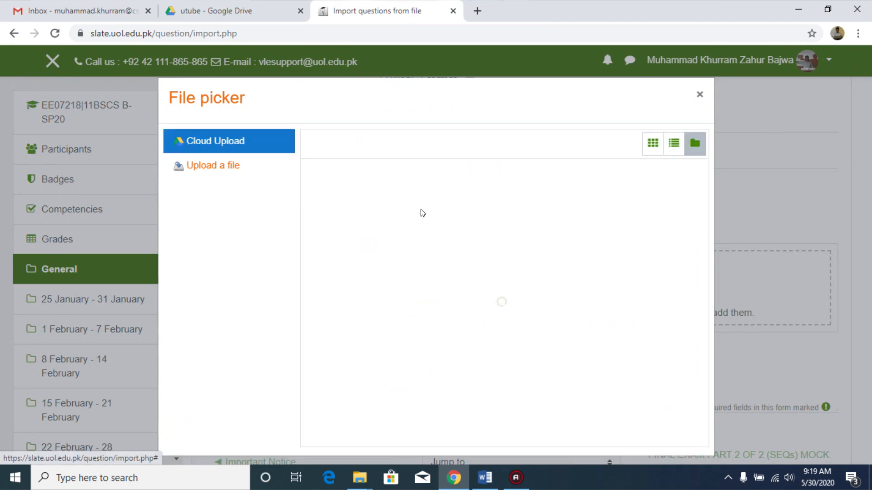
{"action": "left_click", "coordinate": [242, 150]}
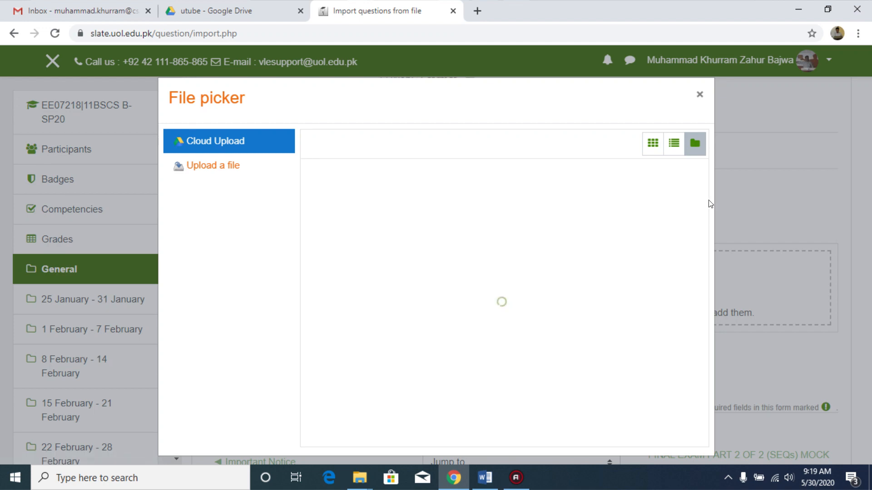
{"action": "left_click_drag", "start_coordinate": [702, 198], "coordinate": [705, 227]}
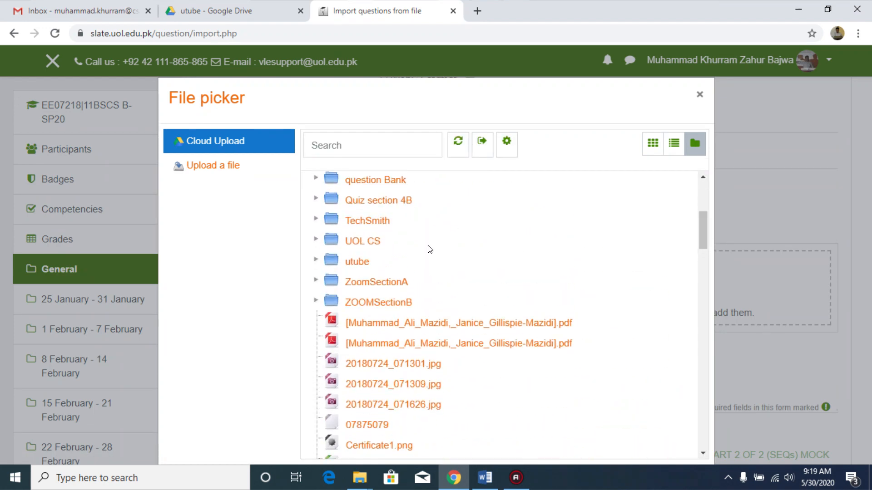
{"action": "left_click", "coordinate": [356, 262]}
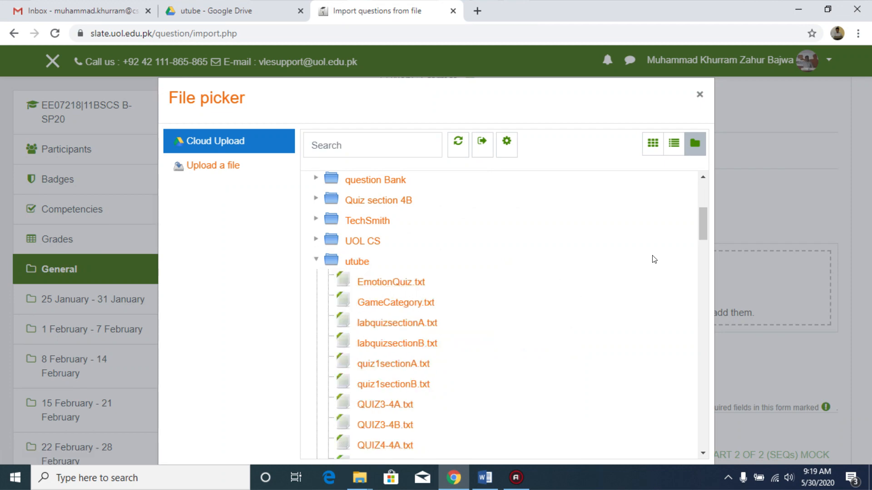
Step: Choose ResearchCategory.txt again, overwrite the attached copy, and import the questions
{"action": "left_click_drag", "start_coordinate": [702, 223], "coordinate": [707, 247]}
{"action": "left_click", "coordinate": [421, 314]}
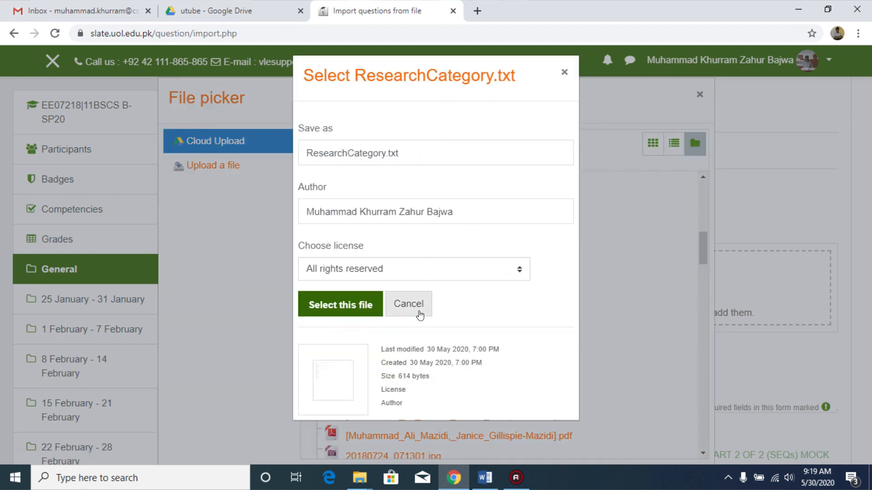
{"action": "left_click", "coordinate": [360, 306]}
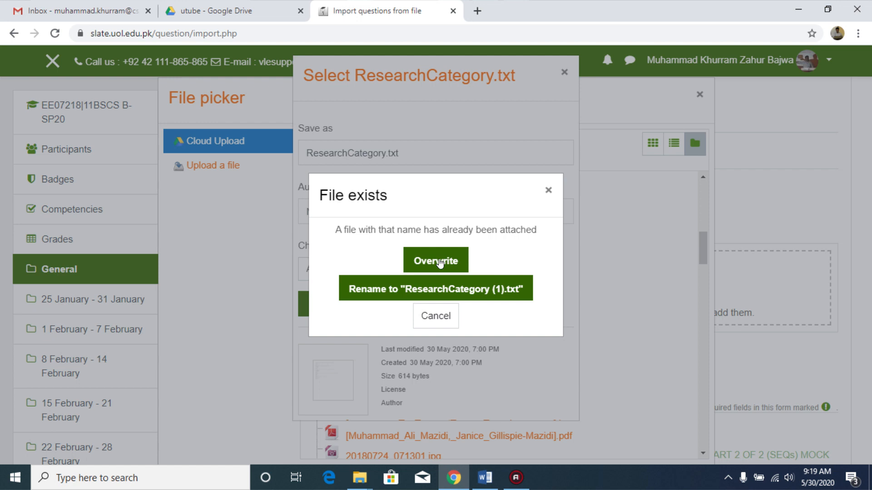
{"action": "left_click", "coordinate": [439, 262]}
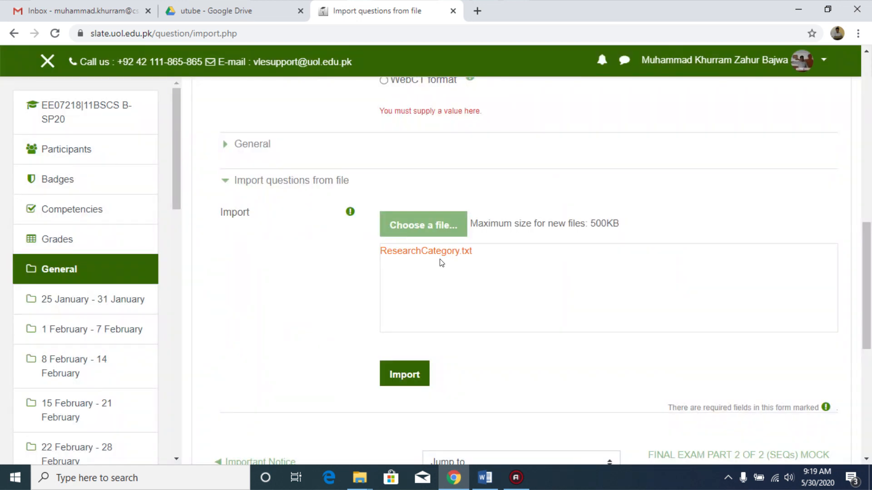
{"action": "left_click", "coordinate": [402, 377]}
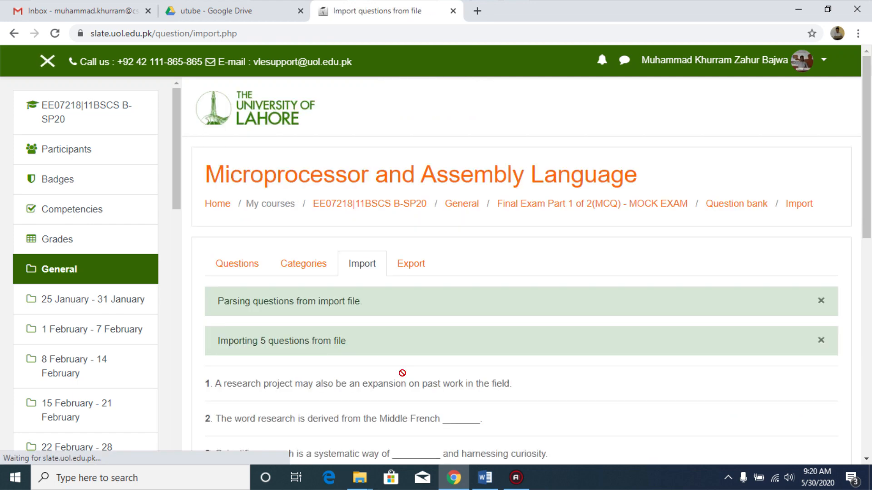
Step: Scroll through the list of imported Research questions
{"action": "scroll", "coordinate": [547, 402], "scroll_direction": "down", "scroll_amount": 3}
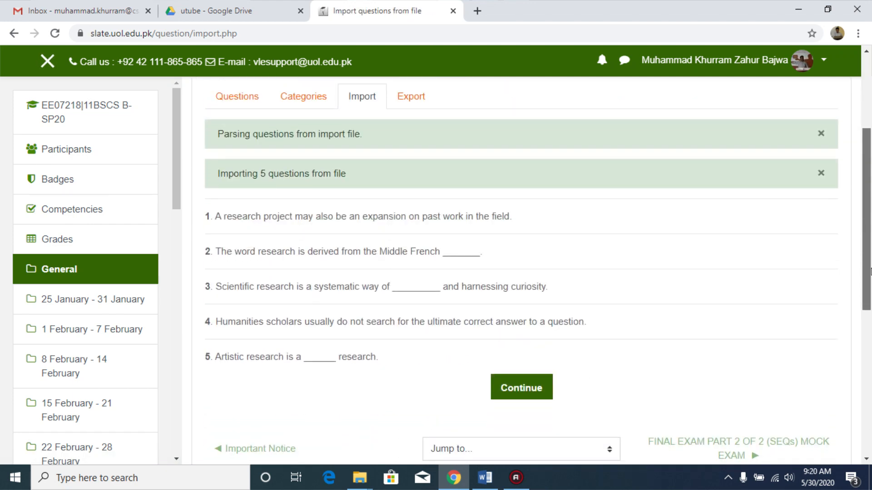
{"action": "left_click_drag", "start_coordinate": [867, 225], "coordinate": [870, 170]}
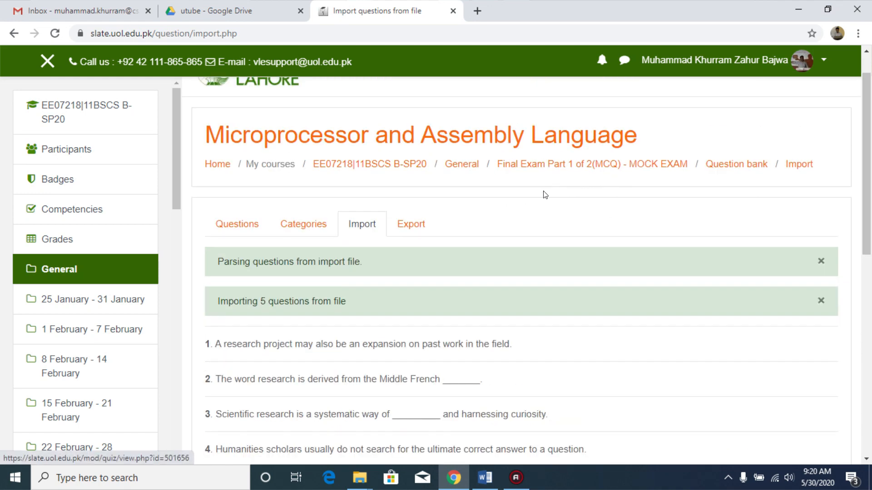
{"action": "left_click_drag", "start_coordinate": [869, 192], "coordinate": [870, 207]}
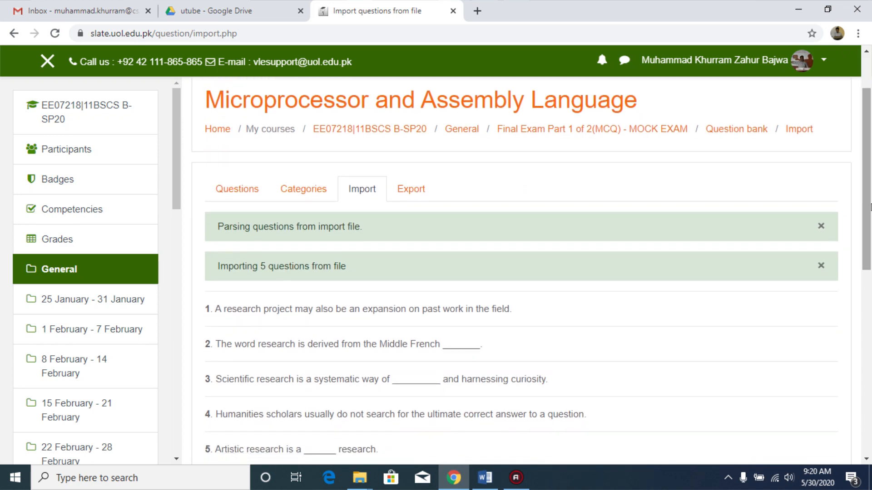
{"action": "scroll", "coordinate": [455, 221], "scroll_direction": "down", "scroll_amount": 1}
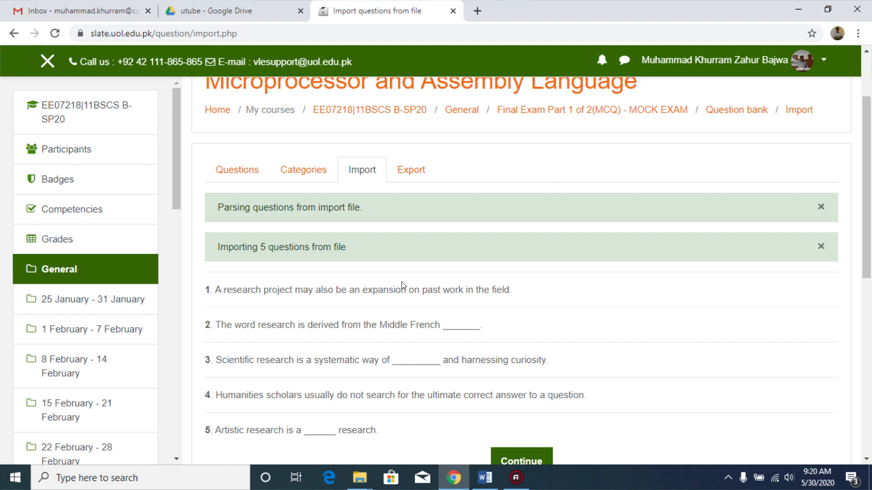
{"action": "scroll", "coordinate": [711, 158], "scroll_direction": "up", "scroll_amount": 1}
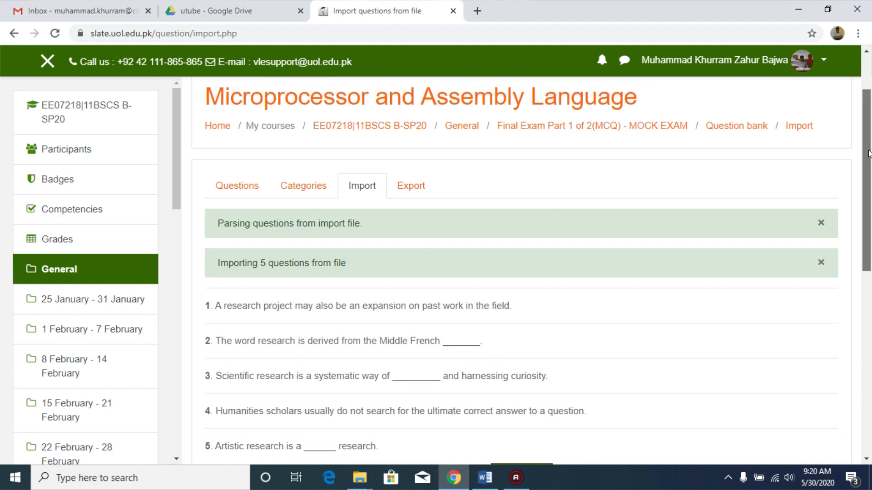
Step: Go to the question categories page and open the Research category's questions
{"action": "left_click", "coordinate": [321, 232]}
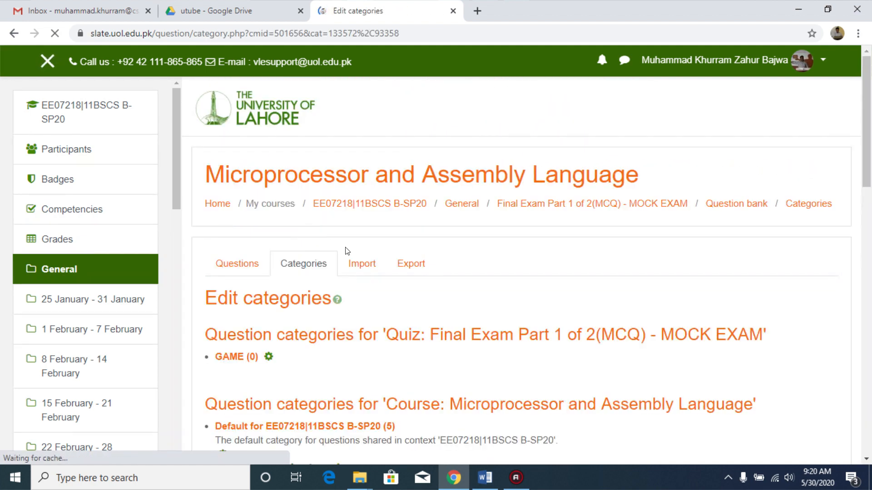
{"action": "left_click", "coordinate": [362, 264]}
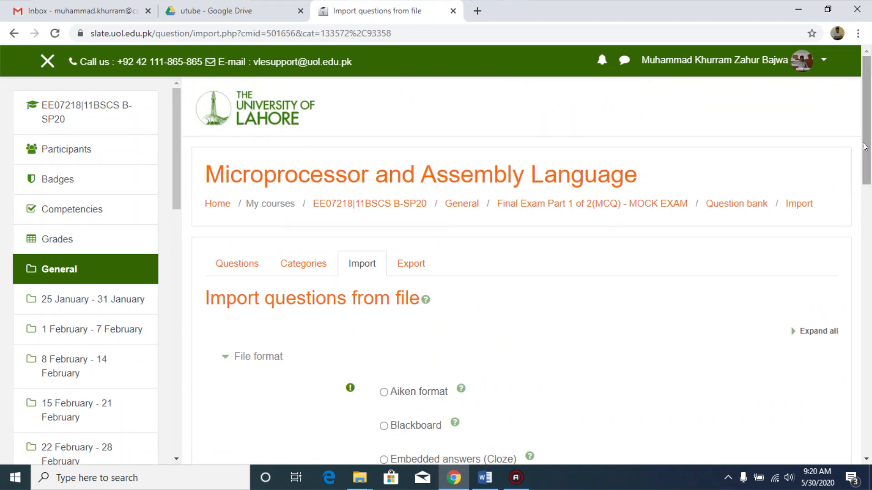
{"action": "left_click", "coordinate": [297, 270]}
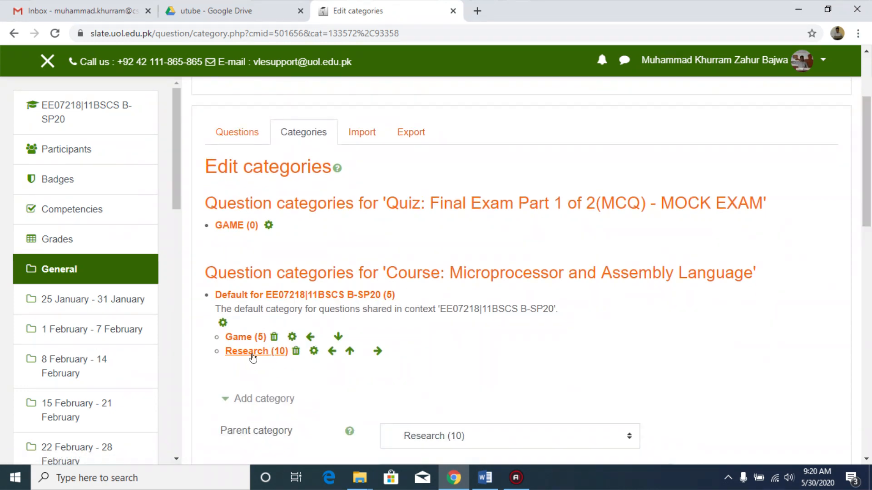
{"action": "left_click", "coordinate": [249, 355]}
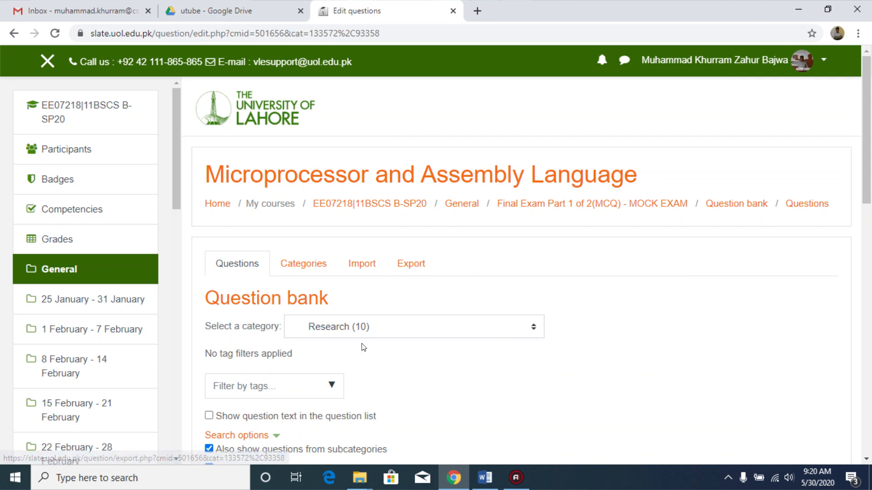
Step: Export the Research category's questions to a file in Aiken format and return to the mock exam quiz page
{"action": "scroll", "coordinate": [537, 167], "scroll_direction": "down", "scroll_amount": 2}
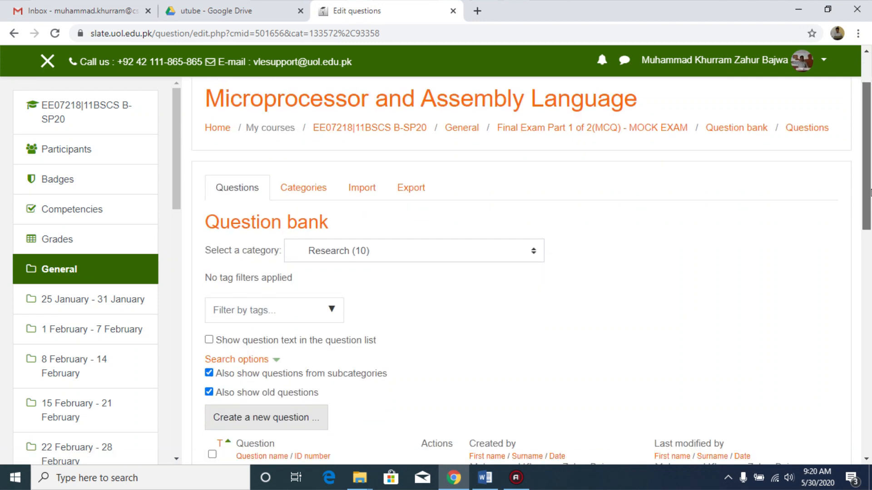
{"action": "left_click", "coordinate": [420, 158]}
{"action": "scroll", "coordinate": [871, 193], "scroll_direction": "down", "scroll_amount": 3}
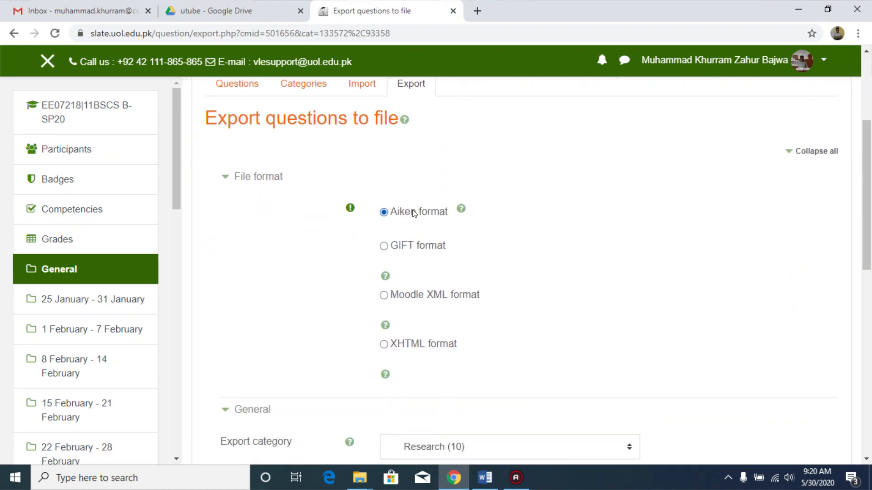
{"action": "scroll", "coordinate": [869, 318], "scroll_direction": "down", "scroll_amount": 8}
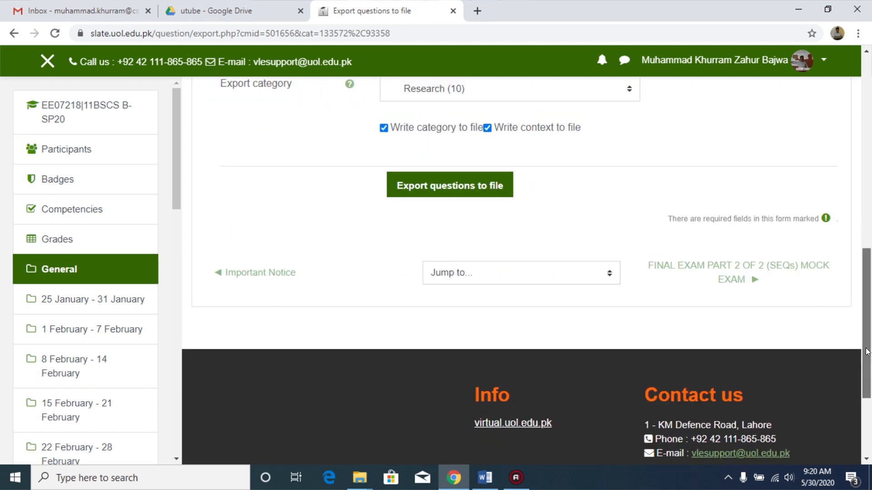
{"action": "scroll", "coordinate": [867, 307], "scroll_direction": "up", "scroll_amount": 3}
{"action": "scroll", "coordinate": [853, 291], "scroll_direction": "up", "scroll_amount": 2}
{"action": "left_click", "coordinate": [450, 419]}
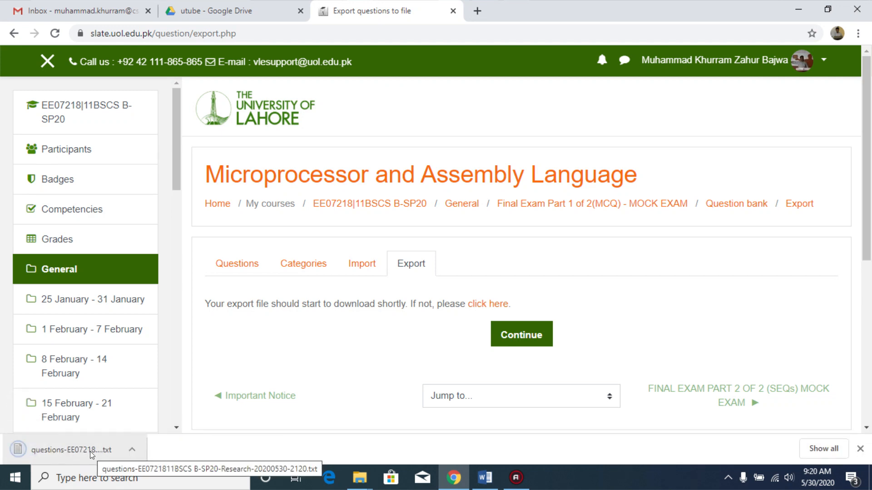
{"action": "left_click", "coordinate": [623, 204]}
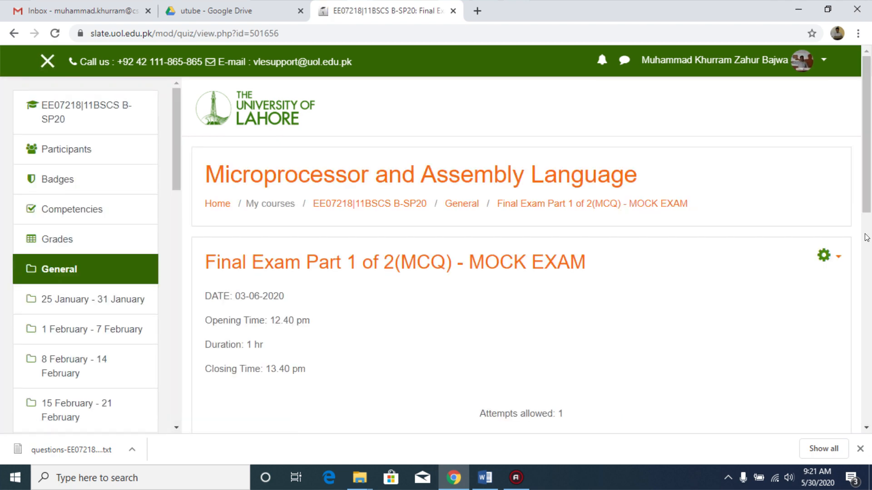
Step: Open the Final Exam Part 1 of 2(MCQ) - MOCK EXAM quiz for editing
{"action": "scroll", "coordinate": [341, 250], "scroll_direction": "down", "scroll_amount": 2}
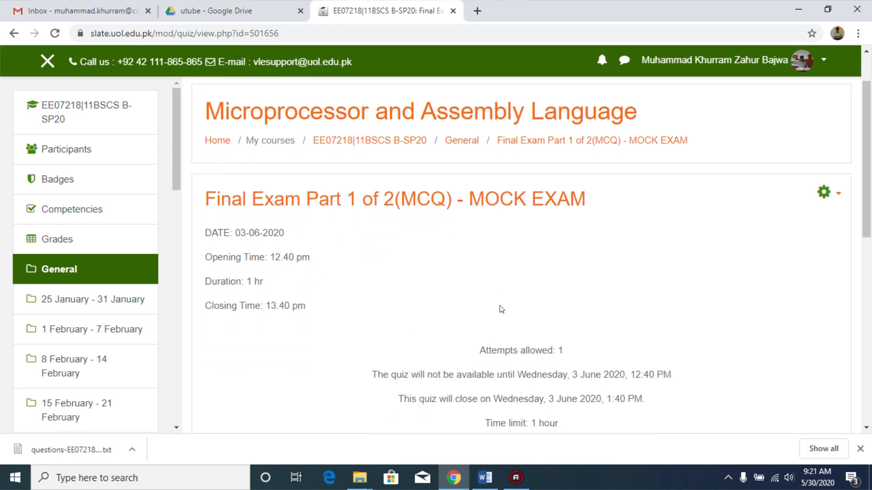
{"action": "scroll", "coordinate": [607, 415], "scroll_direction": "down", "scroll_amount": 1}
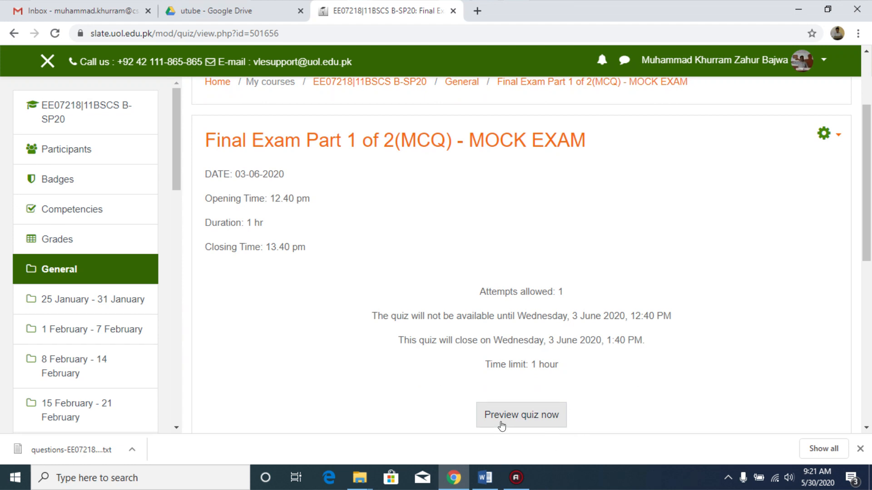
{"action": "scroll", "coordinate": [853, 180], "scroll_direction": "up", "scroll_amount": 1}
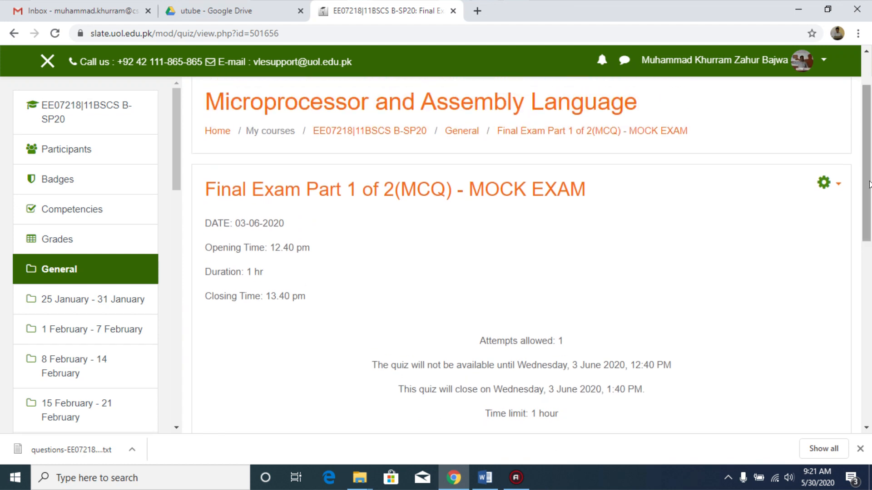
{"action": "left_click", "coordinate": [839, 186]}
{"action": "left_click", "coordinate": [750, 262]}
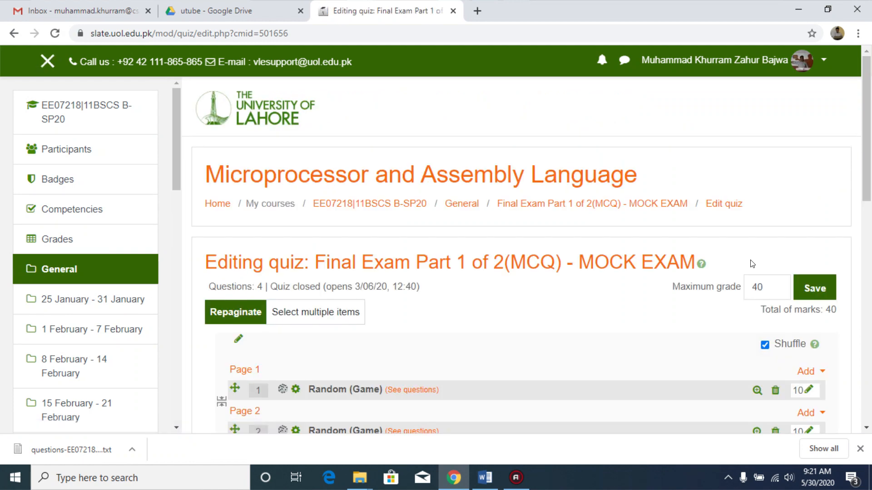
Step: Remove all four random questions from the quiz, confirming each removal
{"action": "scroll", "coordinate": [871, 182], "scroll_direction": "down", "scroll_amount": 3}
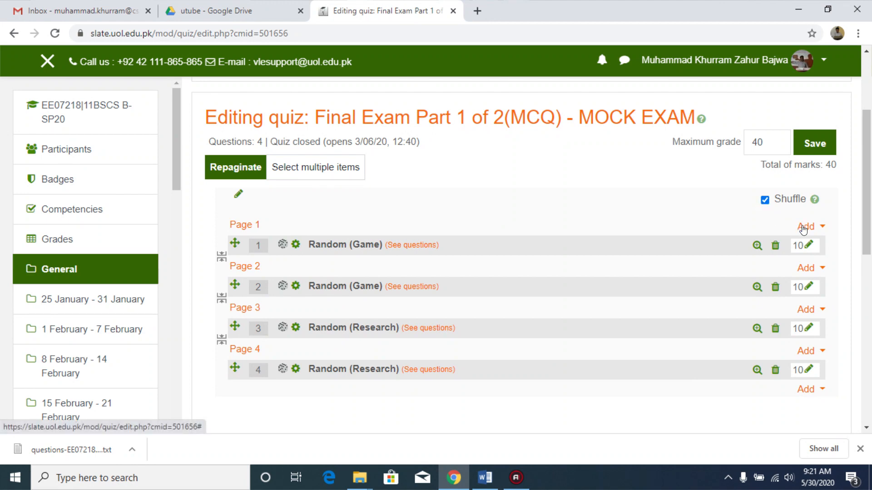
{"action": "left_click", "coordinate": [775, 245]}
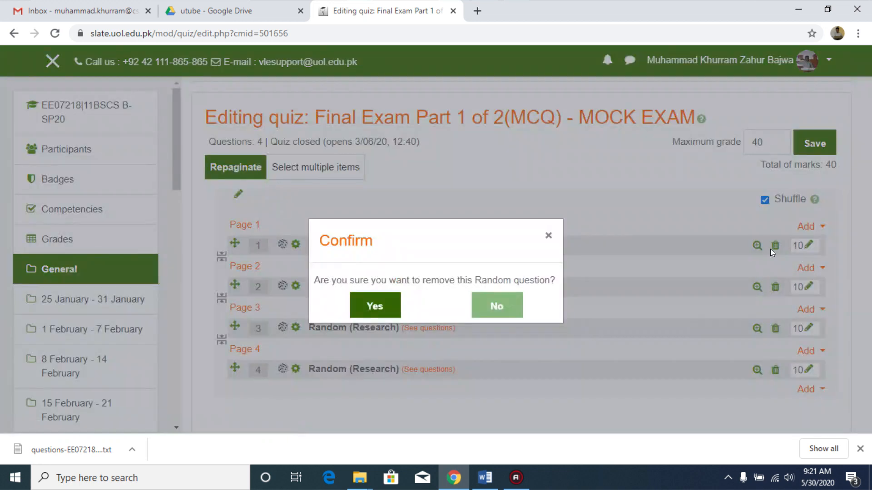
{"action": "left_click", "coordinate": [361, 306]}
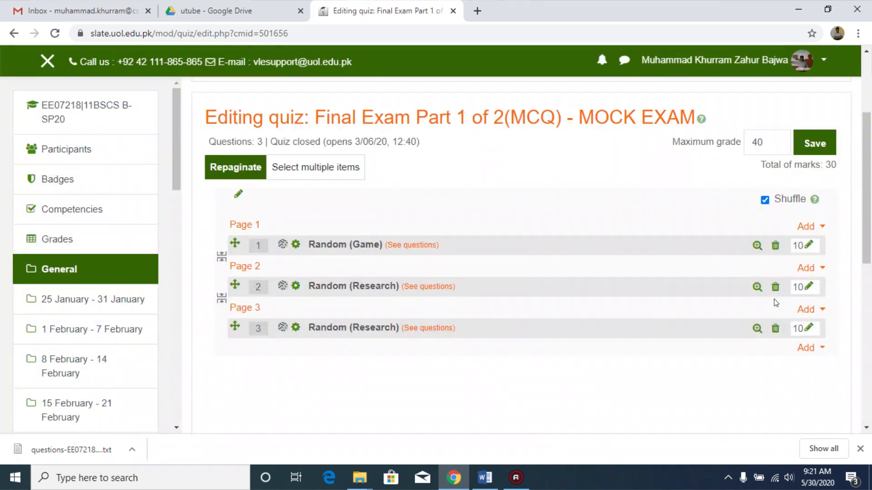
{"action": "left_click", "coordinate": [775, 245]}
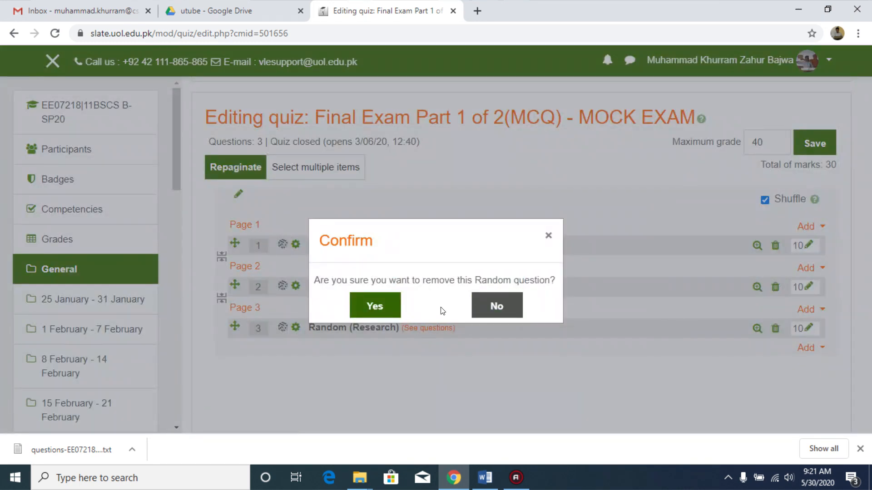
{"action": "left_click", "coordinate": [389, 305]}
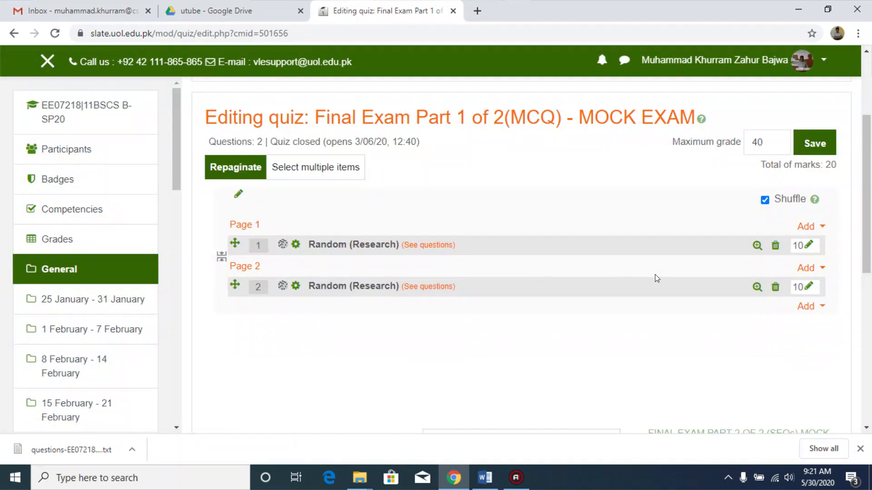
{"action": "left_click", "coordinate": [775, 245]}
{"action": "left_click", "coordinate": [375, 306]}
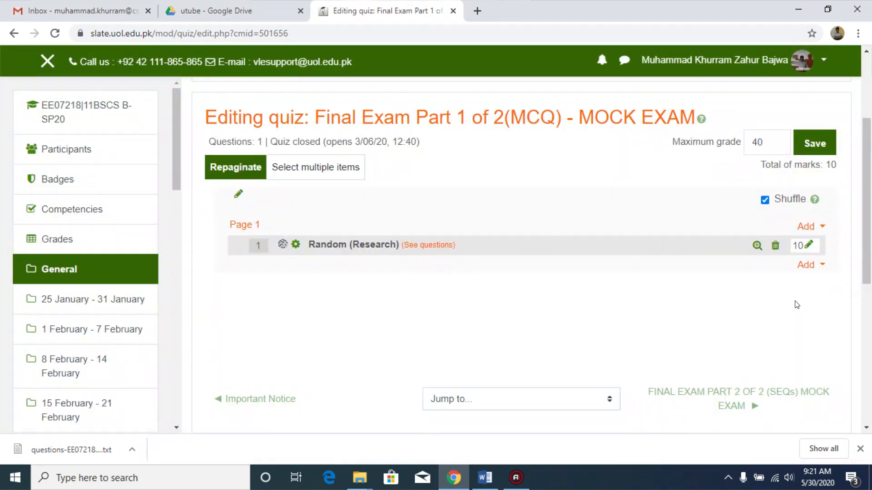
{"action": "left_click", "coordinate": [775, 246]}
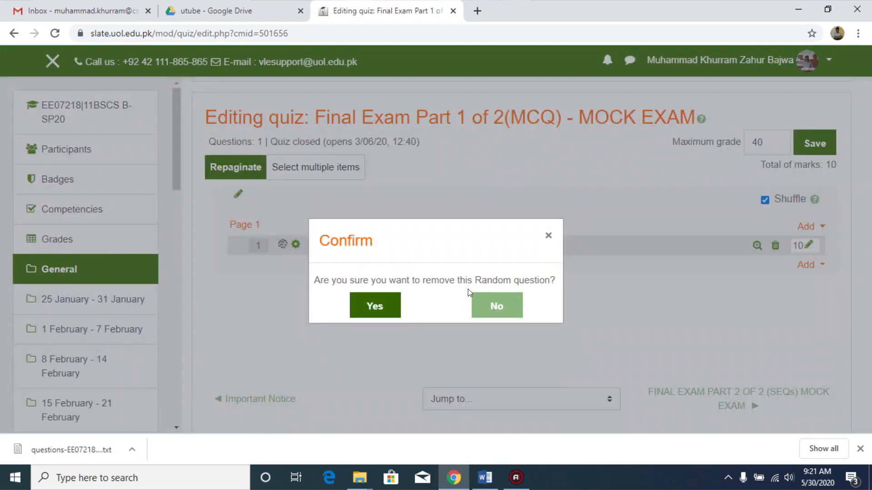
{"action": "left_click", "coordinate": [375, 305]}
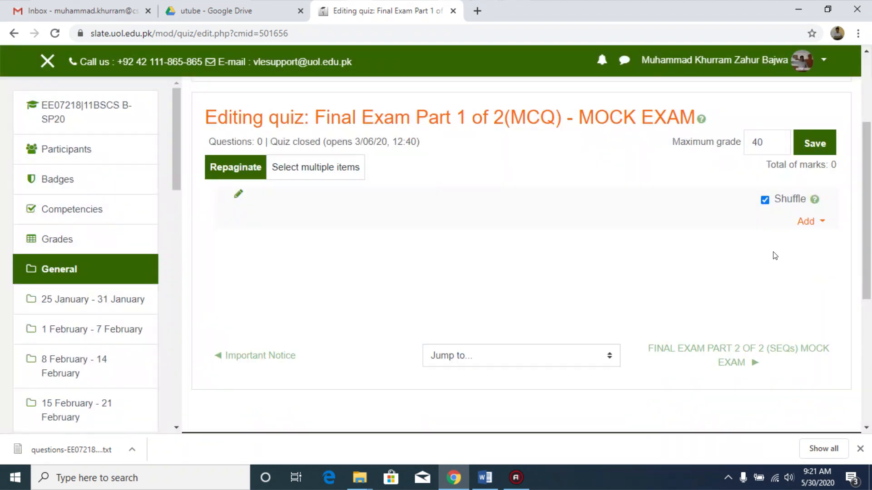
Step: Add two random questions from the Game category at the end of the quiz
{"action": "left_click", "coordinate": [807, 221]}
{"action": "left_click", "coordinate": [771, 277]}
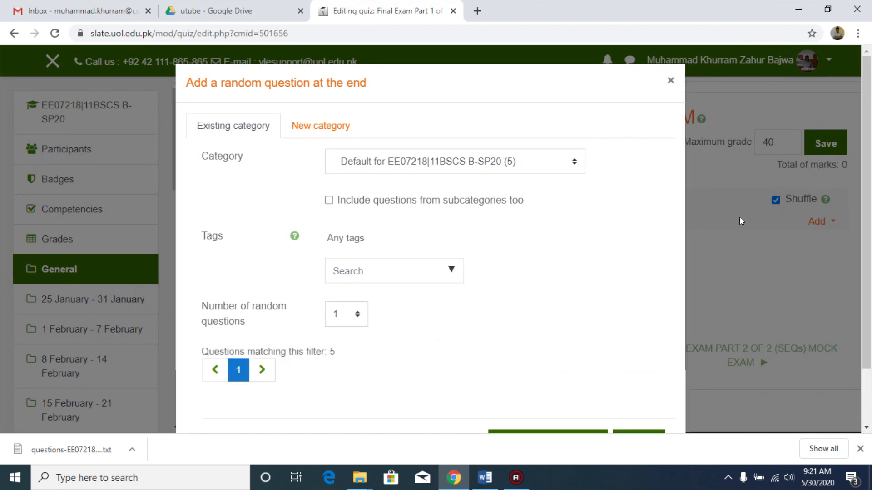
{"action": "left_click_drag", "start_coordinate": [870, 182], "coordinate": [870, 218]}
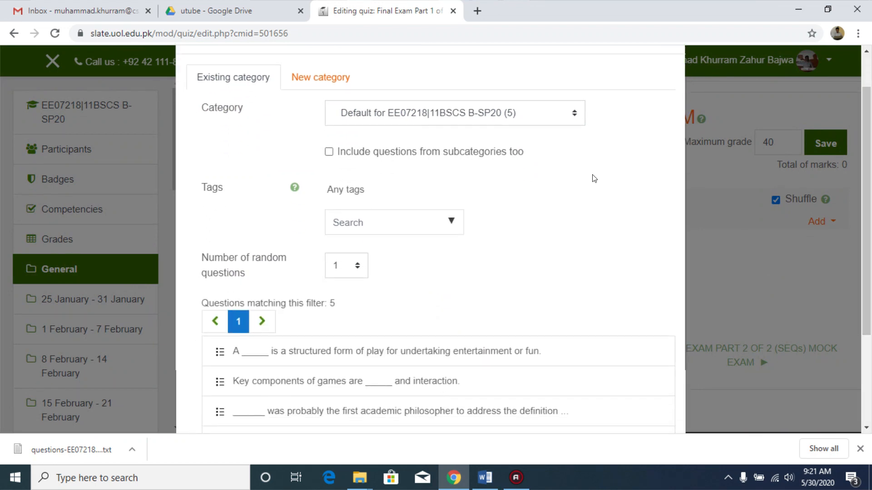
{"action": "left_click", "coordinate": [570, 117]}
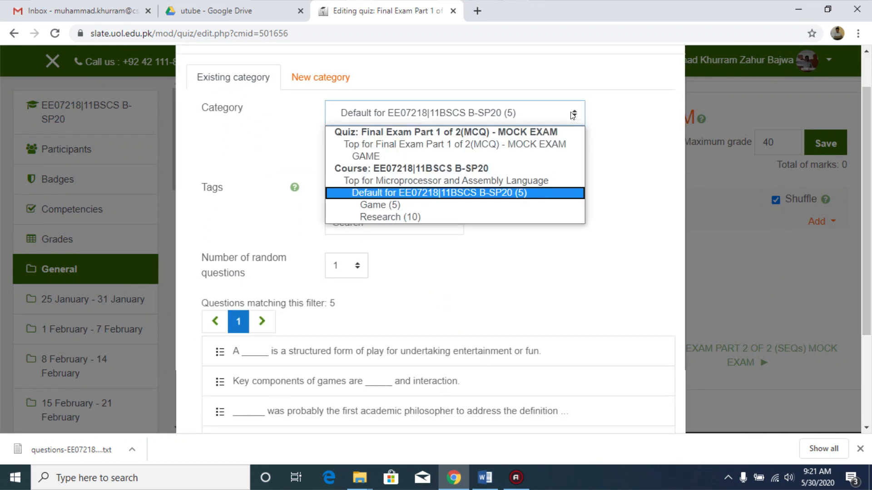
{"action": "left_click", "coordinate": [449, 210]}
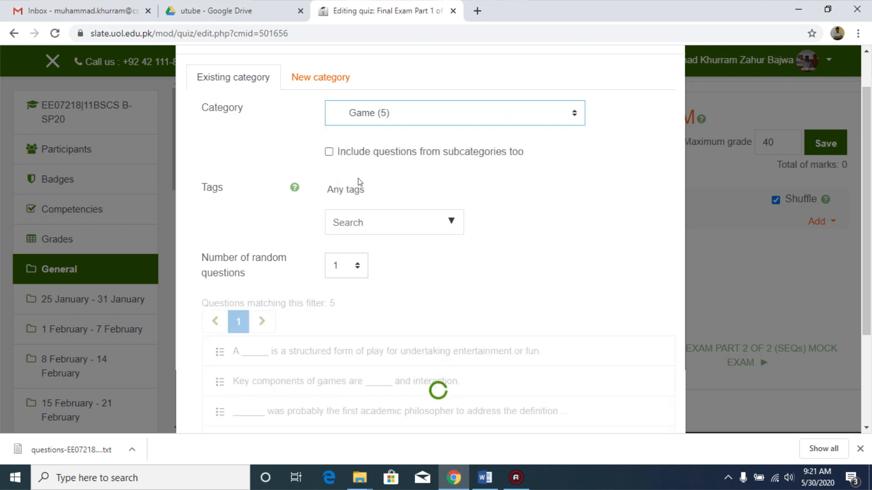
{"action": "left_click_drag", "start_coordinate": [869, 157], "coordinate": [867, 196]}
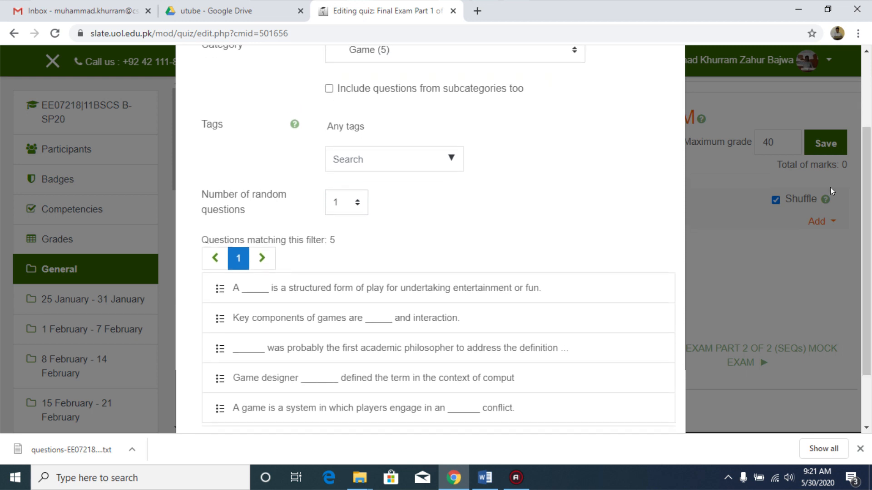
{"action": "left_click", "coordinate": [358, 205]}
{"action": "left_click", "coordinate": [347, 234]}
{"action": "left_click_drag", "start_coordinate": [870, 183], "coordinate": [870, 224]}
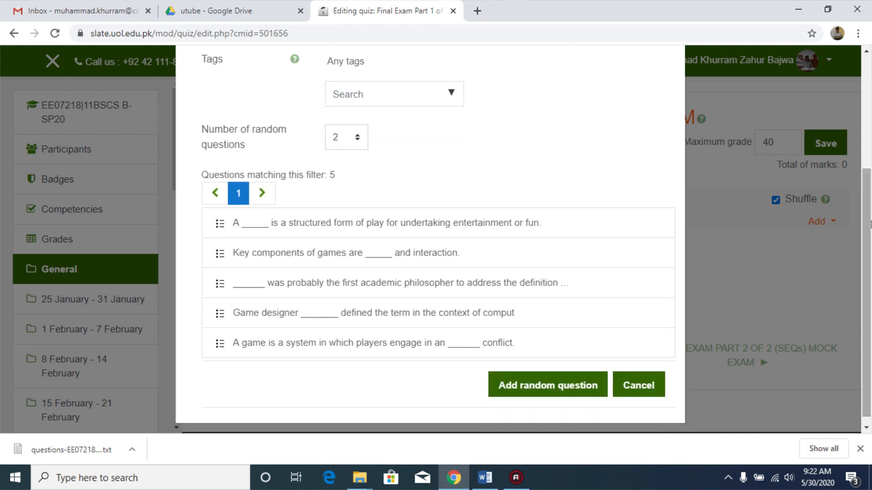
{"action": "left_click", "coordinate": [547, 392]}
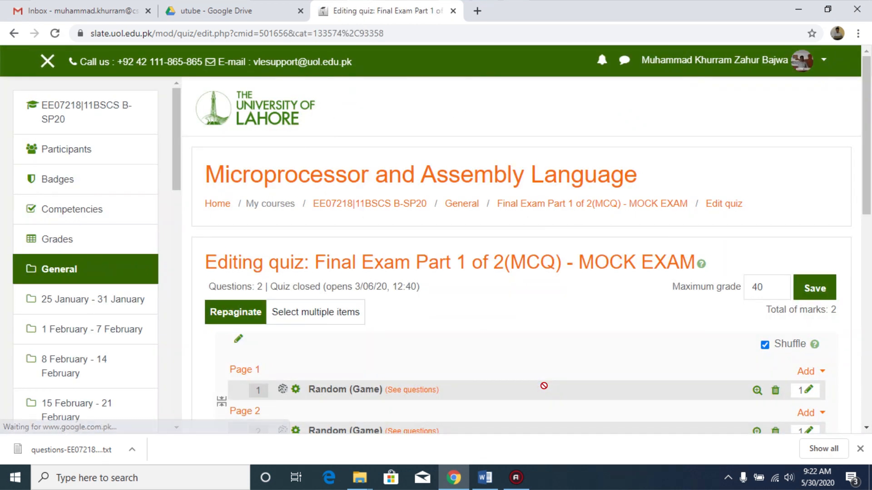
Step: Add two random questions from the Research category at the end of the quiz
{"action": "scroll", "coordinate": [571, 298], "scroll_direction": "down", "scroll_amount": 3}
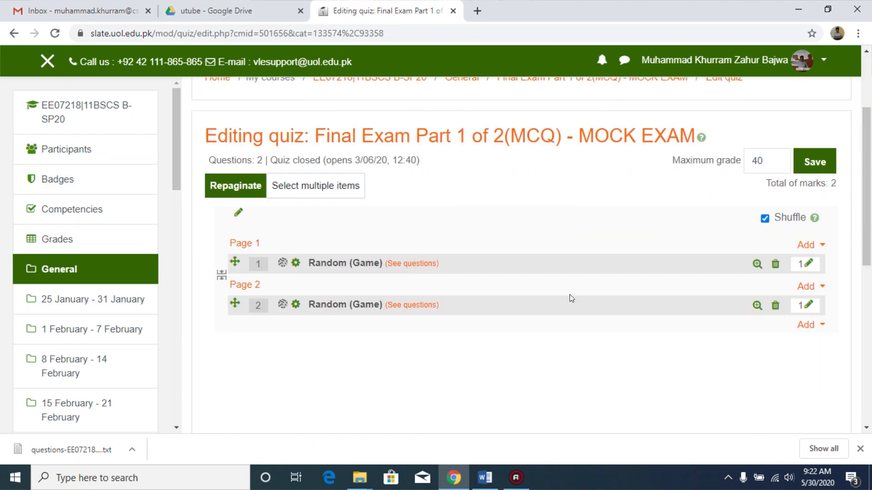
{"action": "left_click", "coordinate": [805, 325]}
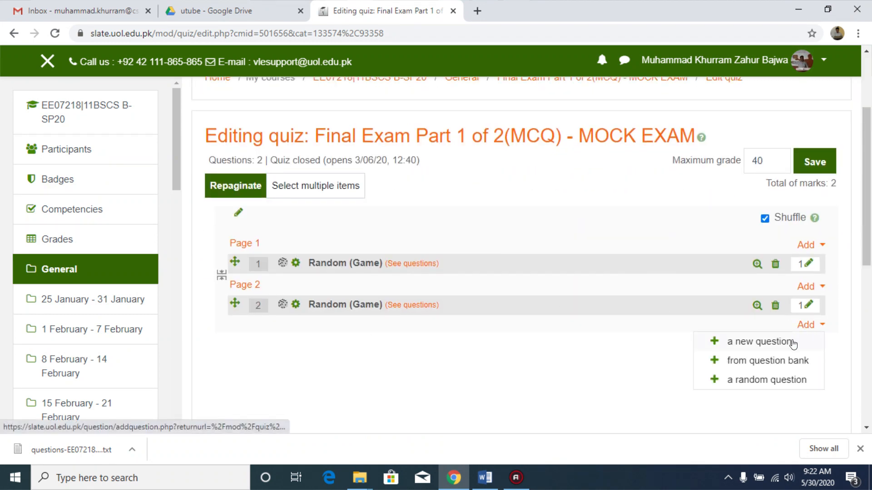
{"action": "left_click", "coordinate": [766, 382]}
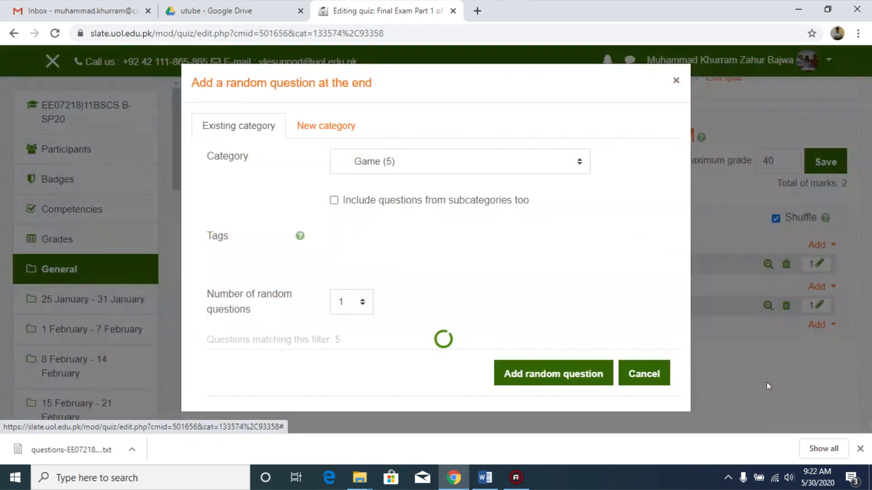
{"action": "left_click", "coordinate": [573, 162]}
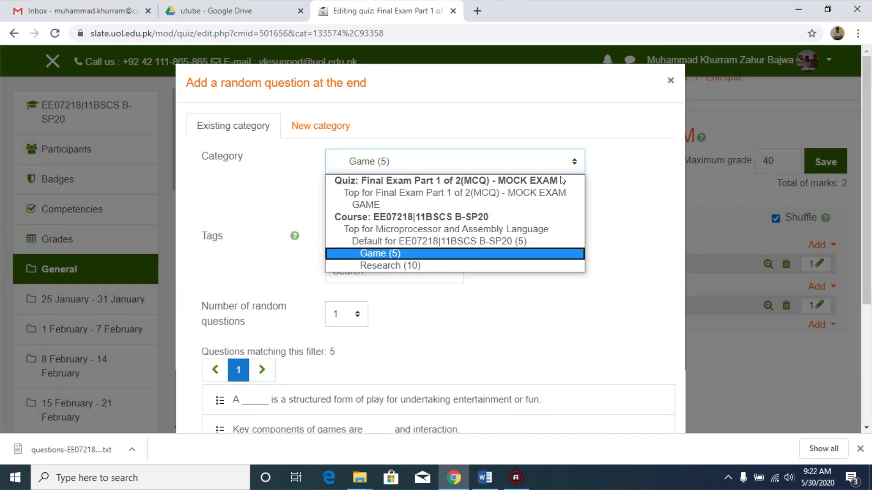
{"action": "left_click", "coordinate": [505, 264]}
{"action": "left_click_drag", "start_coordinate": [870, 165], "coordinate": [870, 238]}
{"action": "left_click_drag", "start_coordinate": [871, 251], "coordinate": [871, 288]}
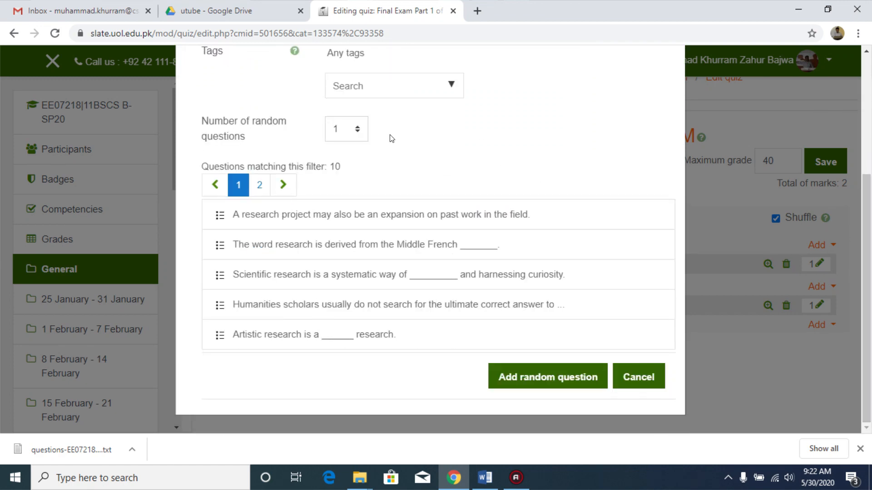
{"action": "left_click", "coordinate": [358, 129]}
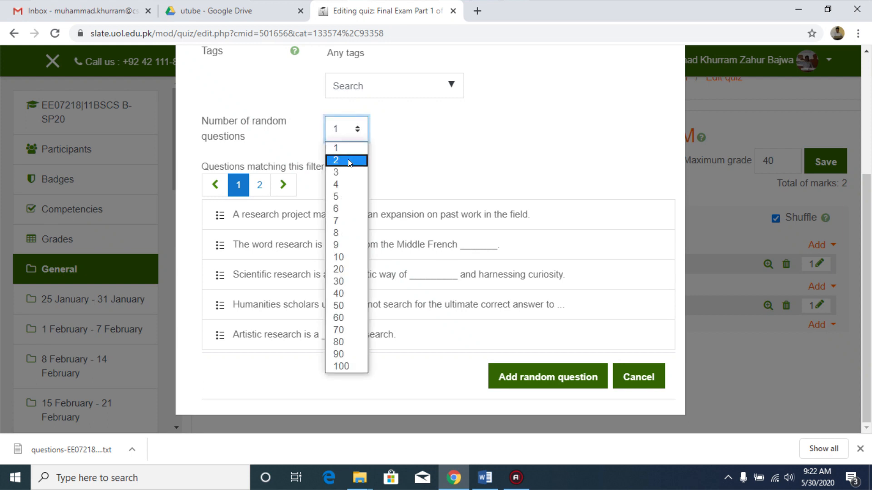
{"action": "left_click", "coordinate": [350, 160]}
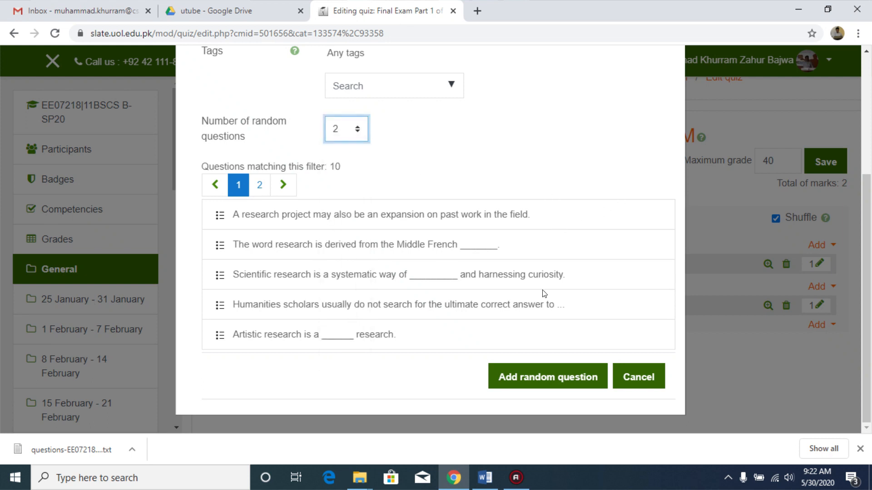
{"action": "left_click", "coordinate": [549, 376]}
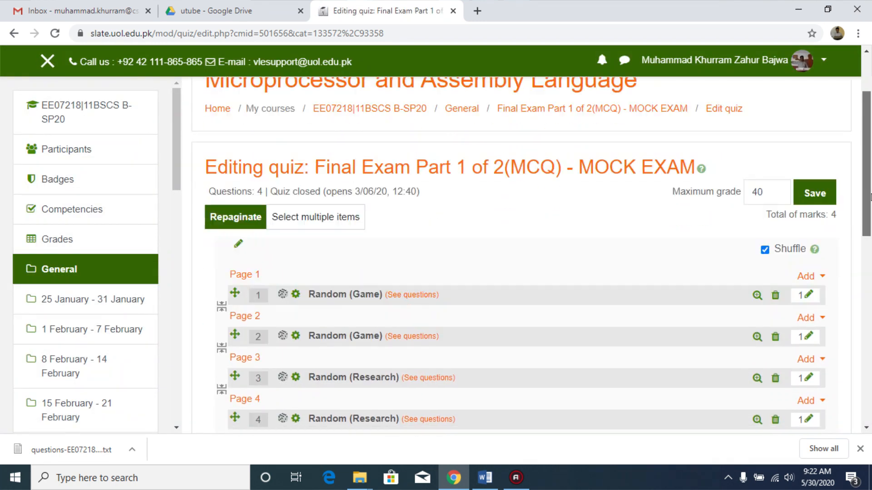
Step: Set the mark of each of the four random questions to 10
{"action": "scroll", "coordinate": [870, 197], "scroll_direction": "down", "scroll_amount": 2}
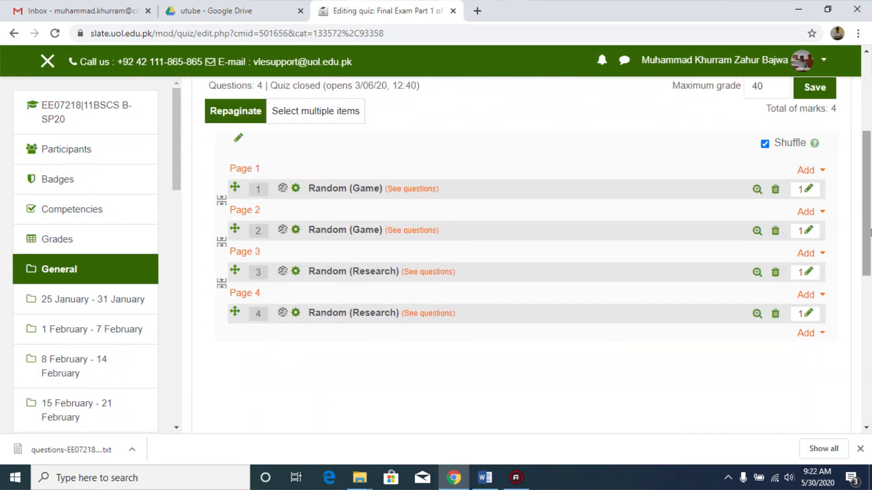
{"action": "left_click", "coordinate": [808, 190]}
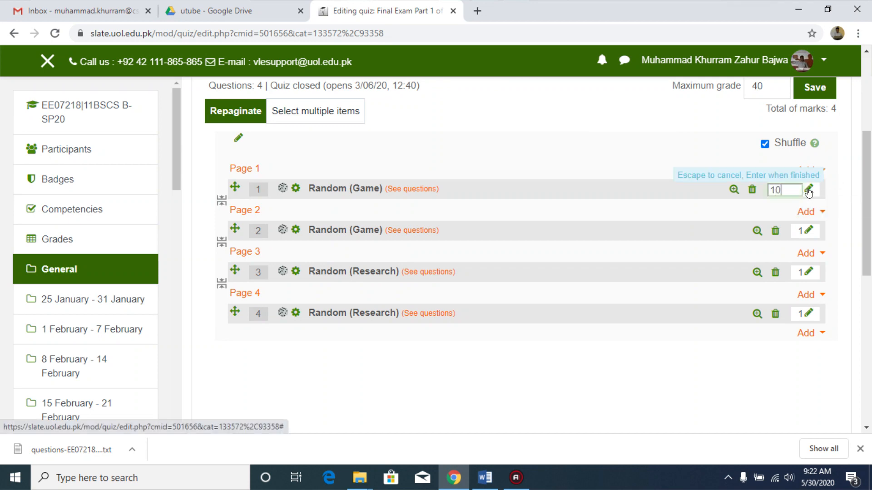
{"action": "type", "text": "10"}
{"action": "key", "text": "Return"}
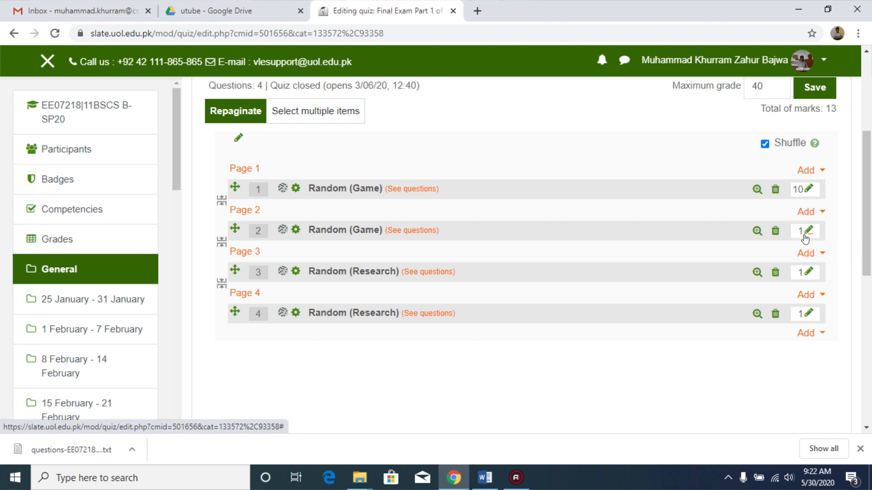
{"action": "left_click", "coordinate": [807, 232]}
{"action": "type", "text": "10"}
{"action": "key", "text": "Return"}
{"action": "left_click", "coordinate": [807, 274]}
{"action": "type", "text": "10"}
{"action": "key", "text": "Return"}
{"action": "left_click", "coordinate": [809, 315]}
{"action": "type", "text": "0"}
{"action": "key", "text": "Return"}
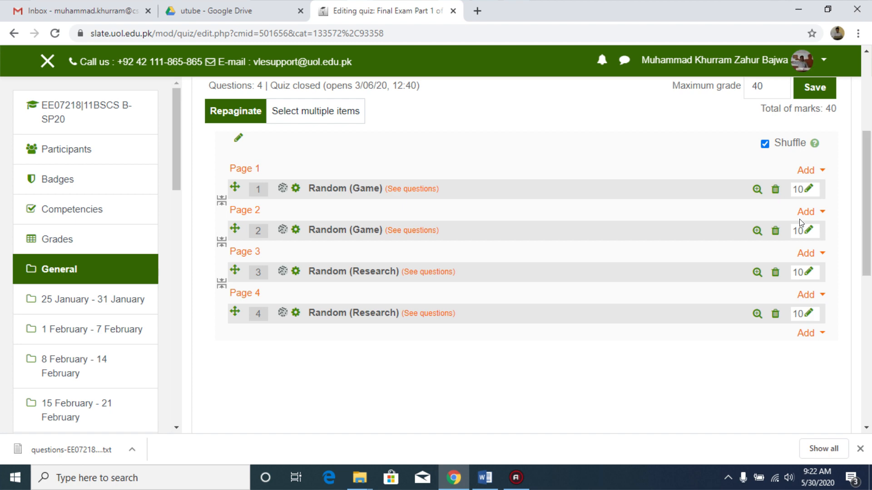
Step: Preview each of the two random Game questions, submitting and closing each preview
{"action": "left_click", "coordinate": [757, 190]}
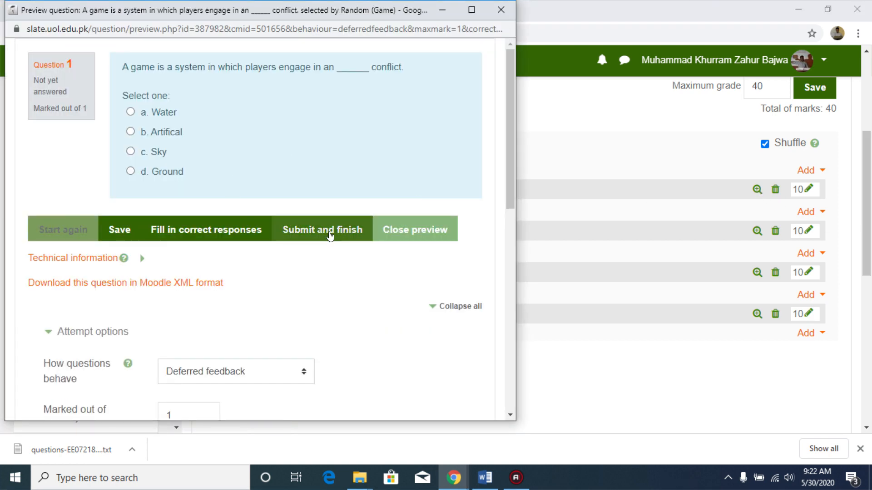
{"action": "left_click", "coordinate": [343, 230]}
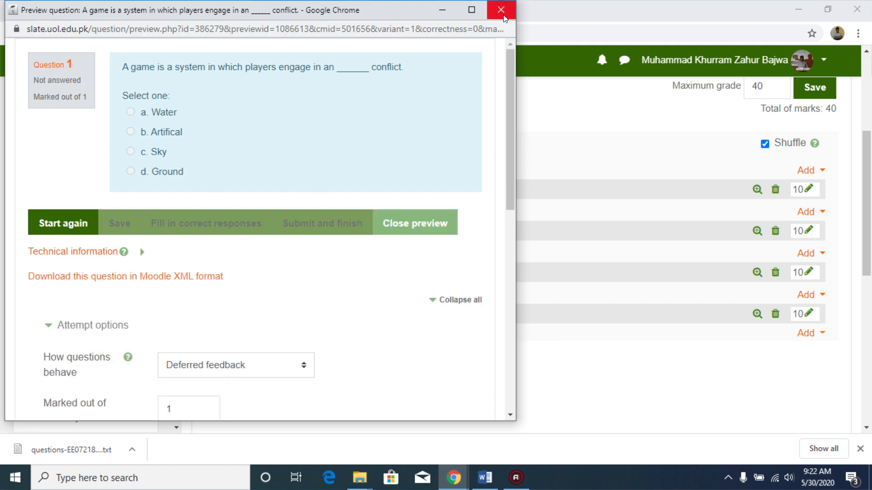
{"action": "left_click", "coordinate": [427, 223]}
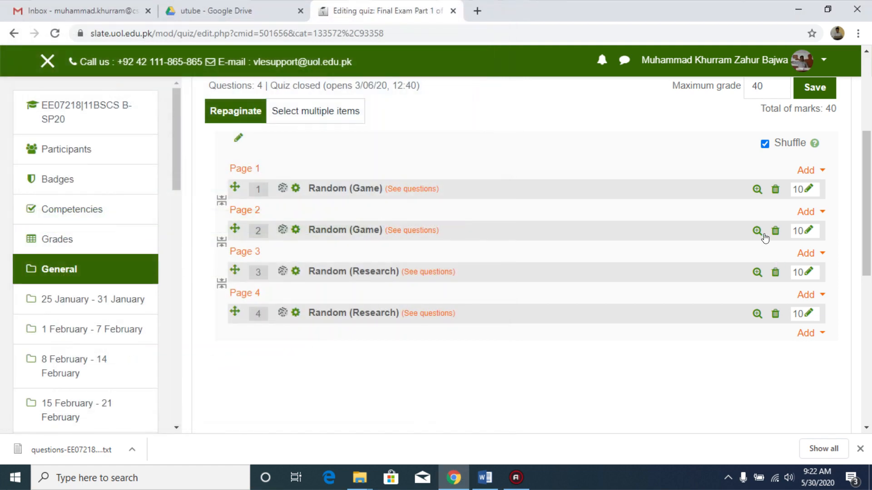
{"action": "left_click", "coordinate": [757, 231]}
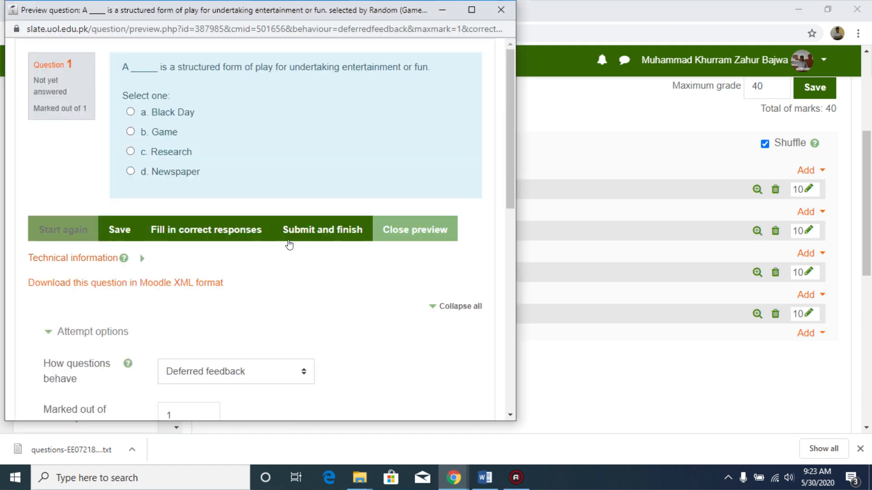
{"action": "left_click", "coordinate": [335, 238]}
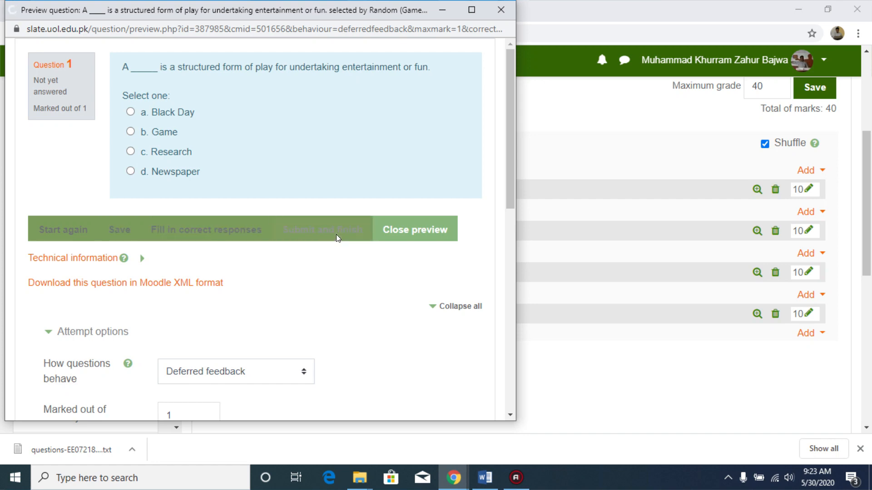
{"action": "left_click", "coordinate": [422, 229]}
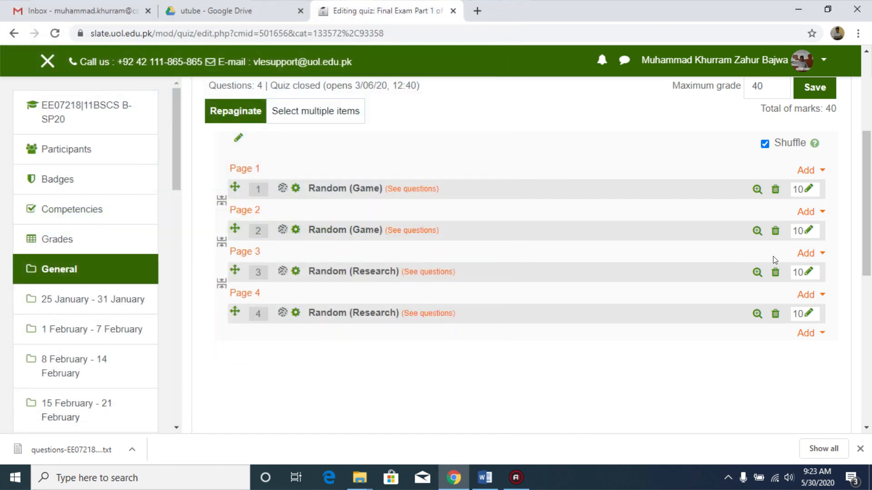
Step: Preview the random Research questions, submitting and closing each preview
{"action": "left_click", "coordinate": [757, 273]}
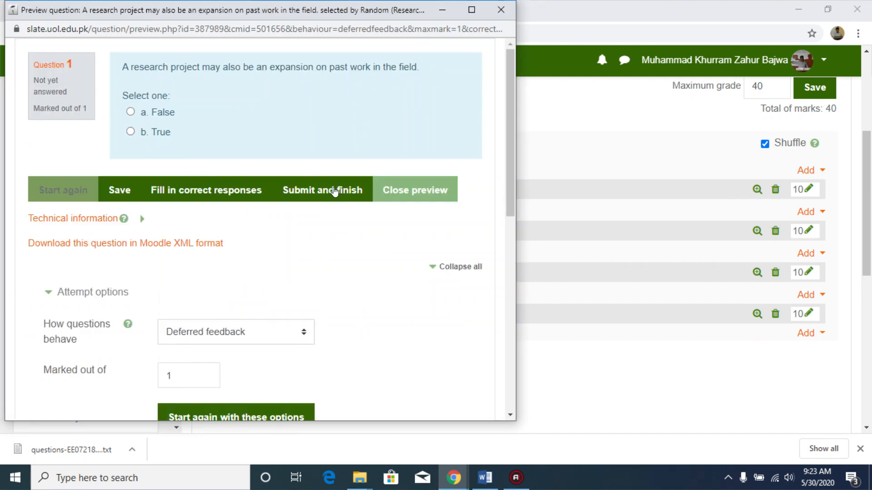
{"action": "left_click", "coordinate": [328, 197]}
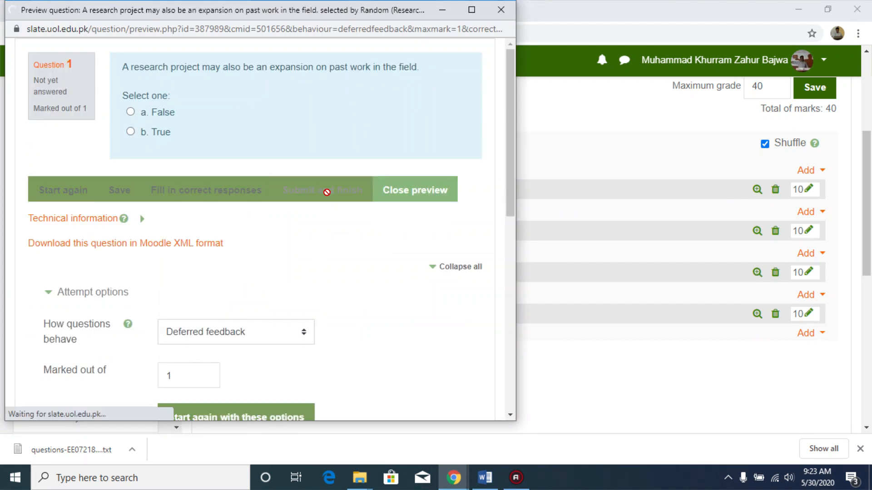
{"action": "left_click", "coordinate": [423, 194]}
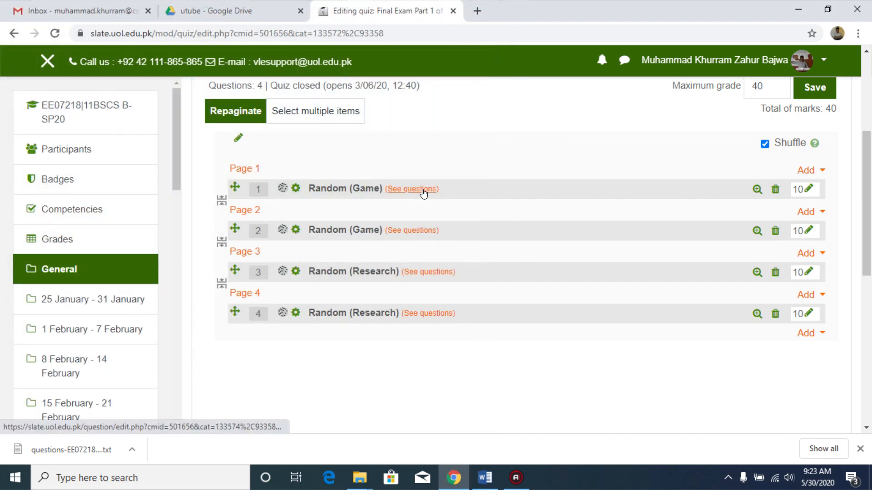
{"action": "left_click", "coordinate": [756, 274]}
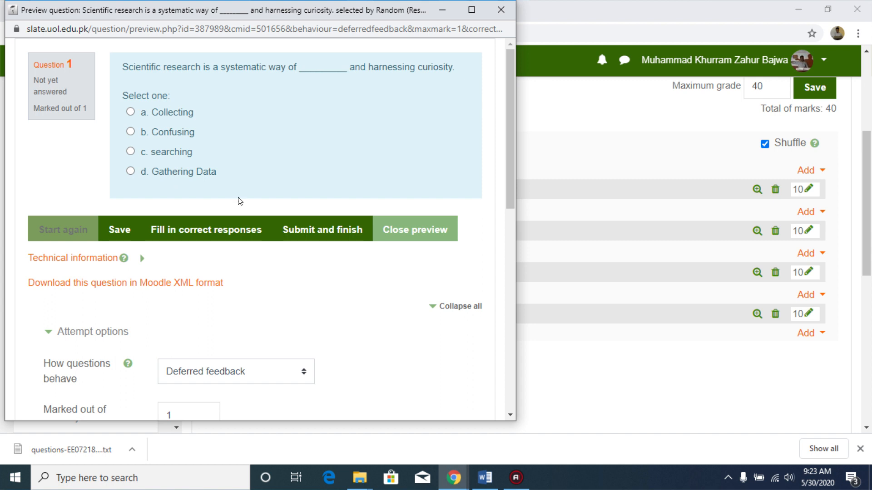
{"action": "left_click", "coordinate": [294, 225]}
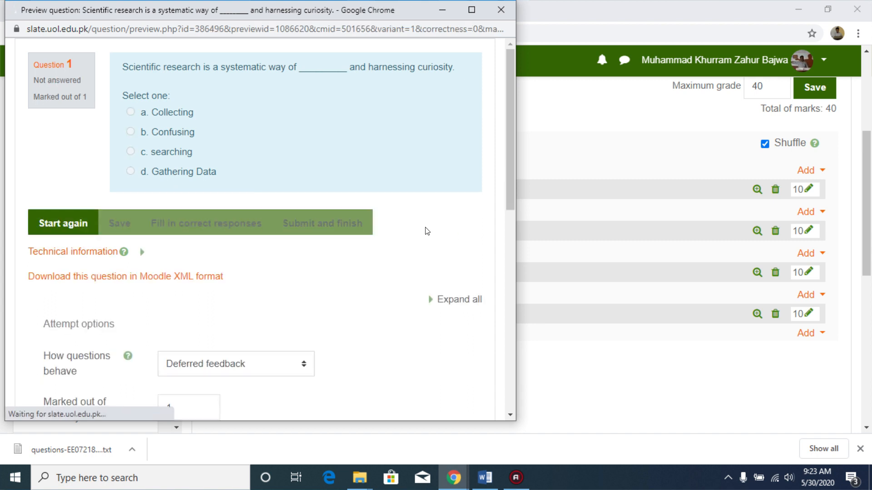
{"action": "left_click", "coordinate": [423, 229]}
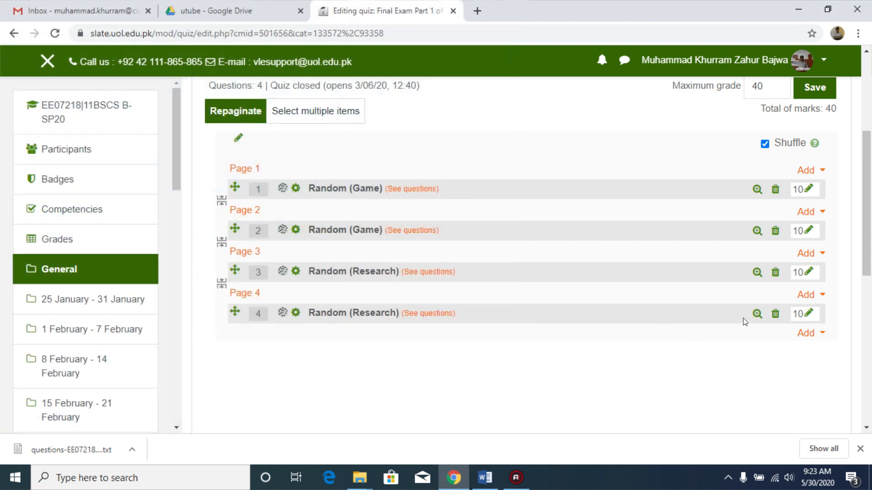
{"action": "left_click", "coordinate": [756, 314]}
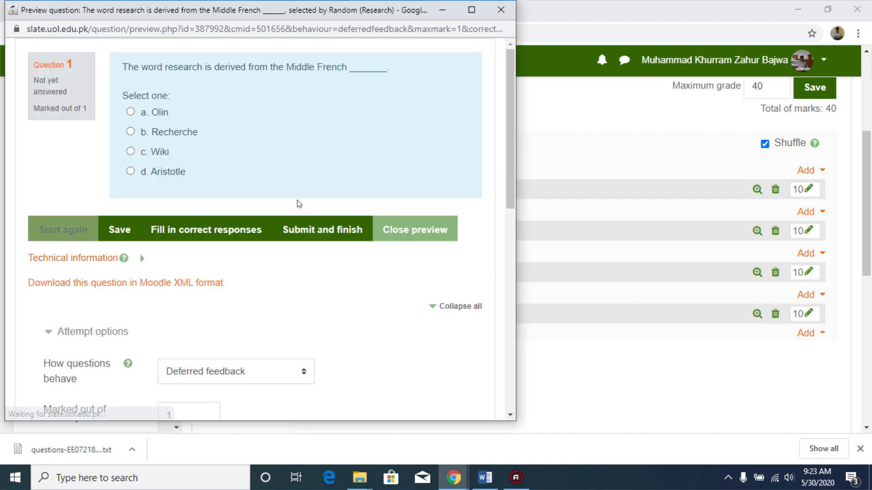
{"action": "left_click", "coordinate": [328, 230]}
{"action": "left_click", "coordinate": [414, 223]}
Step: Save the quiz's maximum grade of 40
{"action": "left_click_drag", "start_coordinate": [868, 239], "coordinate": [867, 200]}
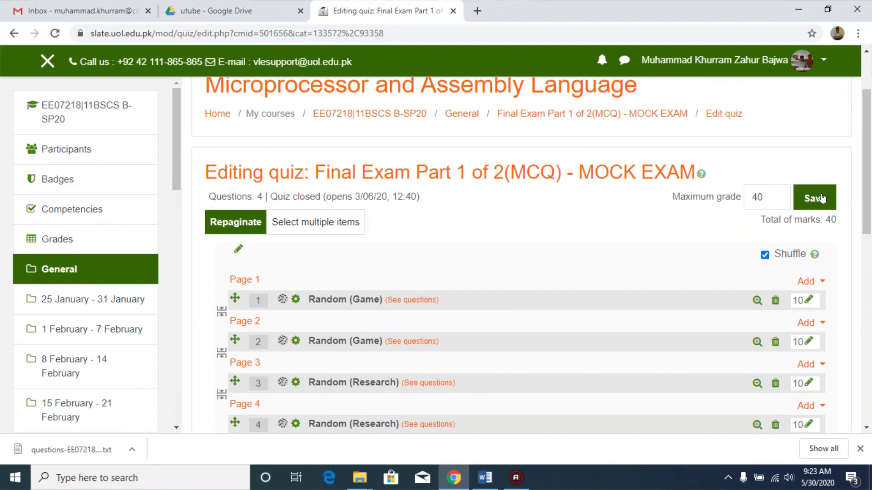
{"action": "left_click", "coordinate": [822, 197]}
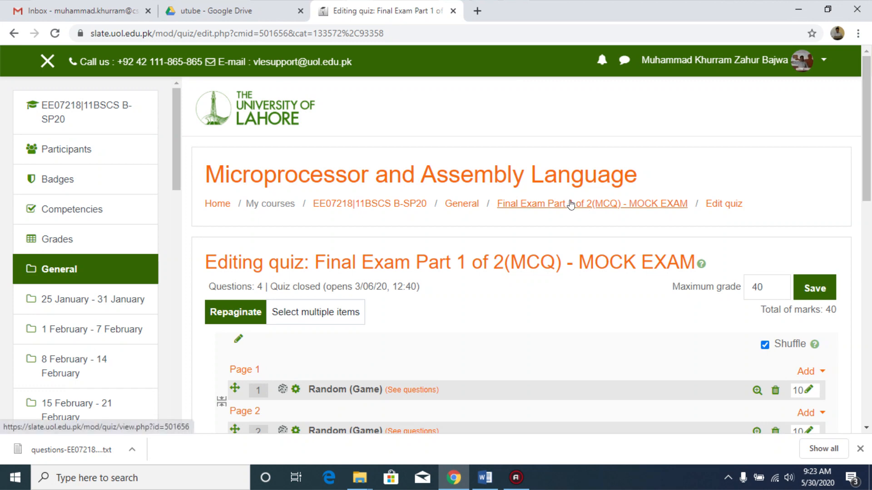
Step: Open the quiz's main page and start a preview attempt of the quiz
{"action": "left_click", "coordinate": [624, 204]}
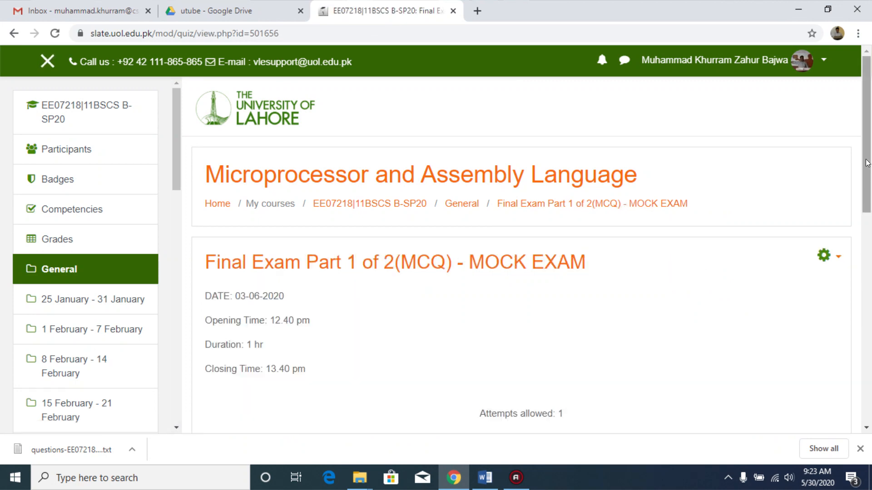
{"action": "scroll", "coordinate": [867, 180], "scroll_direction": "down", "scroll_amount": 1}
{"action": "scroll", "coordinate": [868, 179], "scroll_direction": "down", "scroll_amount": 3}
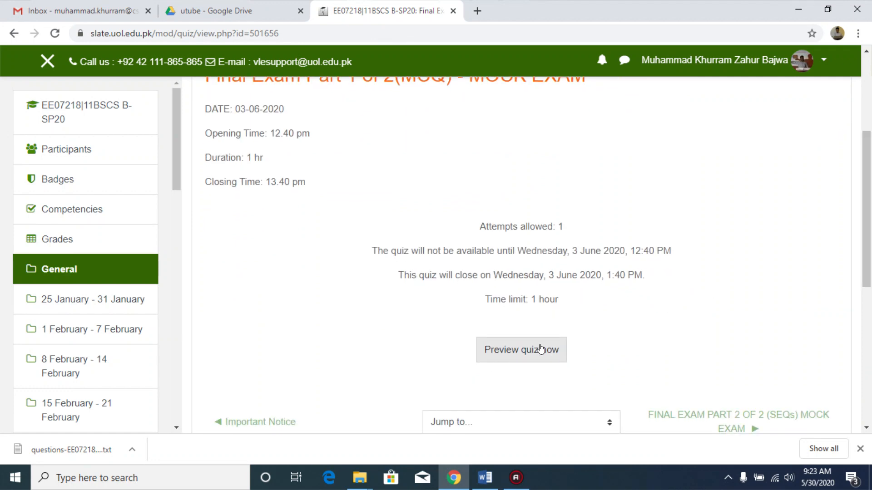
{"action": "left_click", "coordinate": [536, 350]}
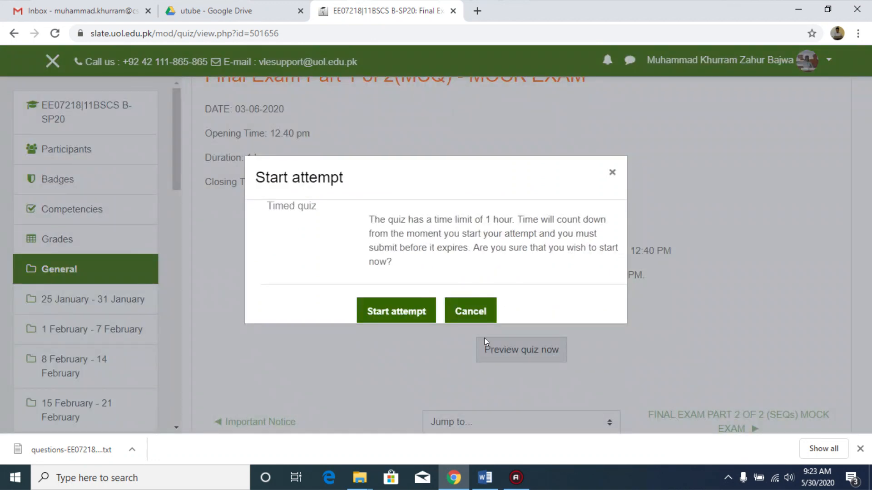
{"action": "left_click", "coordinate": [407, 319]}
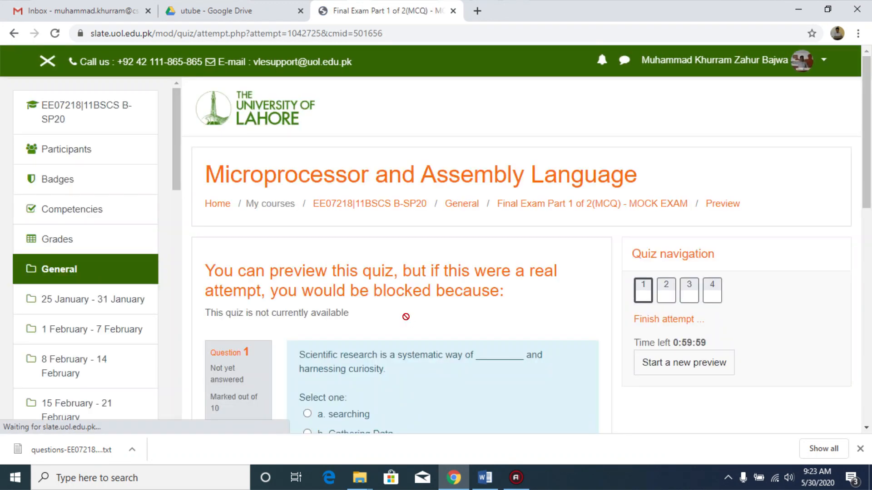
Step: Page through the preview attempt to examine the question on each of the four pages
{"action": "scroll", "coordinate": [869, 169], "scroll_direction": "down", "scroll_amount": 4}
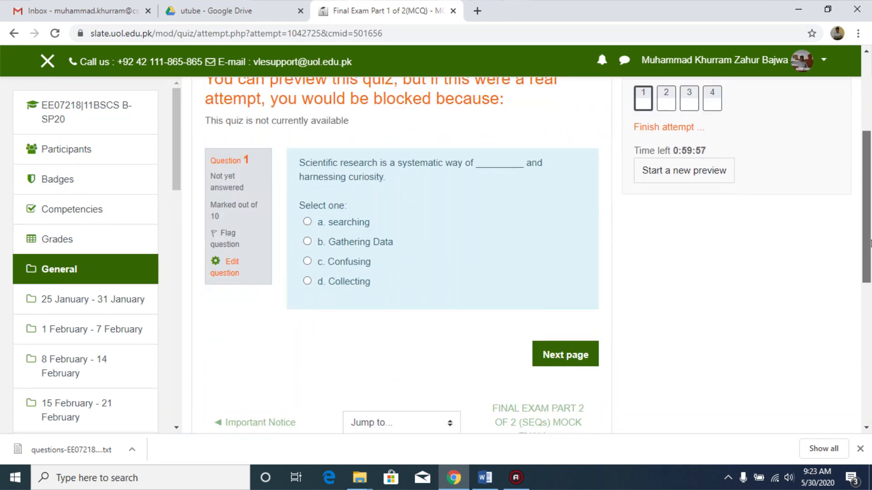
{"action": "left_click", "coordinate": [571, 354]}
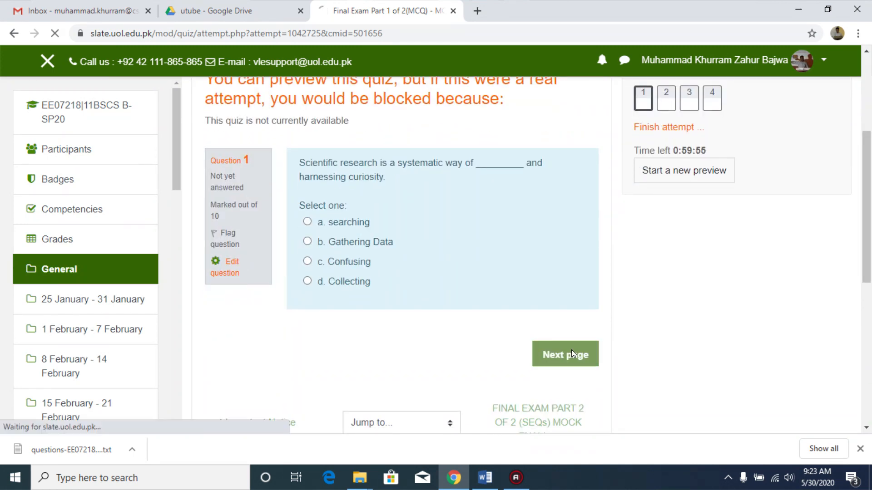
{"action": "scroll", "coordinate": [870, 169], "scroll_direction": "down", "scroll_amount": 5}
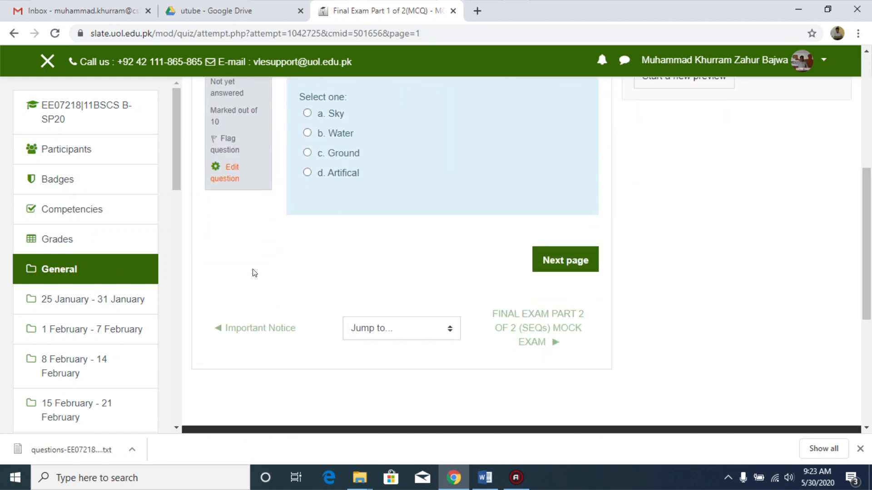
{"action": "scroll", "coordinate": [868, 247], "scroll_direction": "up", "scroll_amount": 2}
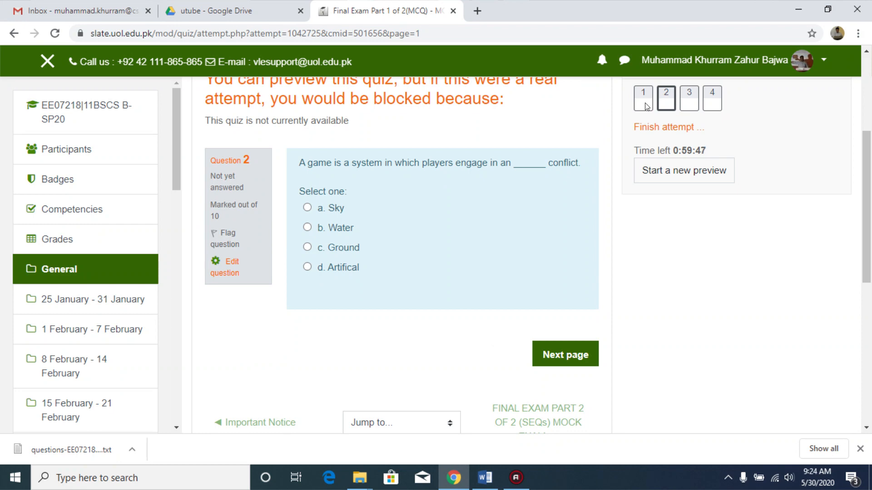
{"action": "left_click", "coordinate": [577, 360]}
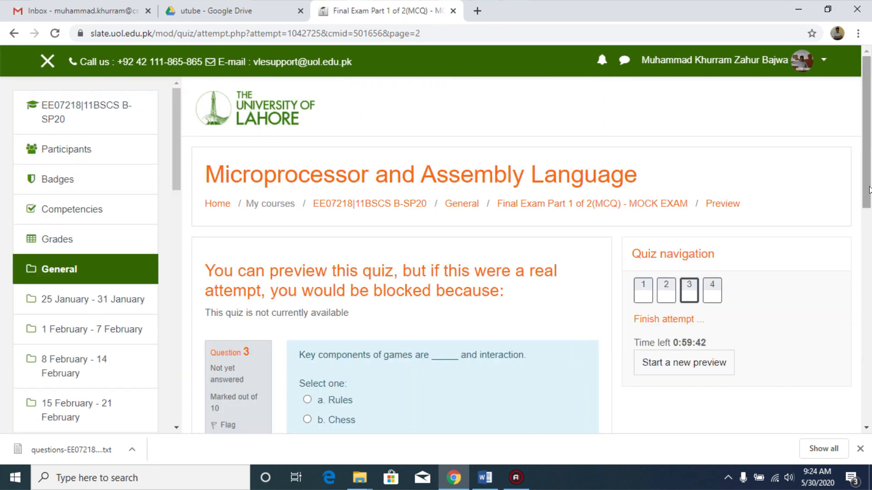
{"action": "left_click_drag", "start_coordinate": [867, 182], "coordinate": [867, 245]}
{"action": "left_click", "coordinate": [559, 385]}
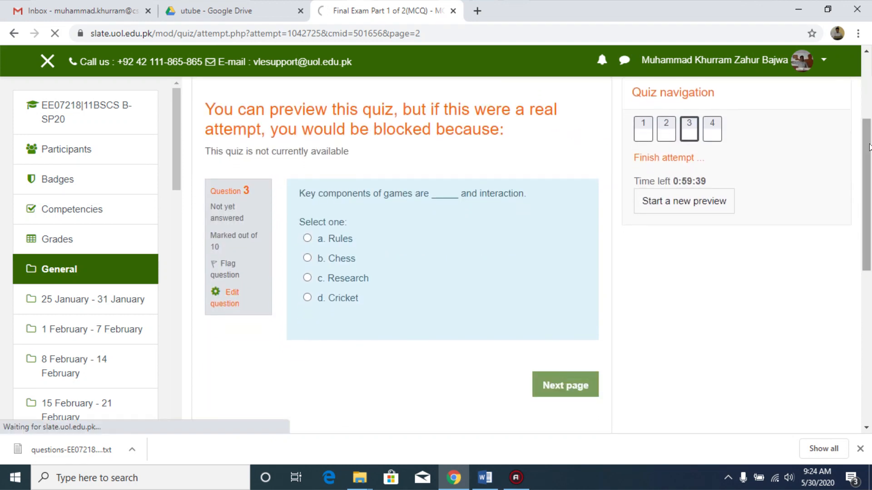
{"action": "left_click_drag", "start_coordinate": [867, 149], "coordinate": [870, 267]}
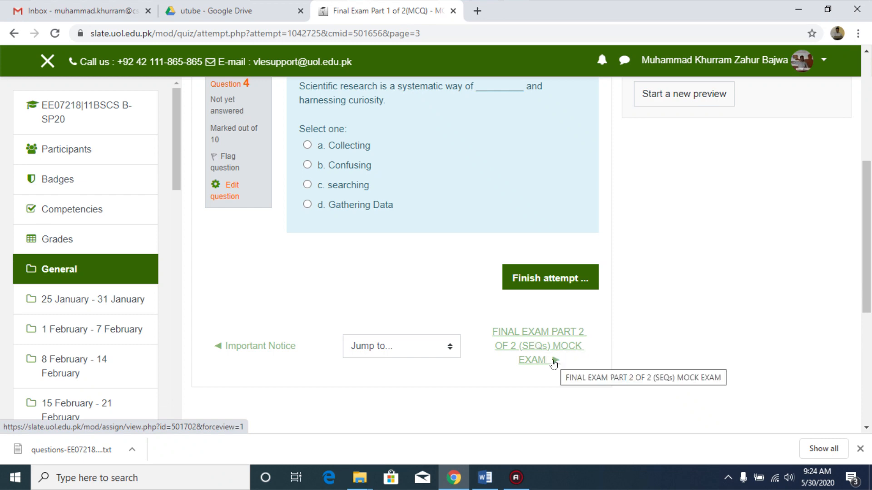
{"action": "left_click_drag", "start_coordinate": [865, 220], "coordinate": [869, 126]}
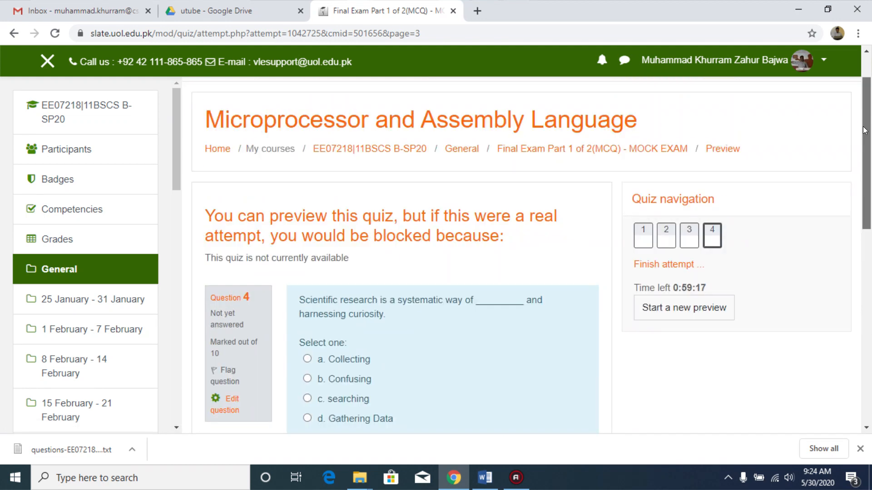
Step: Return to the course and open the settings of the FINAL EXAM PART 2 OF 2 (SEQs) MOCK EXAM assignment
{"action": "left_click", "coordinate": [217, 150]}
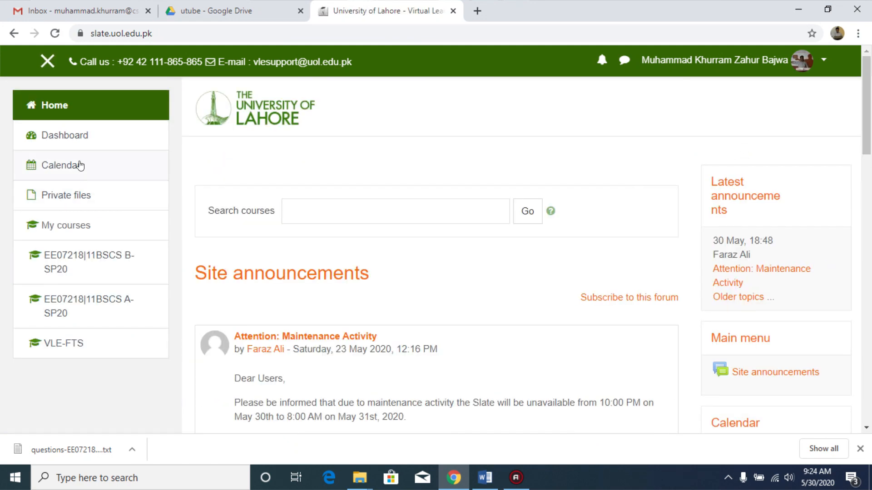
{"action": "left_click", "coordinate": [98, 255]}
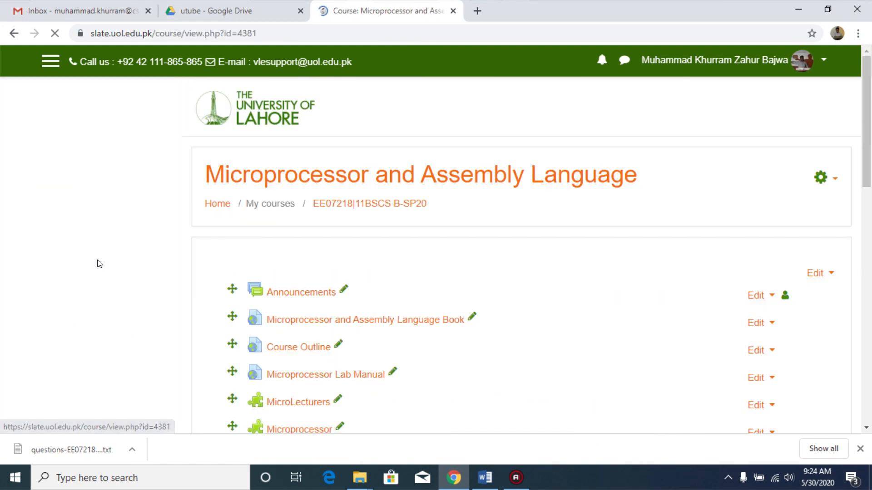
{"action": "left_click_drag", "start_coordinate": [867, 84], "coordinate": [870, 136]}
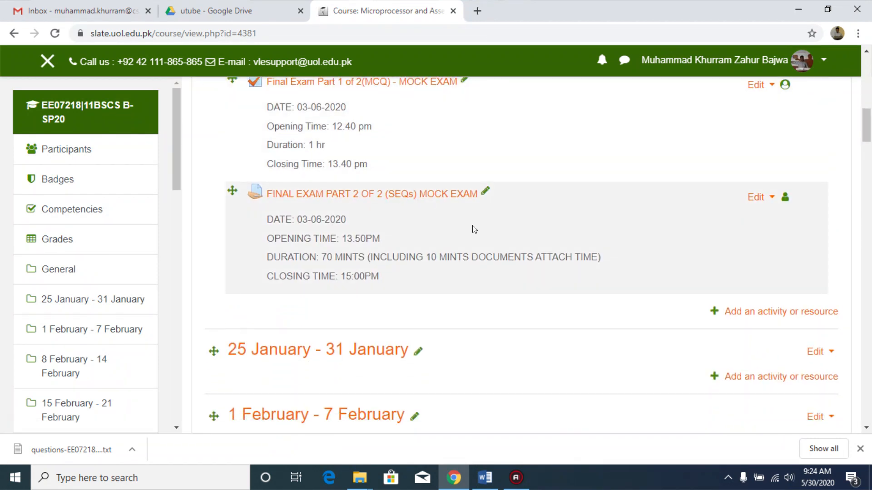
{"action": "left_click", "coordinate": [764, 199]}
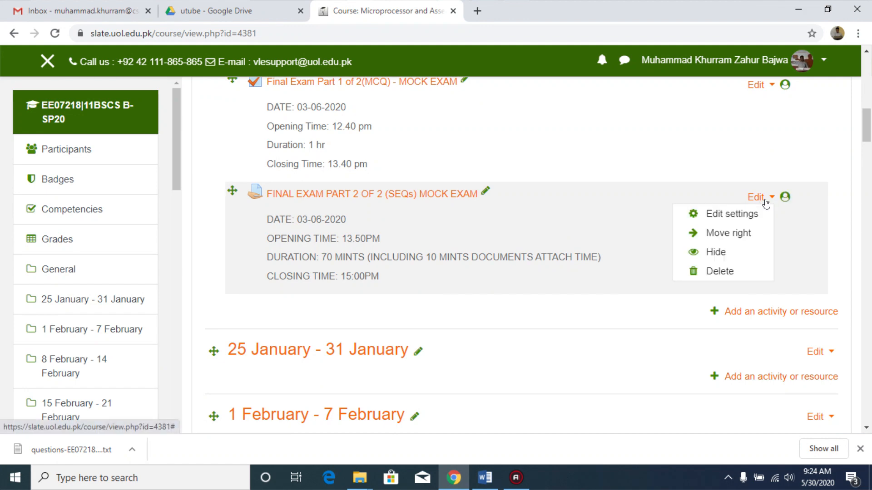
{"action": "left_click", "coordinate": [755, 216]}
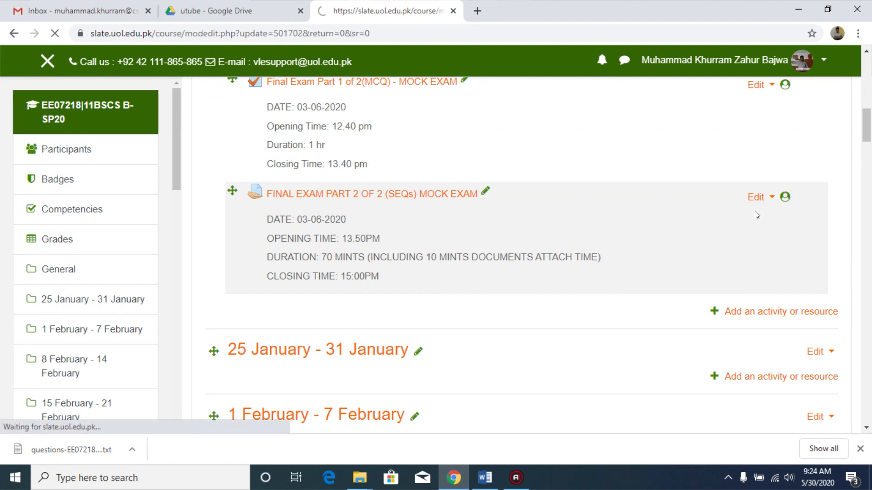
Step: Review the assignment's name, description and attached additional files
{"action": "left_click_drag", "start_coordinate": [868, 108], "coordinate": [871, 134]}
{"action": "left_click", "coordinate": [803, 148]}
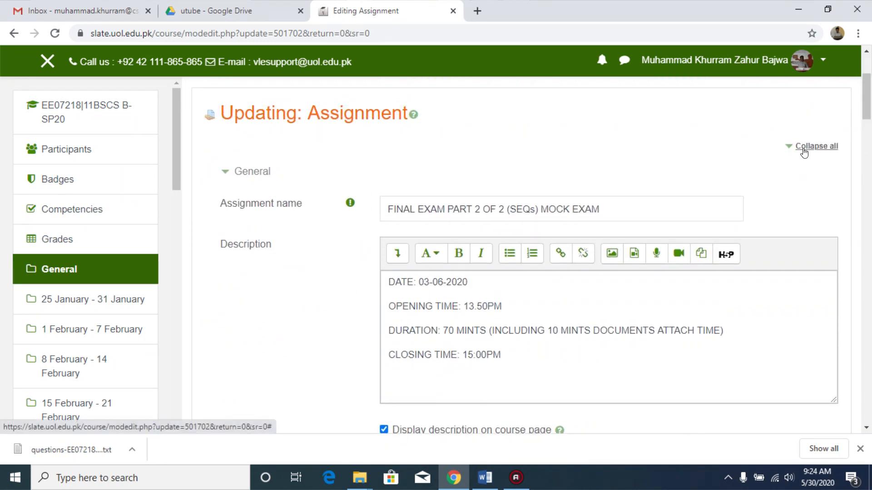
{"action": "scroll", "coordinate": [561, 153], "scroll_direction": "down", "scroll_amount": 2}
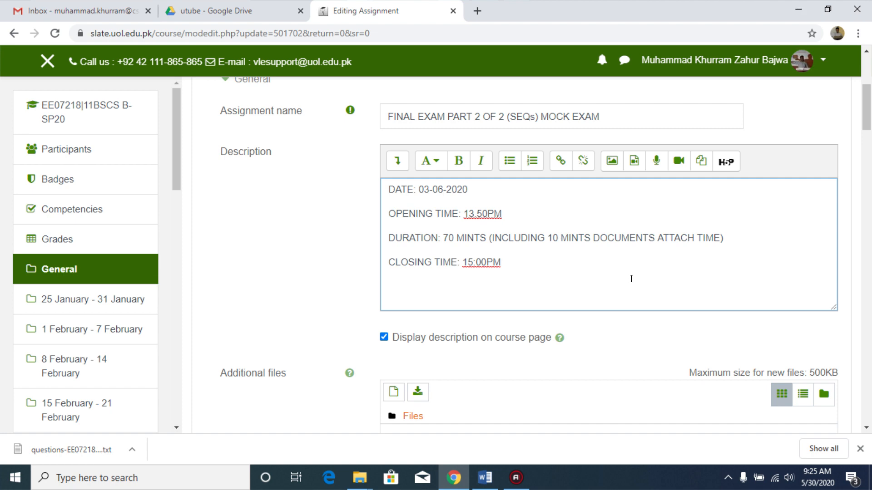
{"action": "scroll", "coordinate": [736, 159], "scroll_direction": "up", "scroll_amount": 1}
{"action": "scroll", "coordinate": [735, 159], "scroll_direction": "down", "scroll_amount": 3}
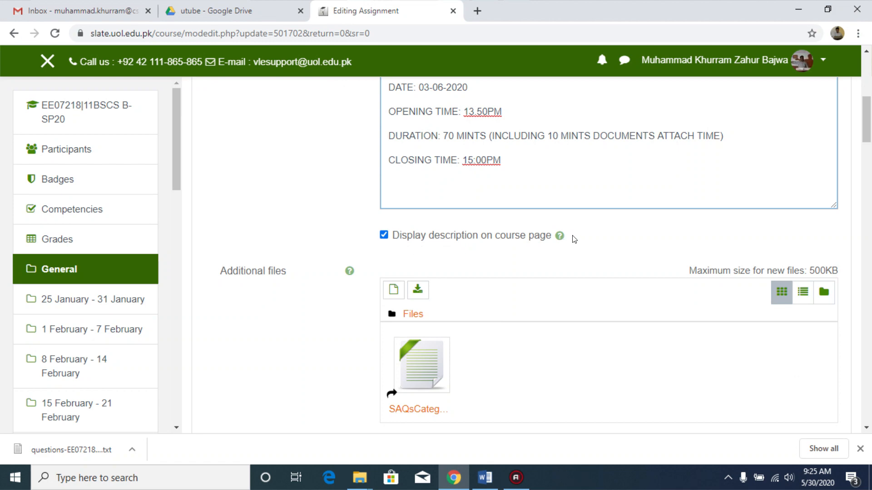
Step: Attach SAQsCategory.txt from the Google Drive utube folder as an additional file, overwriting the already attached copy
{"action": "mouse_move", "coordinate": [869, 125]}
{"action": "left_mouse_down"}
{"action": "mouse_move", "coordinate": [869, 113]}
{"action": "mouse_move", "coordinate": [869, 129]}
{"action": "left_mouse_up"}
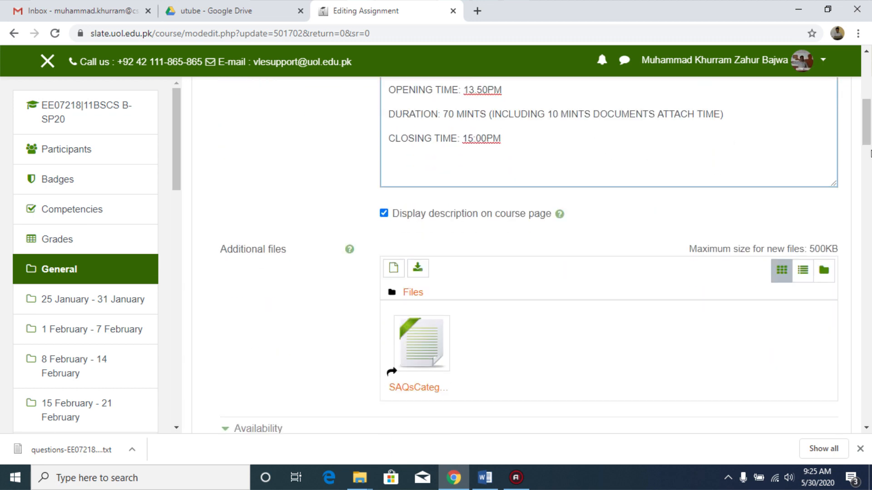
{"action": "scroll", "coordinate": [407, 240], "scroll_direction": "down", "scroll_amount": 3}
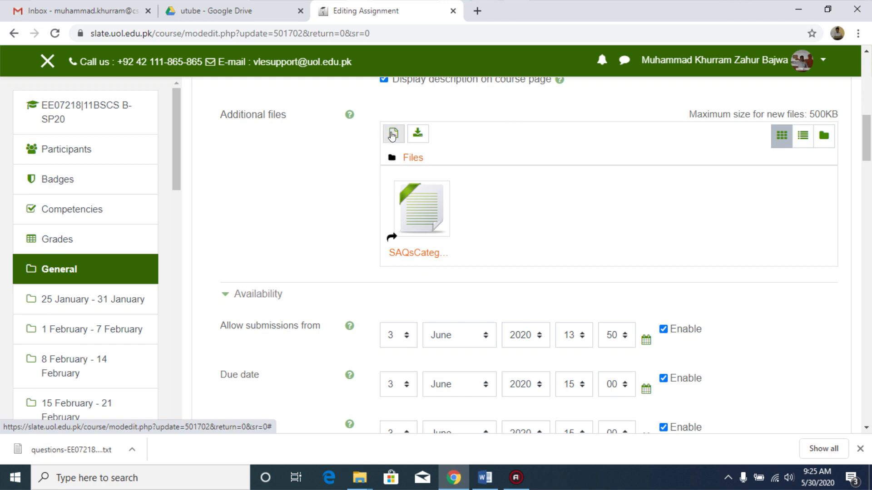
{"action": "left_click", "coordinate": [393, 136]}
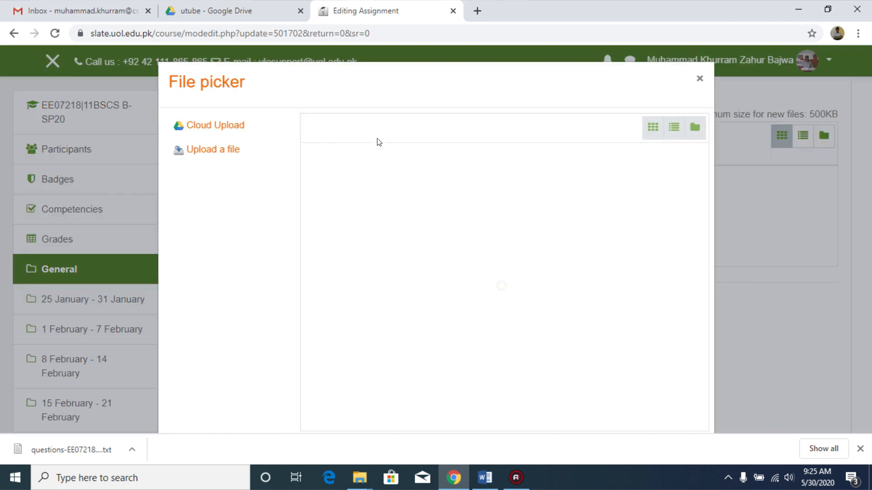
{"action": "left_click", "coordinate": [229, 129]}
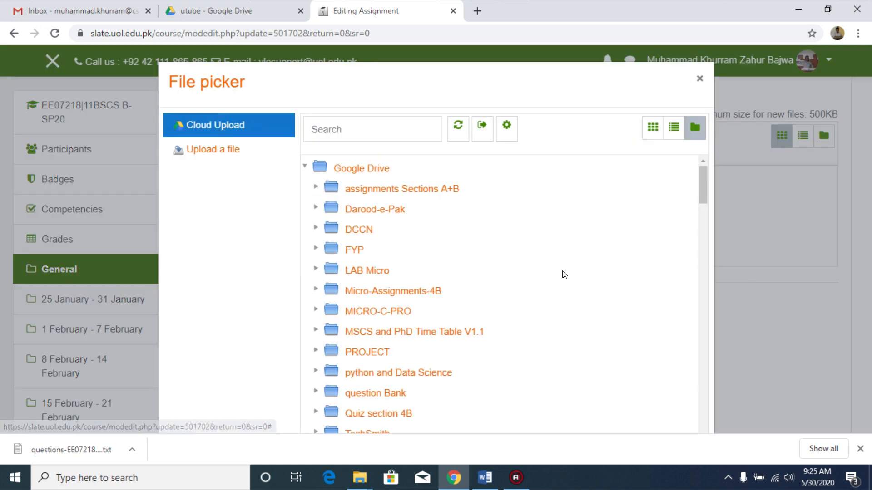
{"action": "left_click_drag", "start_coordinate": [700, 192], "coordinate": [709, 219]}
{"action": "left_click", "coordinate": [368, 259]}
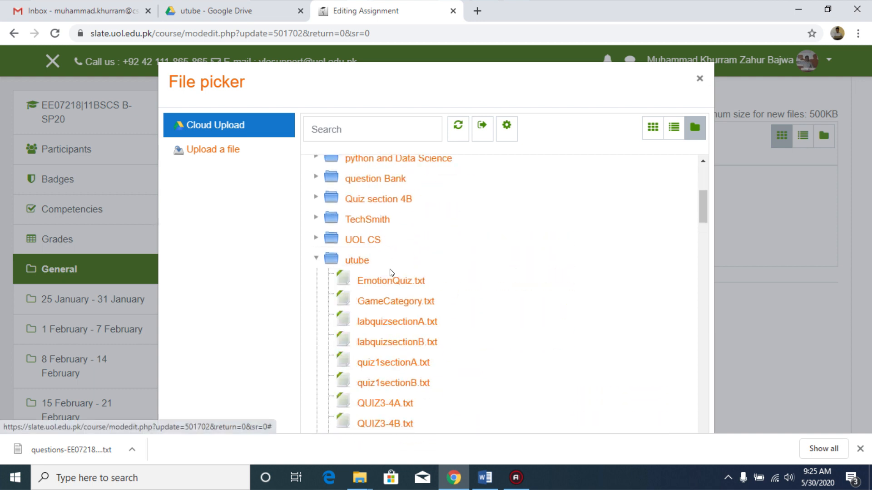
{"action": "left_click_drag", "start_coordinate": [705, 204], "coordinate": [710, 225]}
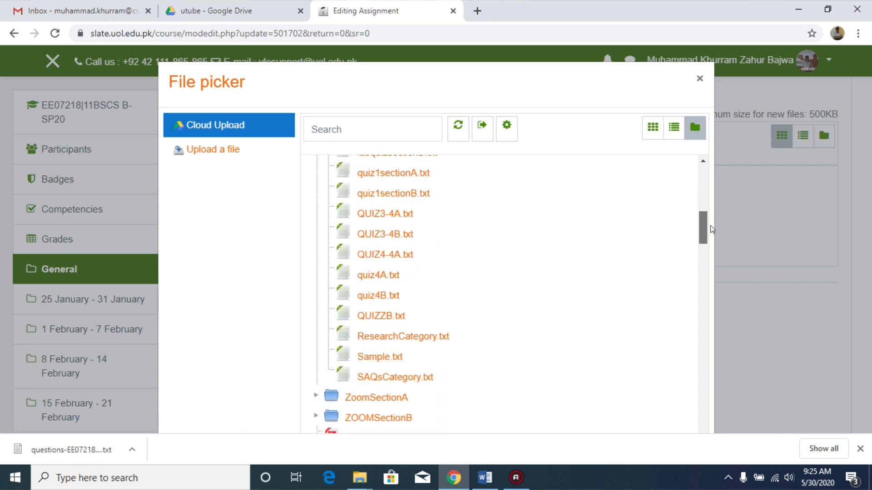
{"action": "left_click", "coordinate": [396, 379]}
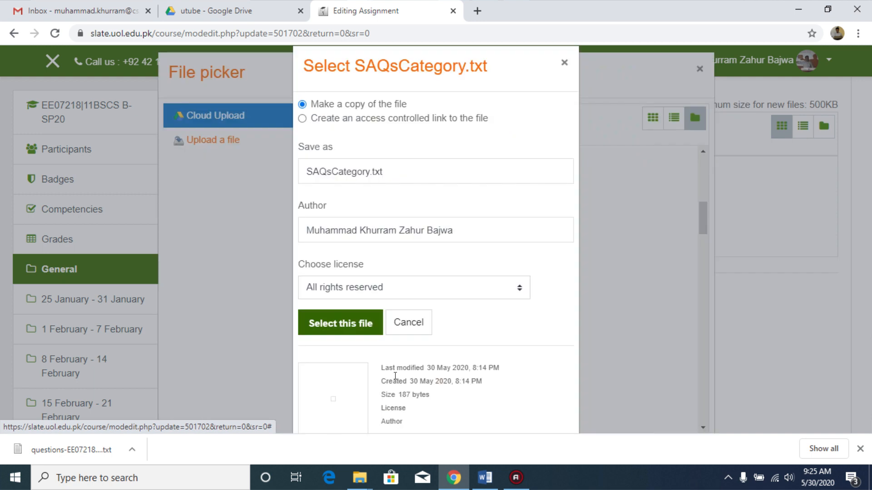
{"action": "scroll", "coordinate": [363, 265], "scroll_direction": "down", "scroll_amount": 1}
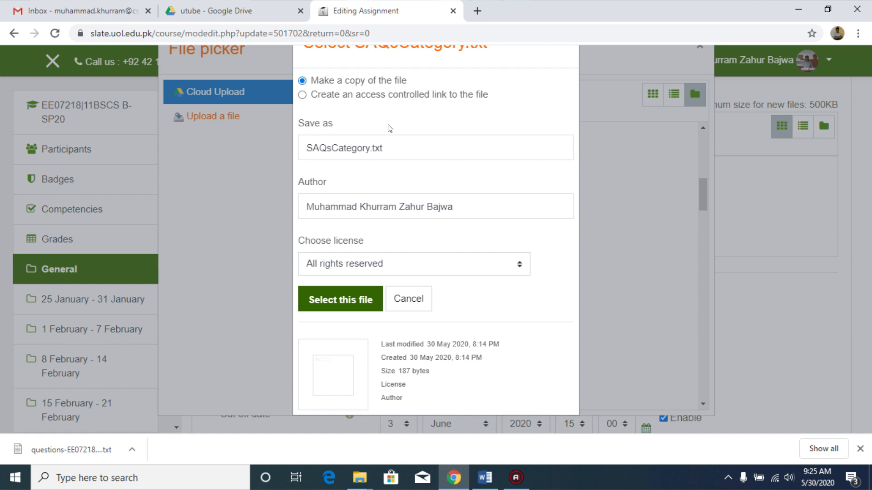
{"action": "scroll", "coordinate": [390, 126], "scroll_direction": "up", "scroll_amount": 1}
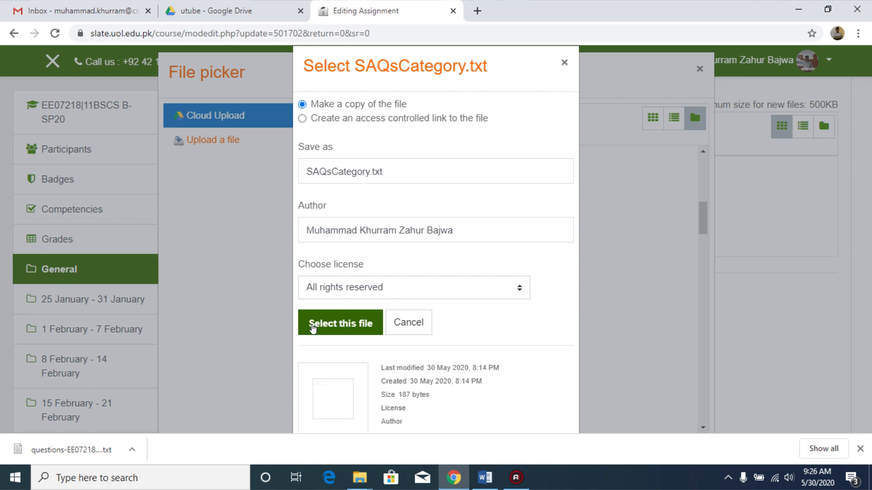
{"action": "left_click", "coordinate": [332, 323]}
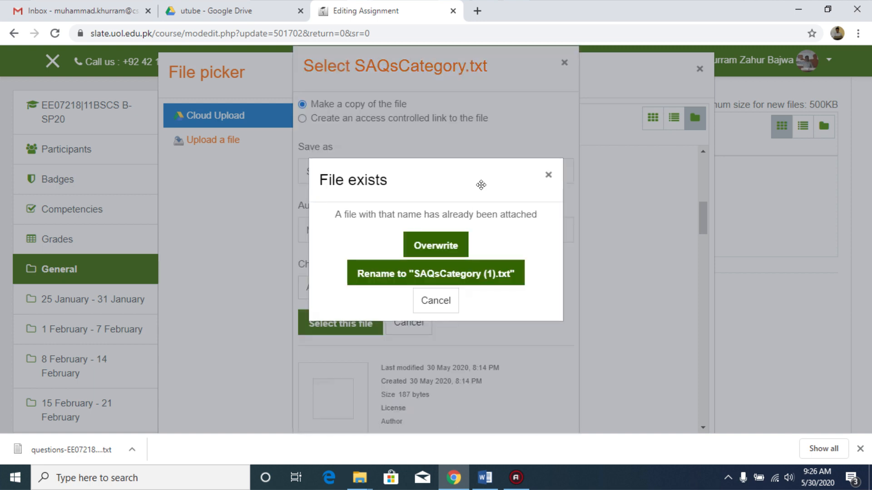
{"action": "left_click", "coordinate": [448, 239]}
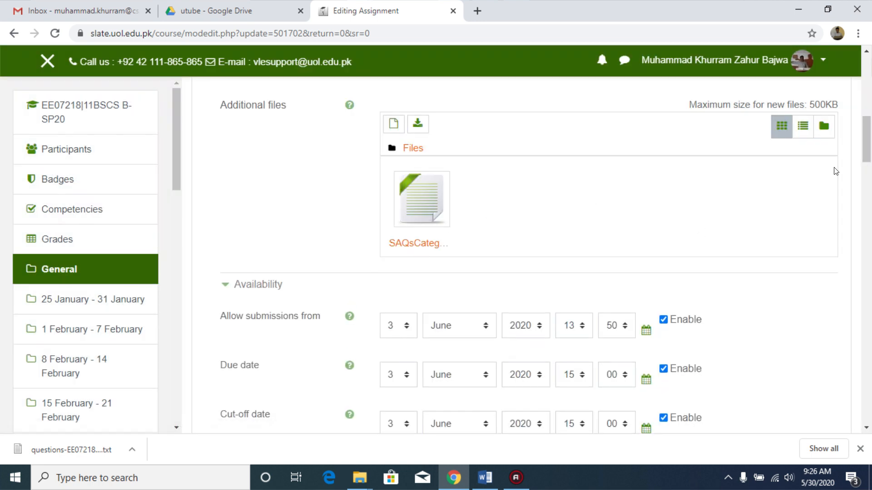
Step: Check the availability dates, then save the assignment and display its page
{"action": "mouse_move", "coordinate": [870, 137]}
{"action": "left_mouse_down"}
{"action": "mouse_move", "coordinate": [870, 159]}
{"action": "mouse_move", "coordinate": [871, 149]}
{"action": "left_mouse_up"}
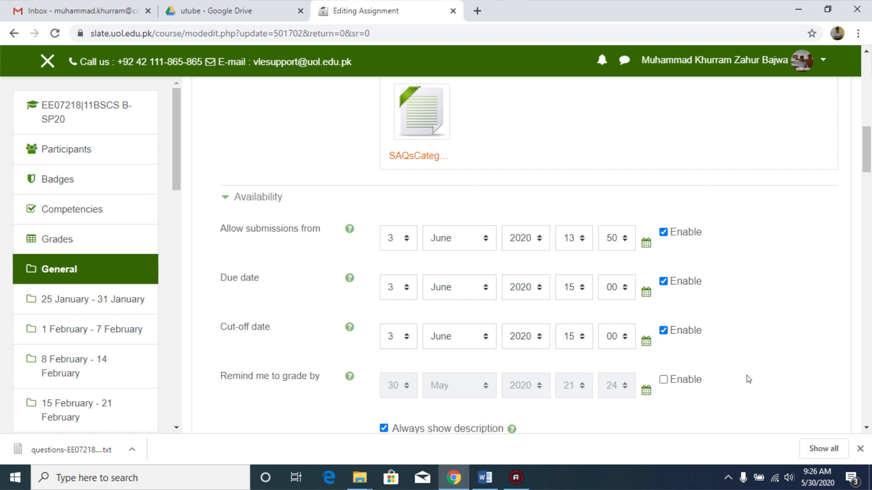
{"action": "left_click_drag", "start_coordinate": [868, 169], "coordinate": [869, 191]}
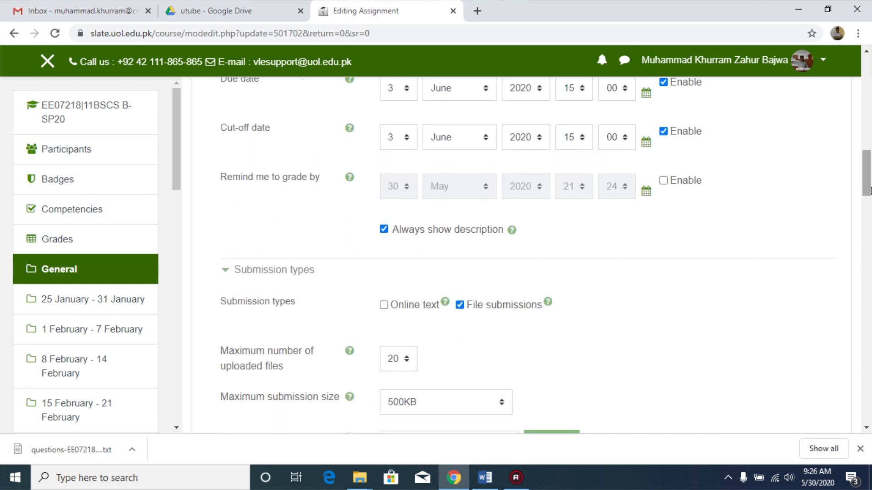
{"action": "left_click", "coordinate": [413, 232]}
{"action": "left_click_drag", "start_coordinate": [869, 187], "coordinate": [870, 393]}
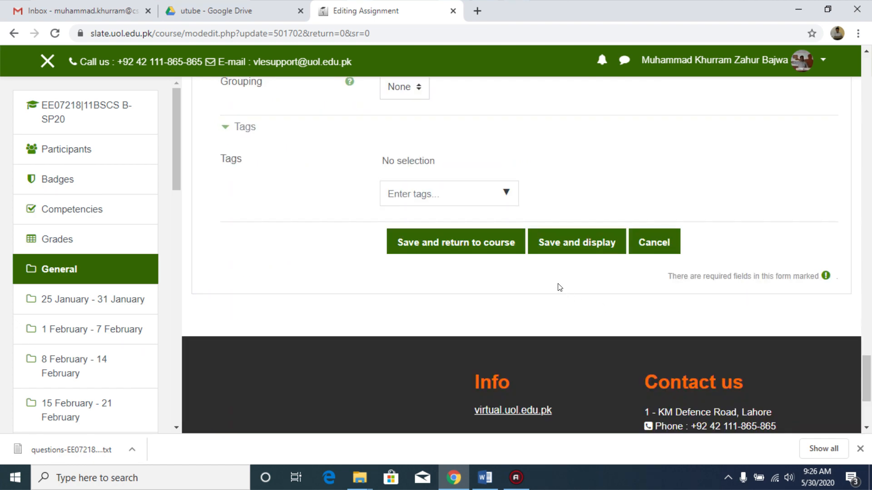
{"action": "left_click", "coordinate": [565, 240]}
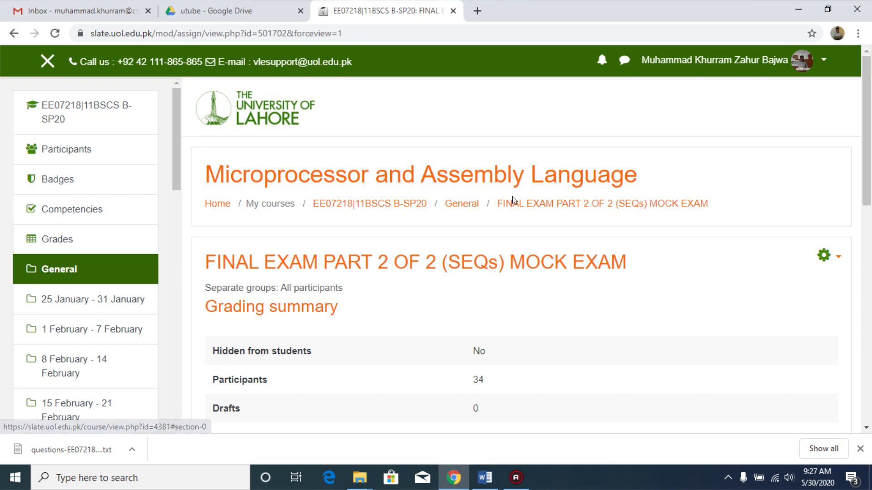
Step: Go back to the course's General section and reopen the settings of the SEQs mock exam assignment
{"action": "left_click", "coordinate": [465, 208]}
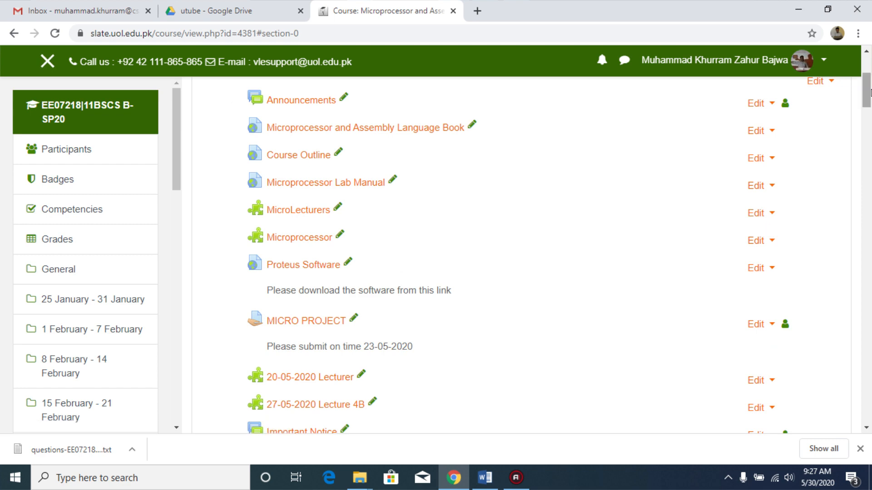
{"action": "left_click_drag", "start_coordinate": [871, 93], "coordinate": [871, 127]}
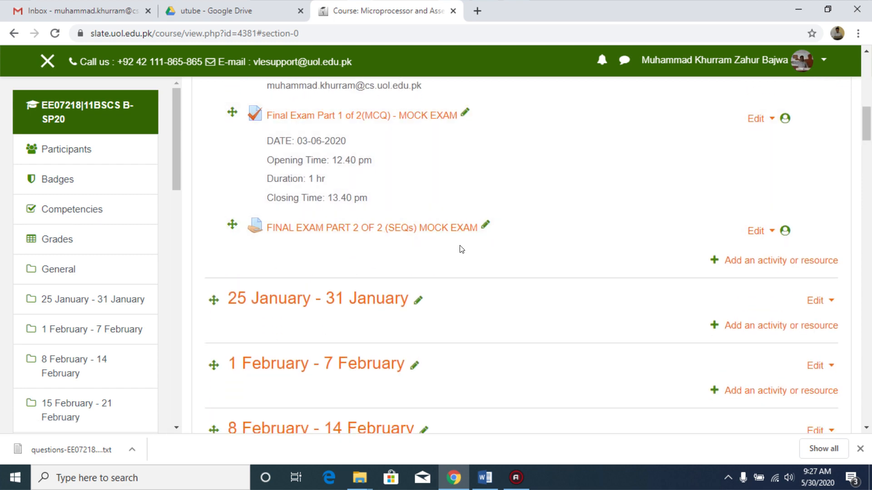
{"action": "left_click", "coordinate": [763, 233]}
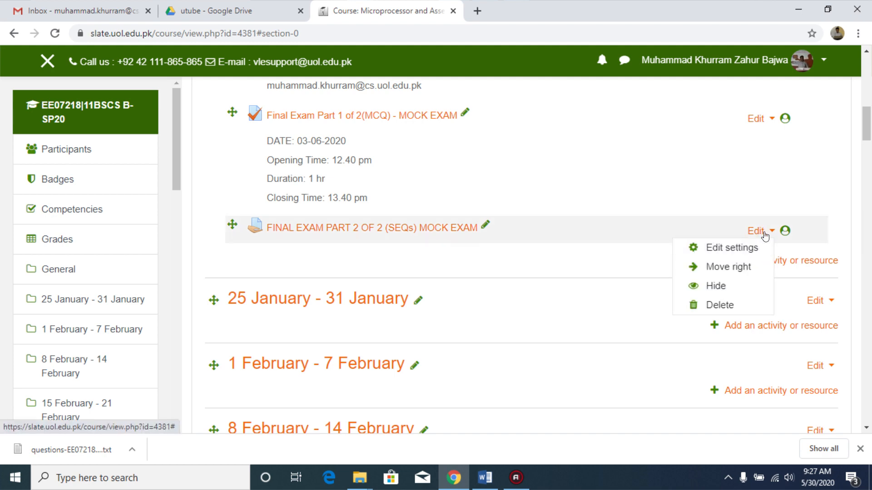
{"action": "left_click", "coordinate": [727, 251]}
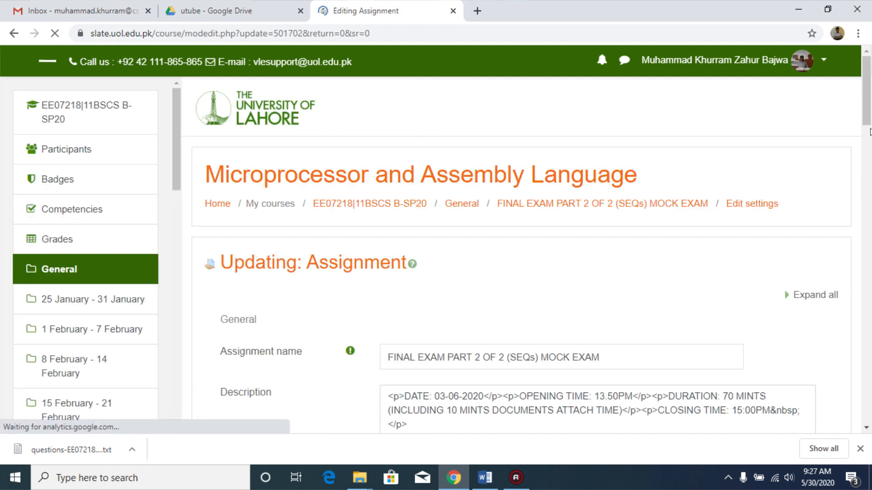
Step: Review the assignment's availability, submission types, feedback, submission settings and grade sections
{"action": "left_click_drag", "start_coordinate": [866, 101], "coordinate": [870, 232]}
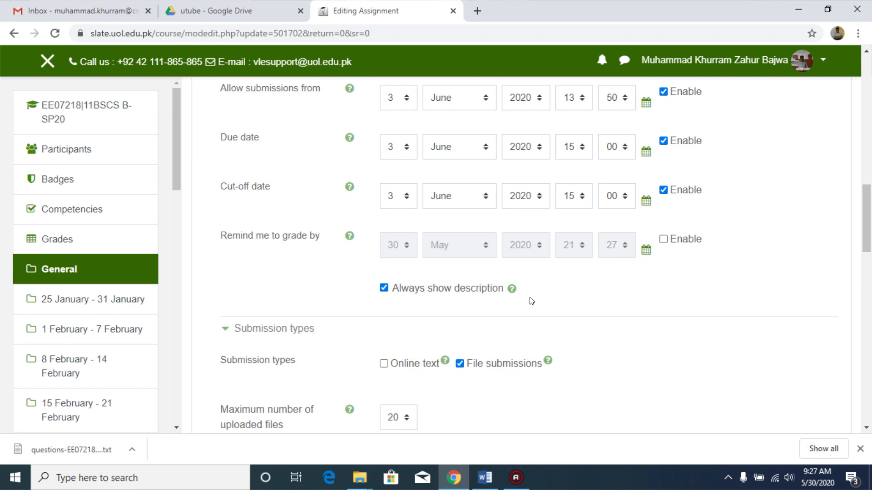
{"action": "left_click_drag", "start_coordinate": [870, 225], "coordinate": [871, 247]}
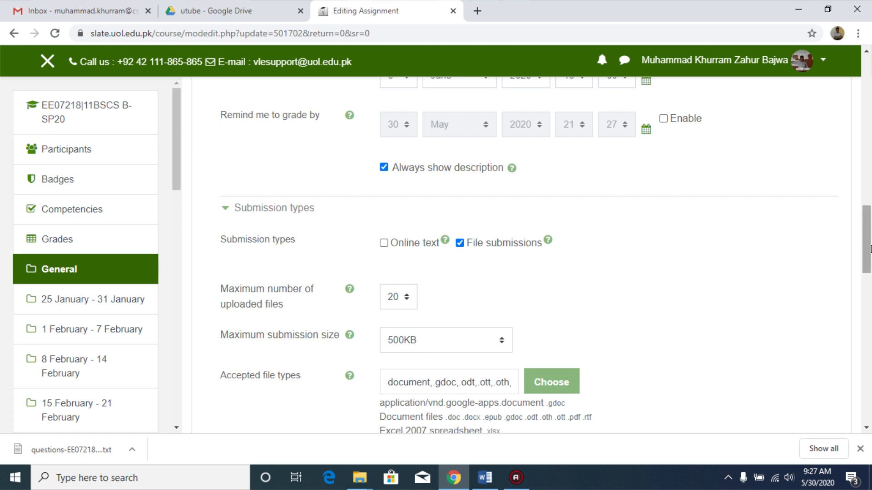
{"action": "scroll", "coordinate": [866, 234], "scroll_direction": "down", "scroll_amount": 2}
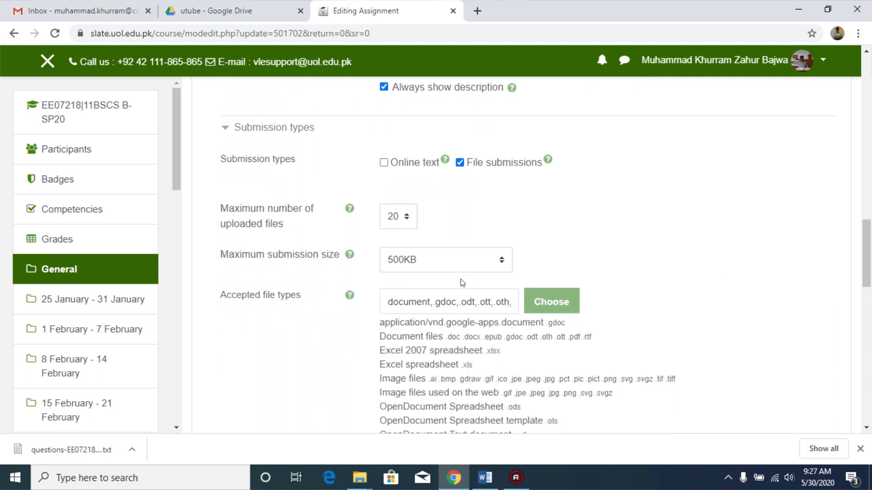
{"action": "scroll", "coordinate": [867, 252], "scroll_direction": "down", "scroll_amount": 1}
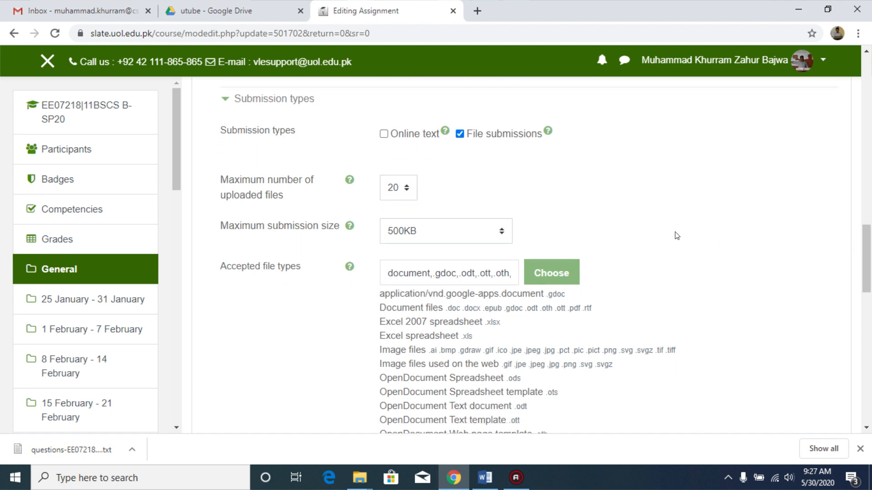
{"action": "left_click_drag", "start_coordinate": [869, 244], "coordinate": [869, 310]}
{"action": "left_click", "coordinate": [223, 180]}
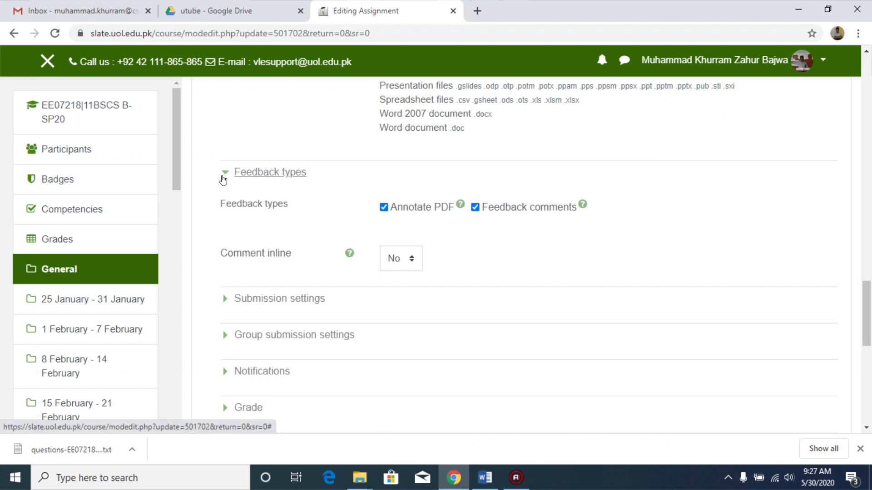
{"action": "left_click", "coordinate": [223, 179]}
{"action": "left_click", "coordinate": [222, 209]}
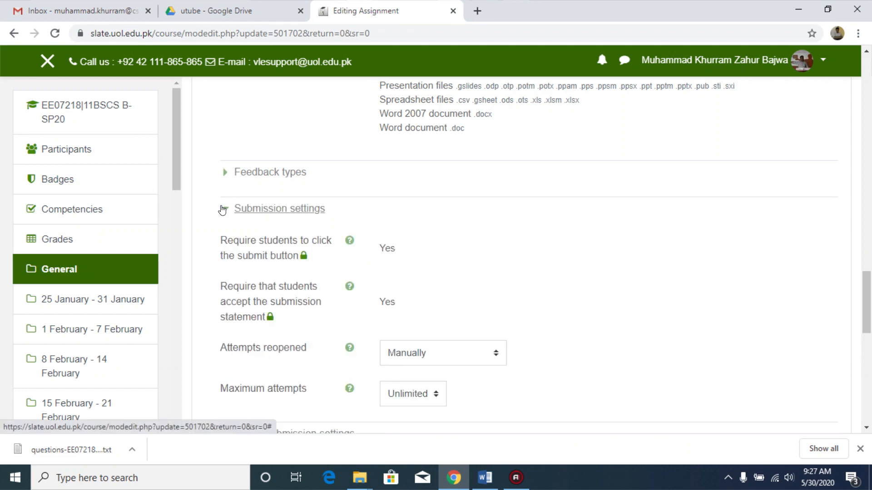
{"action": "left_click", "coordinate": [222, 210]}
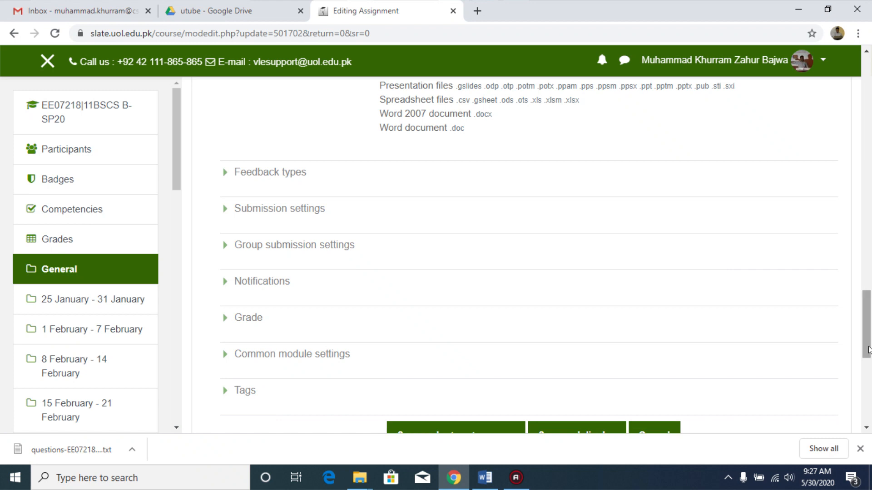
{"action": "left_click", "coordinate": [226, 323]}
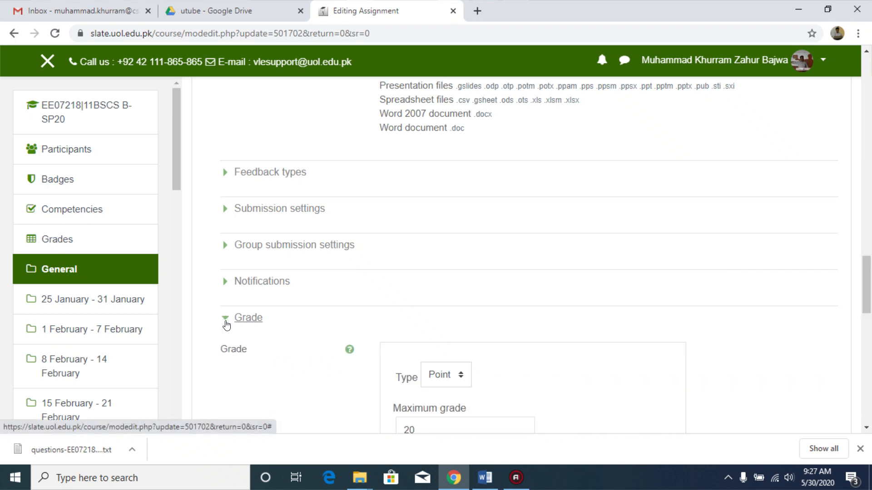
{"action": "left_click_drag", "start_coordinate": [867, 301], "coordinate": [869, 321]}
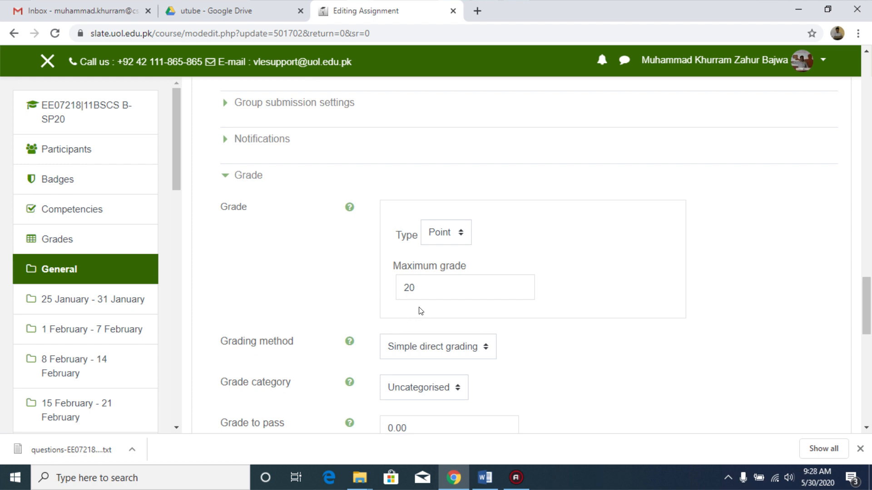
{"action": "left_click", "coordinate": [223, 177]}
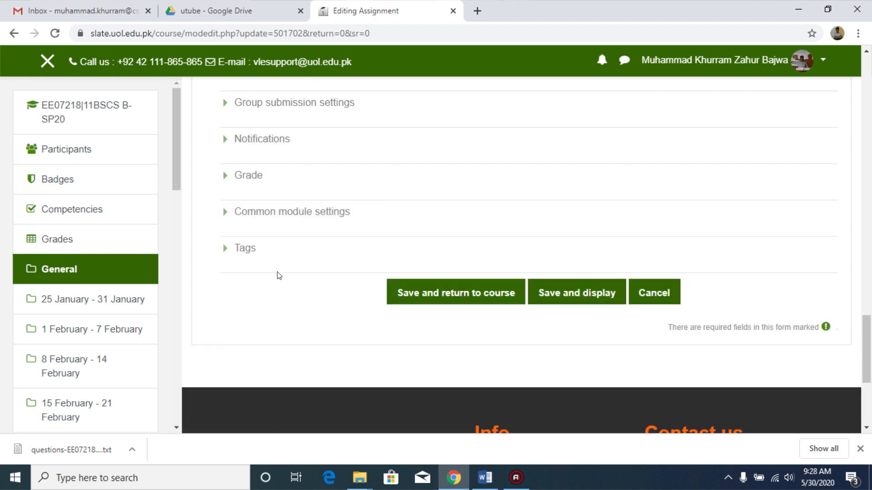
{"action": "left_click_drag", "start_coordinate": [867, 327], "coordinate": [870, 234]}
Step: Open SAQsCategory from the desktop utube folder in Notepad to view its questions, then close it
{"action": "left_click", "coordinate": [443, 482]}
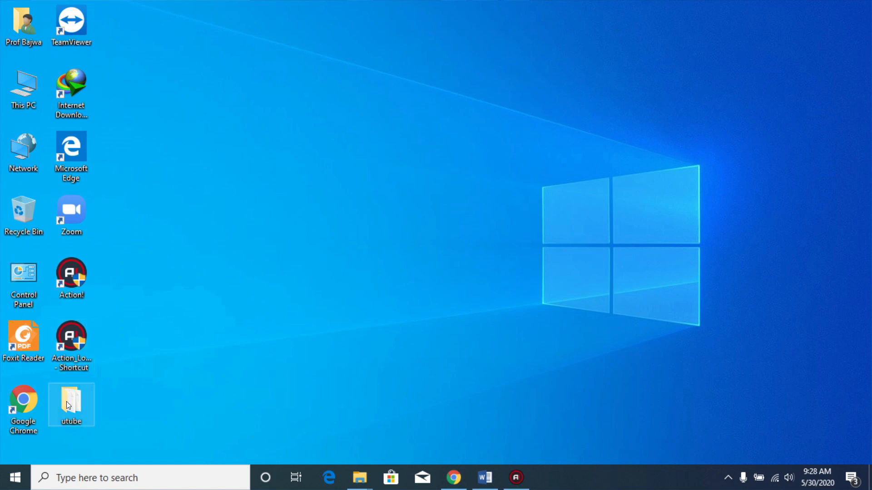
{"action": "double_click", "coordinate": [67, 404]}
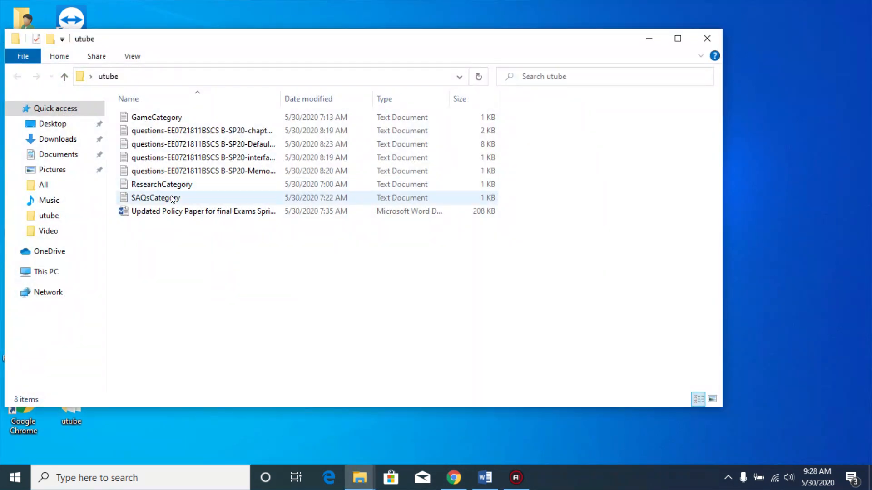
{"action": "right_click", "coordinate": [154, 199]}
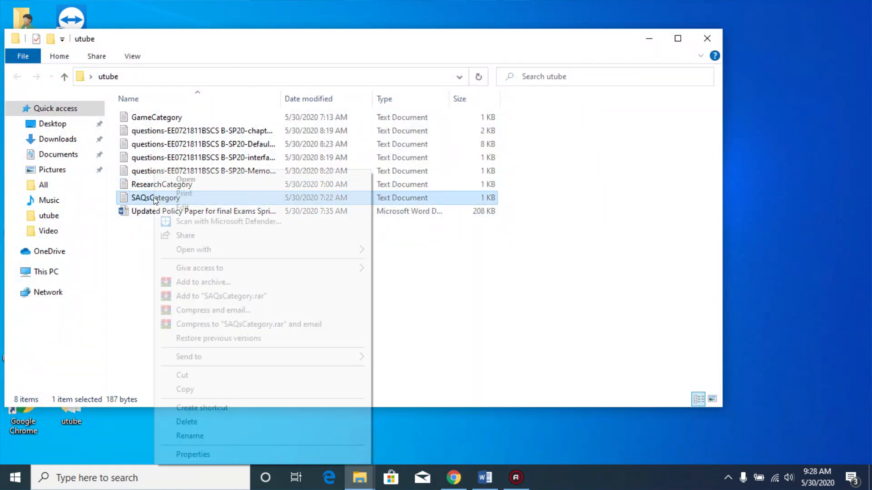
{"action": "mouse_move", "coordinate": [308, 251]}
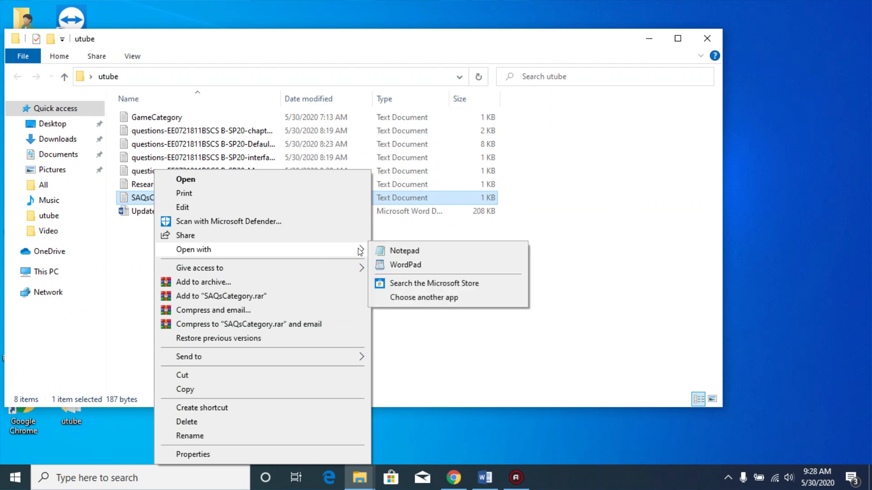
{"action": "left_click", "coordinate": [394, 251]}
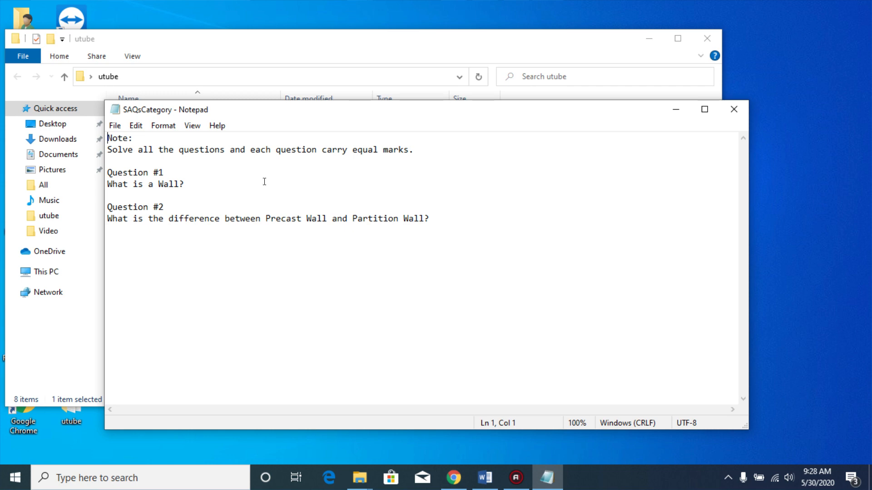
{"action": "left_click", "coordinate": [732, 111]}
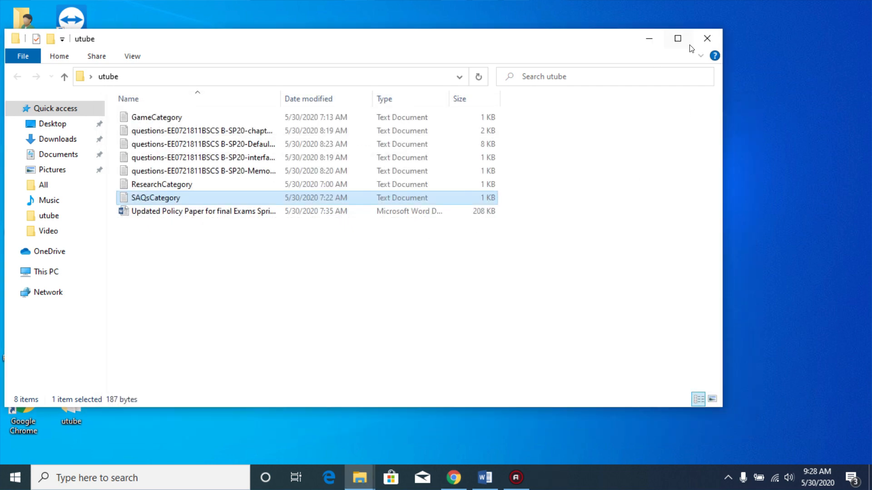
Step: Return to the SEQs mock exam settings in the browser, then save the assignment and display its page
{"action": "left_click", "coordinate": [707, 39]}
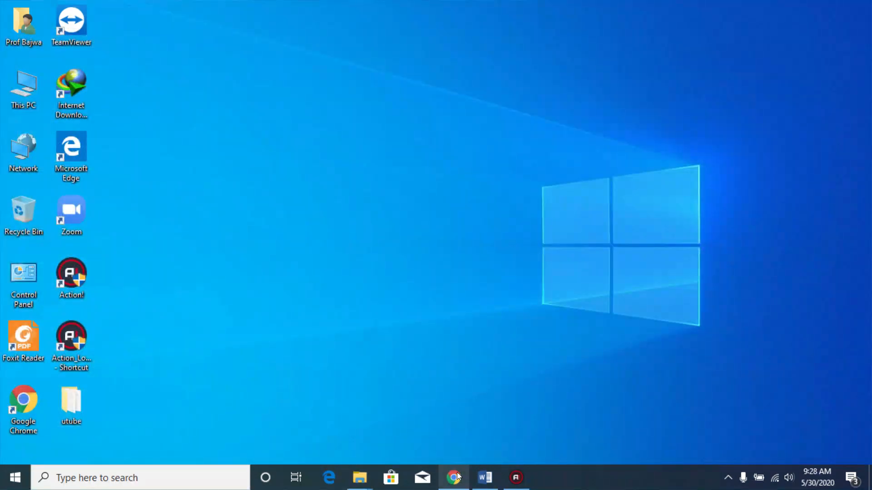
{"action": "left_click", "coordinate": [454, 477]}
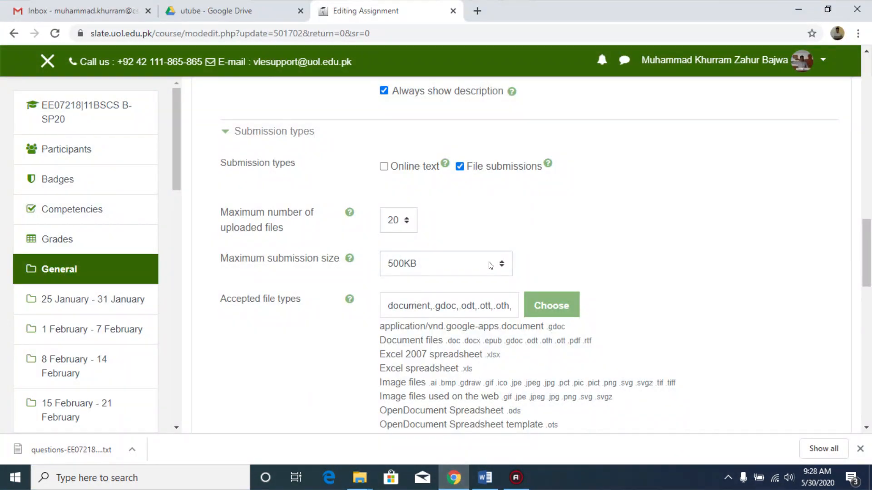
{"action": "left_click_drag", "start_coordinate": [867, 245], "coordinate": [871, 321]}
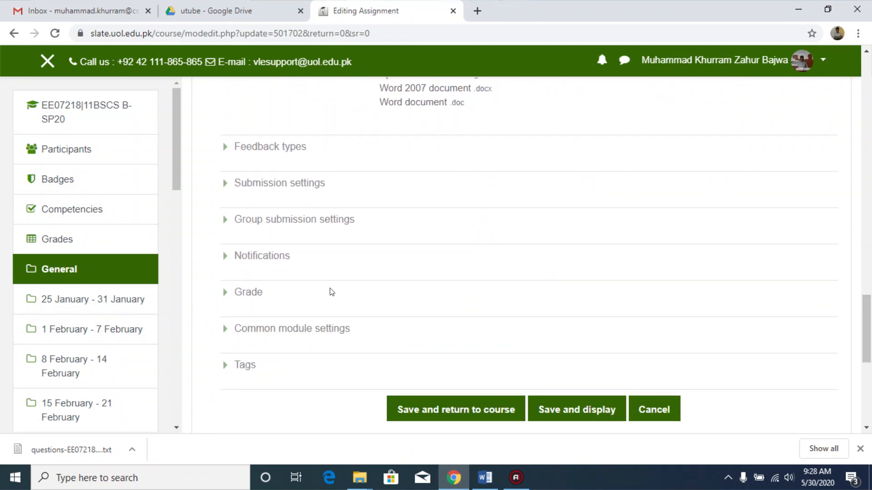
{"action": "left_click", "coordinate": [227, 297]}
{"action": "left_click", "coordinate": [226, 297]}
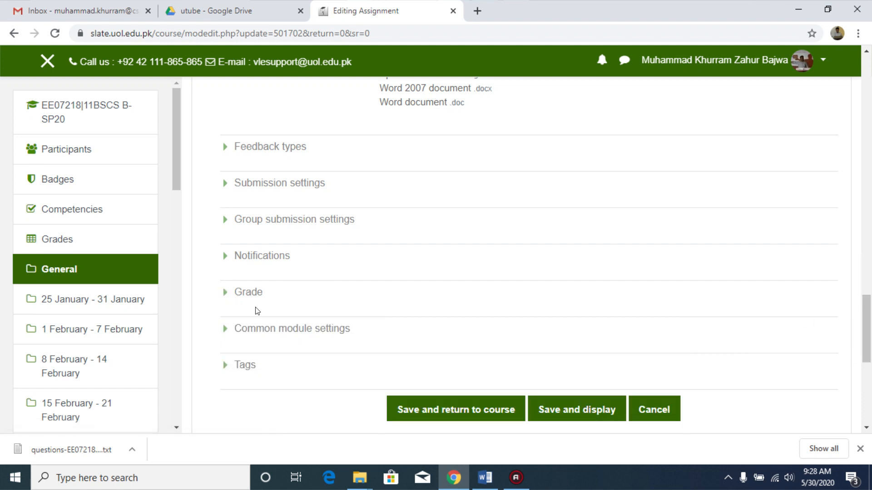
{"action": "left_click_drag", "start_coordinate": [869, 346], "coordinate": [869, 361]}
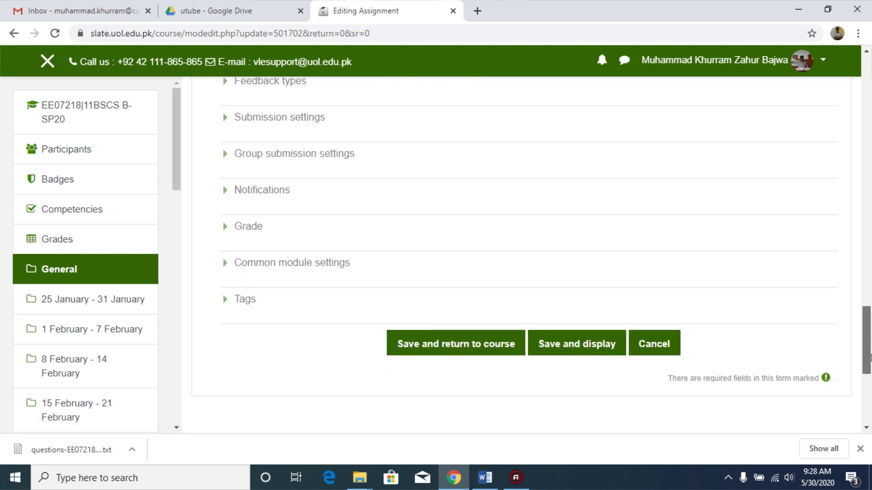
{"action": "left_click", "coordinate": [593, 343]}
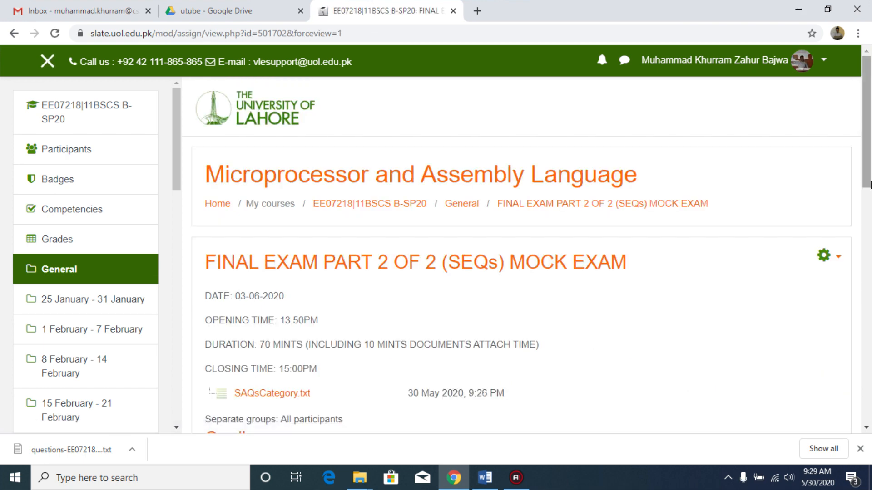
Step: Go back to the course's General section and review the MCQ and SEQs mock exam entries listed there
{"action": "left_click_drag", "start_coordinate": [867, 147], "coordinate": [868, 168]}
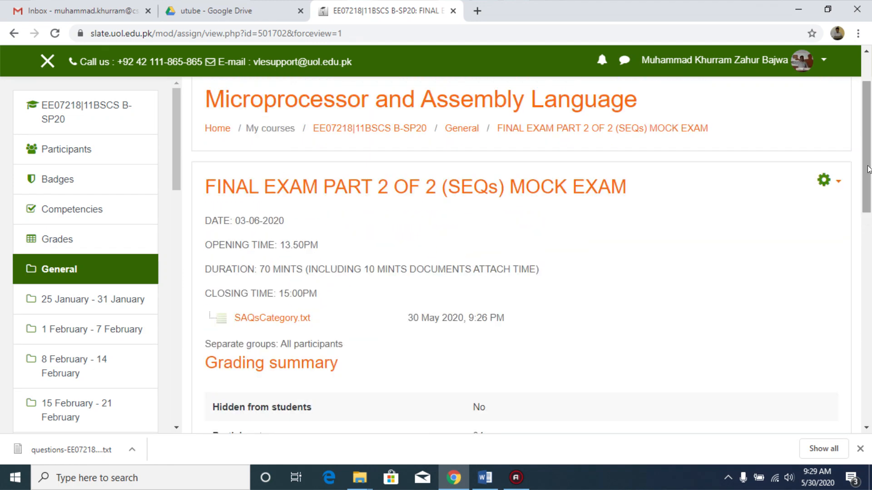
{"action": "left_click", "coordinate": [464, 131]}
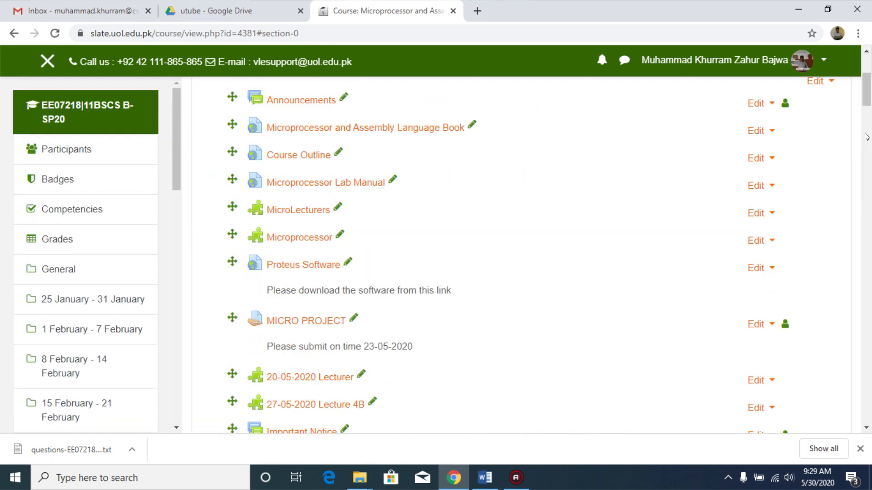
{"action": "left_click_drag", "start_coordinate": [868, 90], "coordinate": [866, 109]}
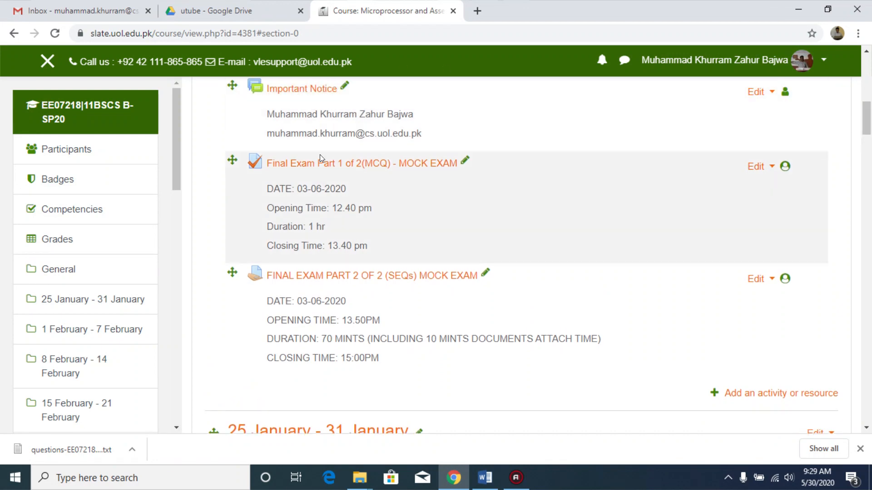